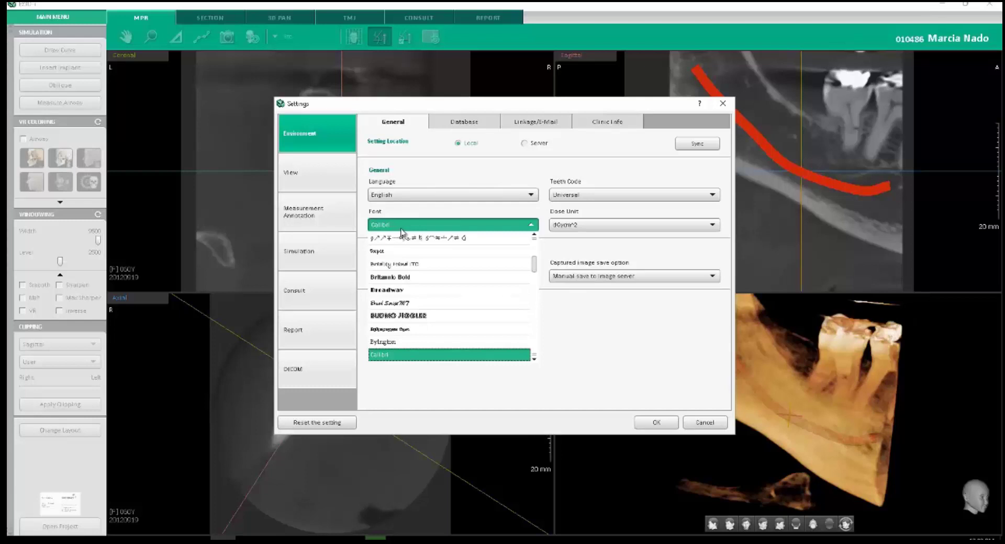
# Examine the available font, teeth code, dose unit, project save and captured image save options in the general environment settings.
pyautogui.click(402, 229)
pyautogui.click(596, 196)
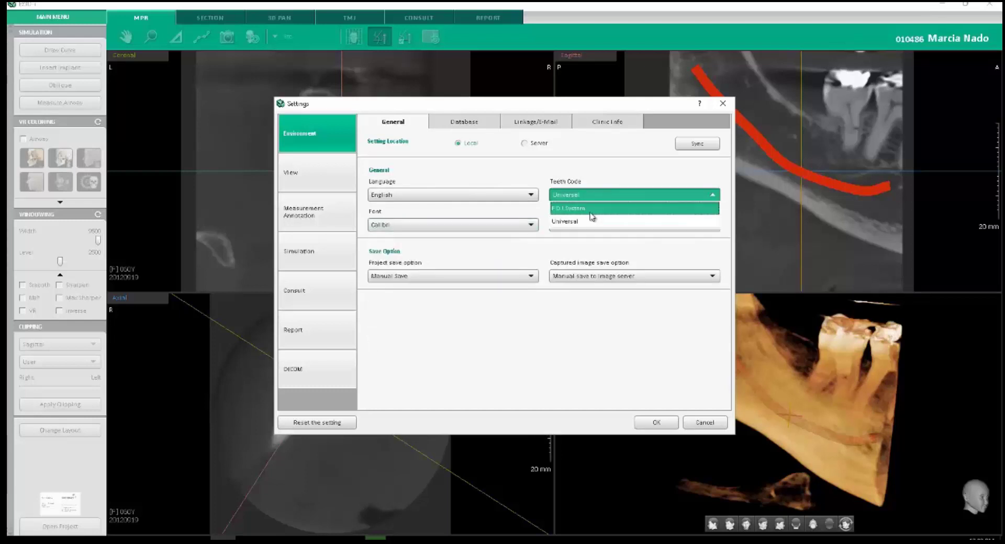
pyautogui.click(597, 197)
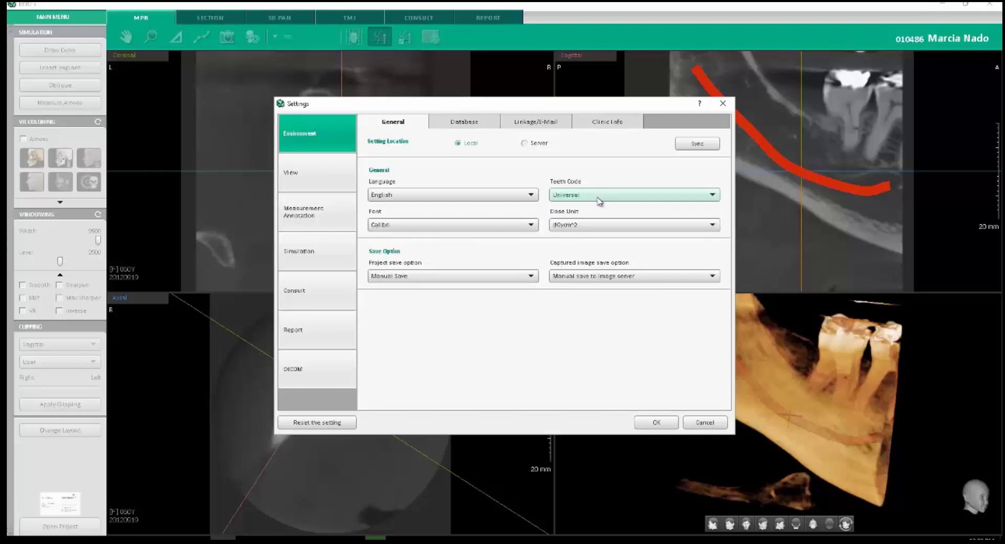
pyautogui.click(595, 228)
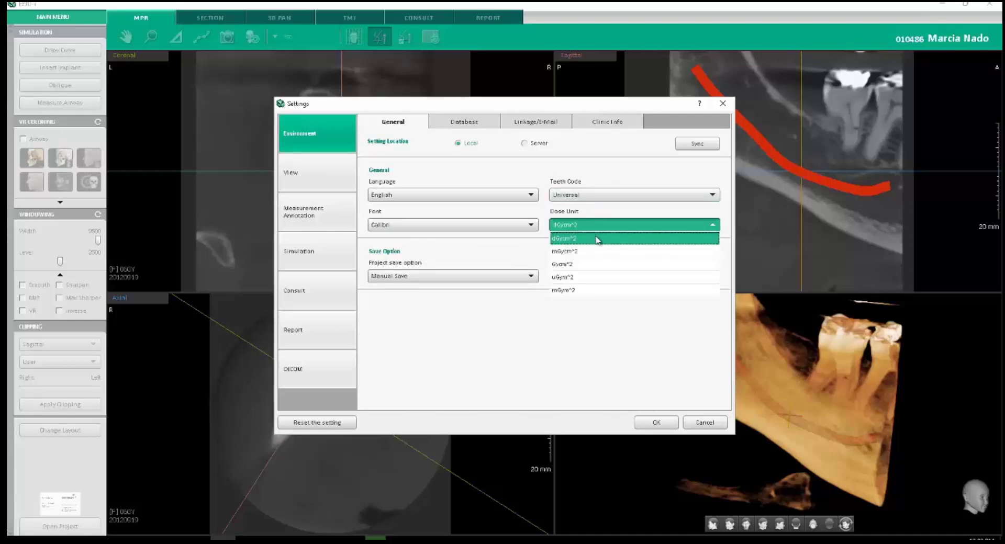
pyautogui.click(598, 238)
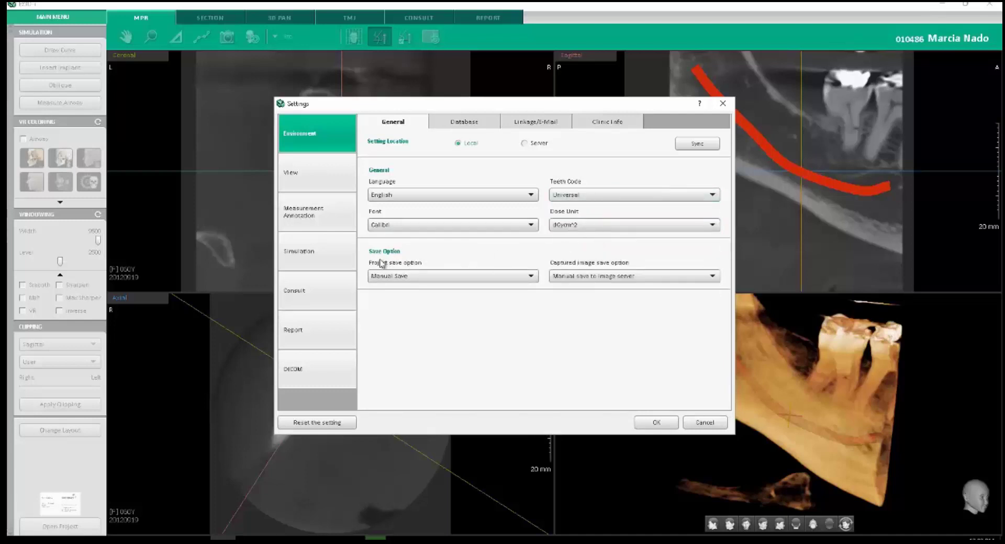
pyautogui.click(417, 275)
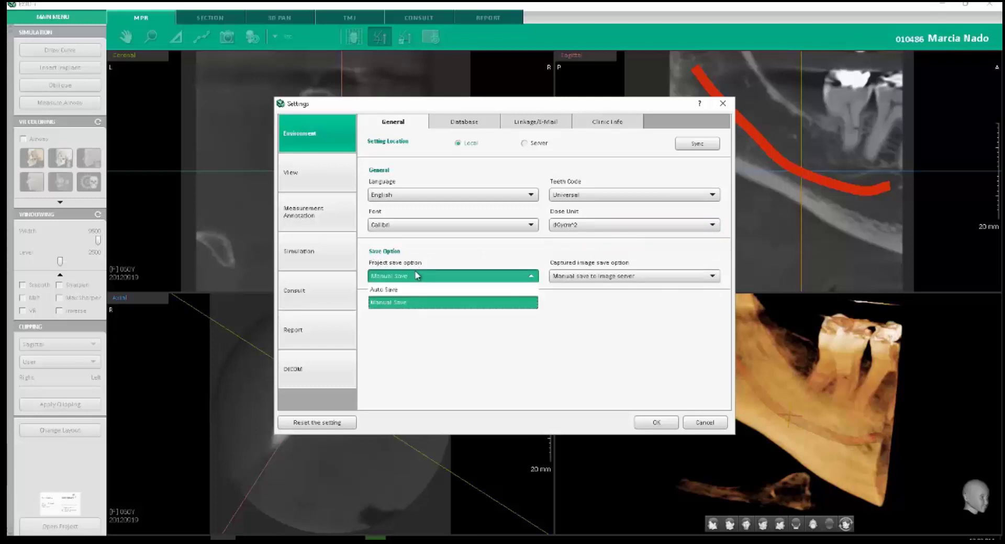
pyautogui.click(422, 303)
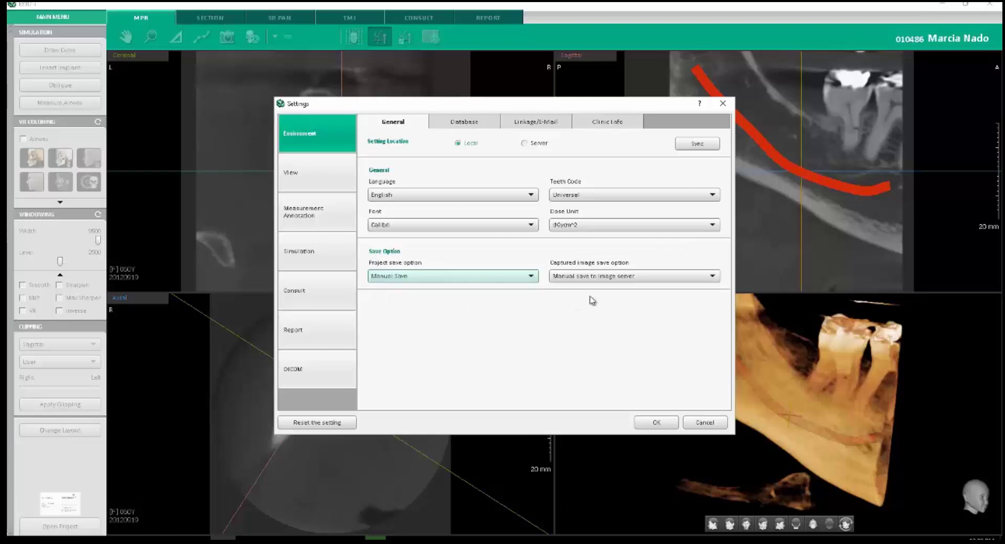
pyautogui.click(644, 277)
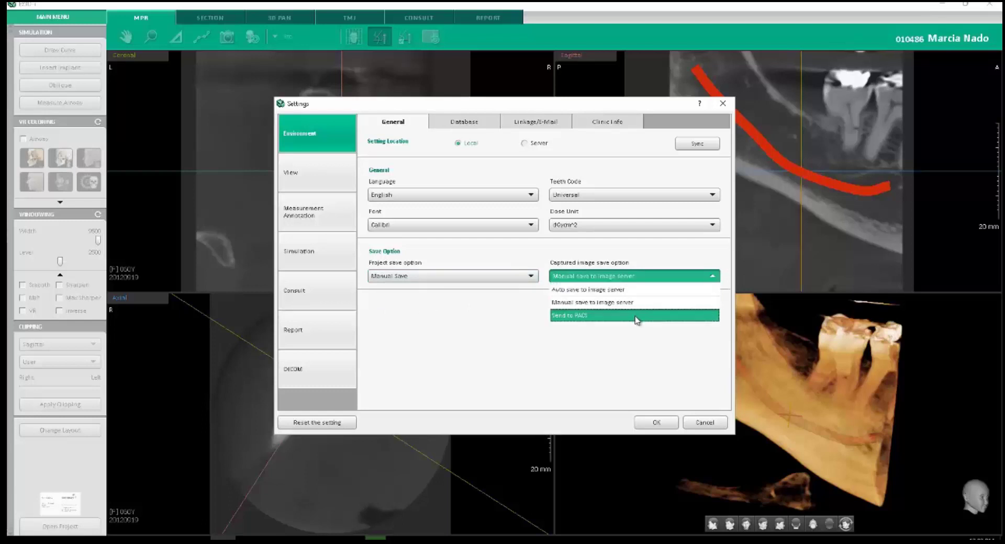
pyautogui.click(616, 329)
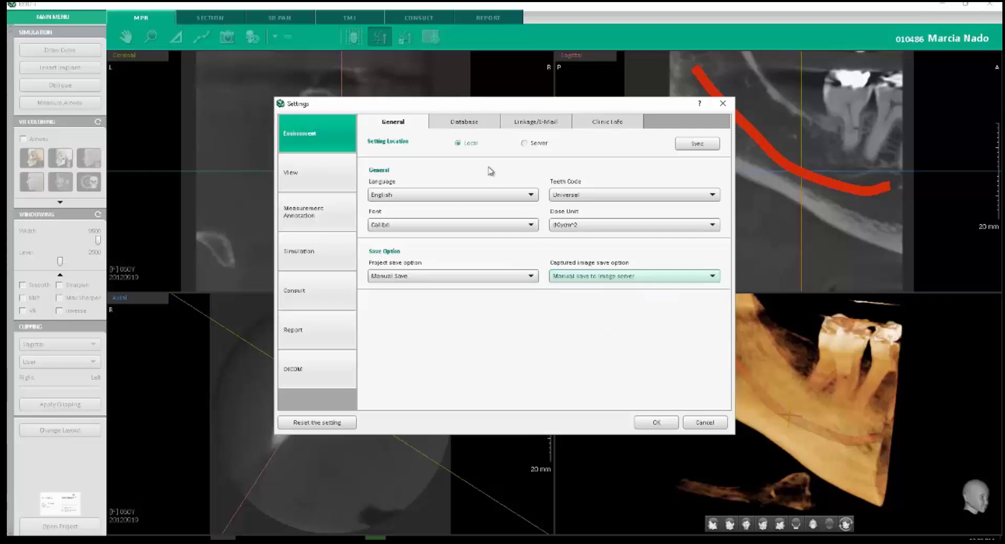
# Review the database server settings and the choices of 3rd party software for linkage.
pyautogui.click(473, 123)
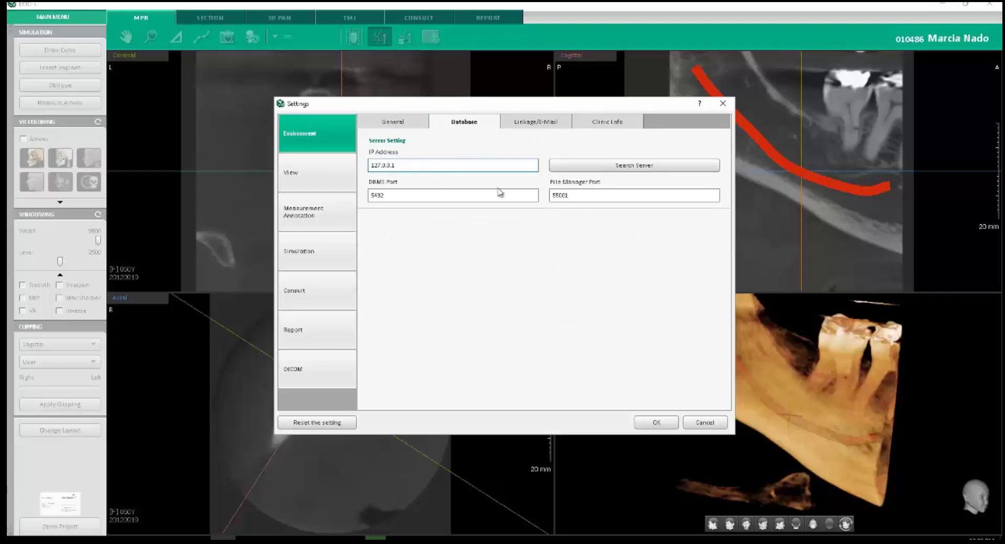
pyautogui.click(532, 122)
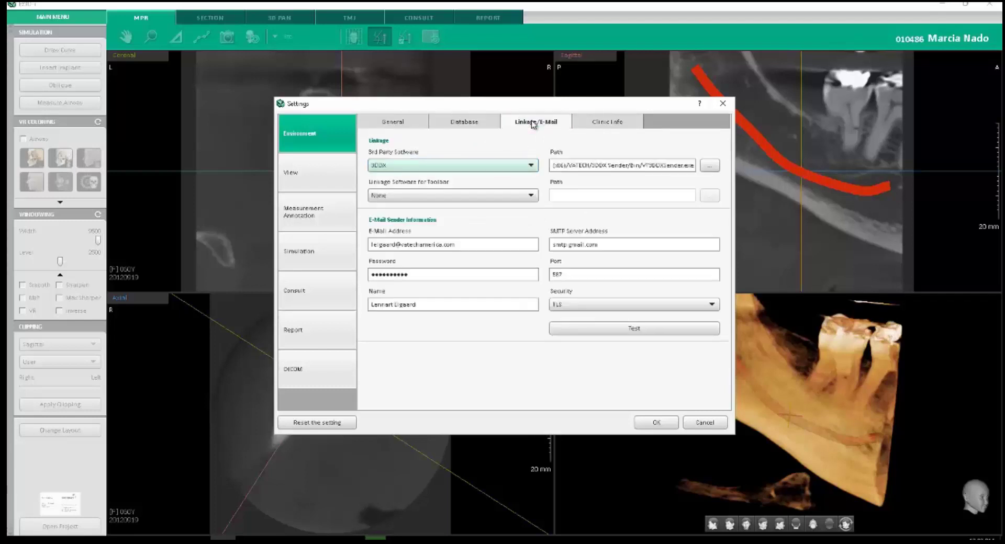
pyautogui.click(403, 165)
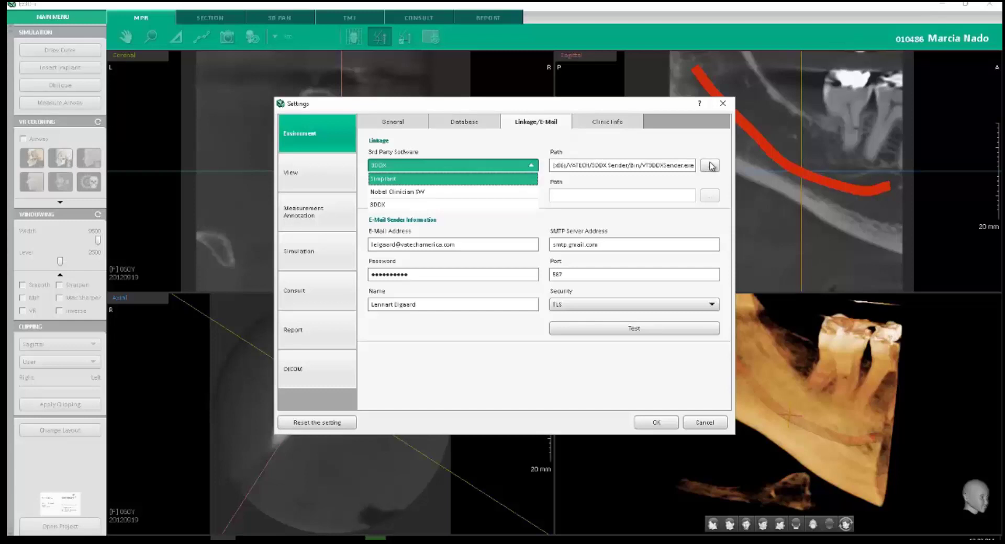
pyautogui.click(474, 167)
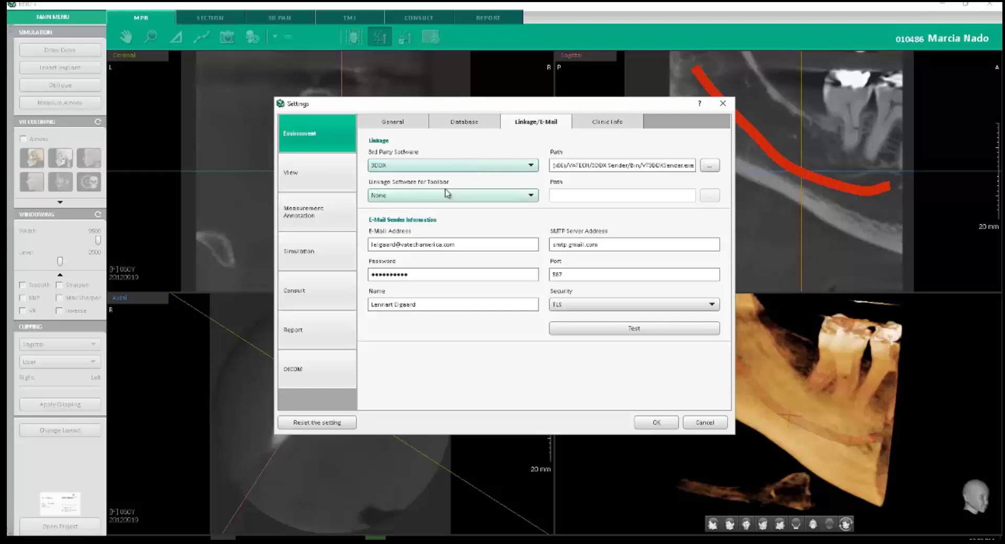
# Set the linkage software for the toolbar to Create Movie Clip and briefly open the browser for its executable path.
pyautogui.click(454, 203)
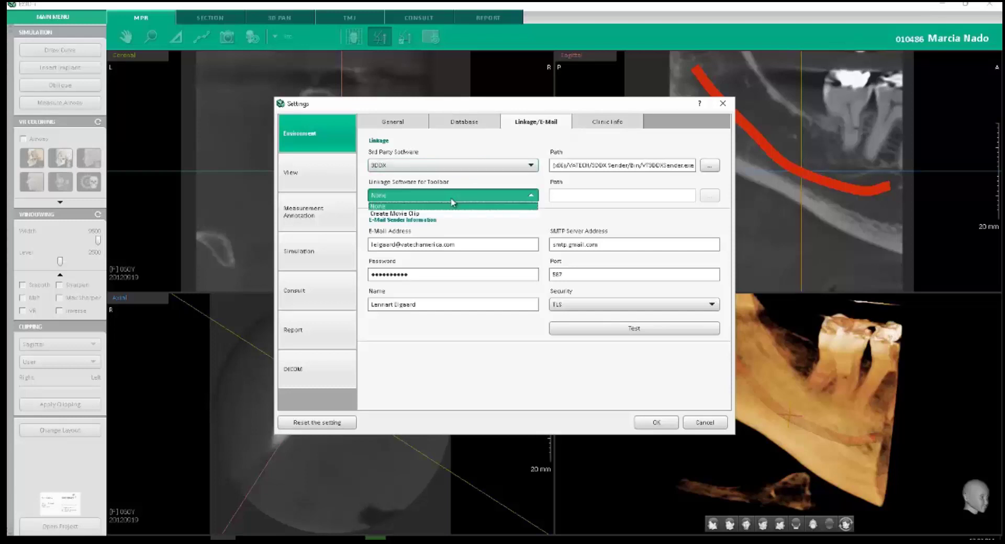
pyautogui.click(449, 213)
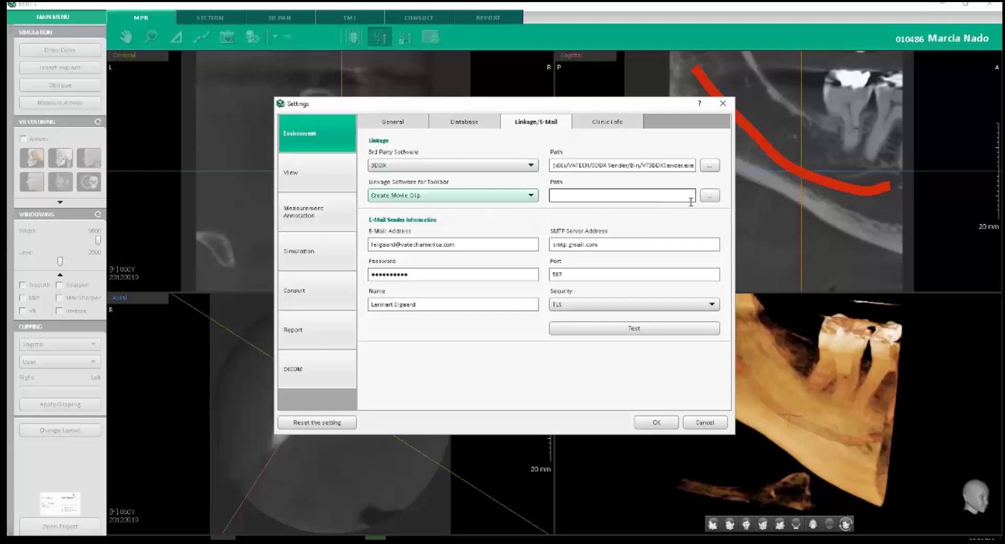
pyautogui.click(712, 198)
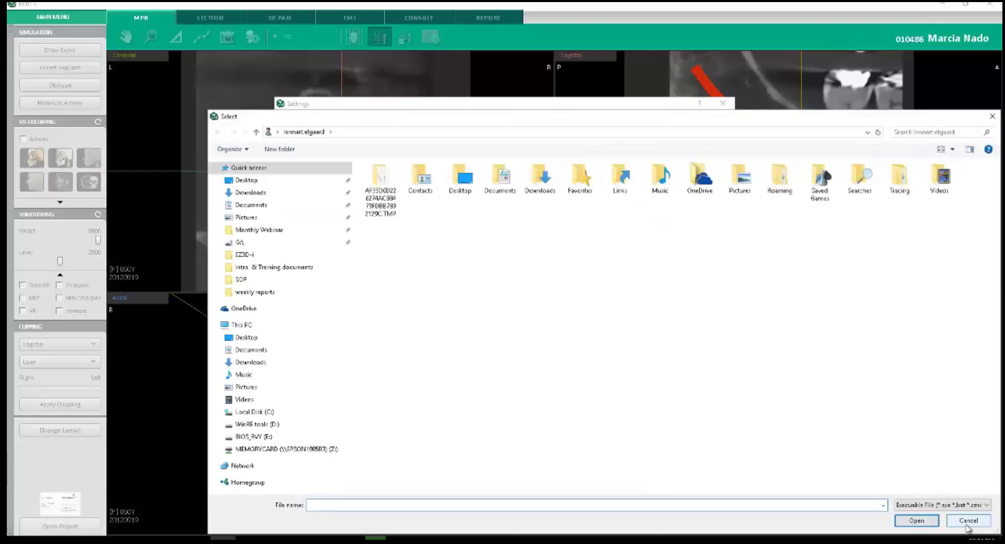
pyautogui.click(967, 518)
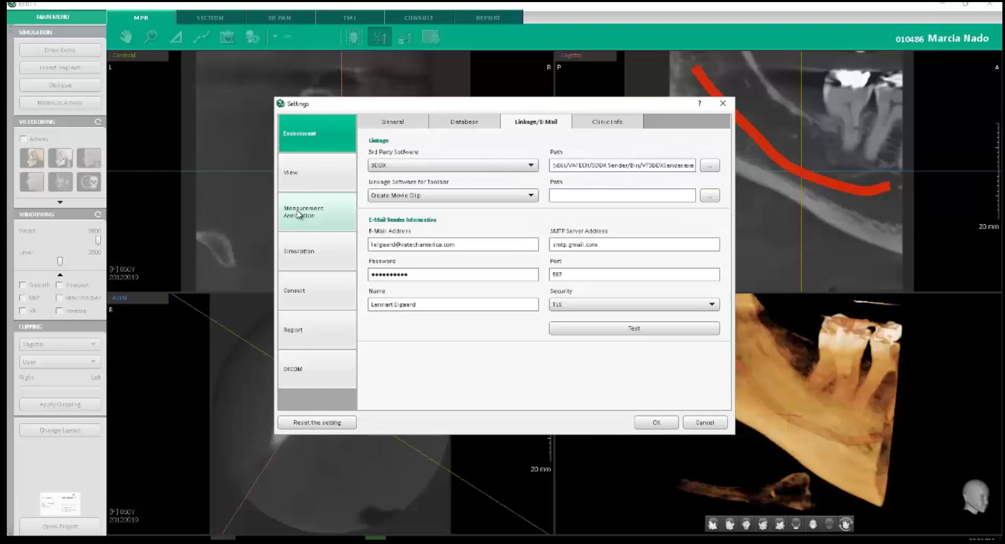
# Review the e-mail sender's address, password, port and name fields and test the e-mail settings.
pyautogui.click(619, 123)
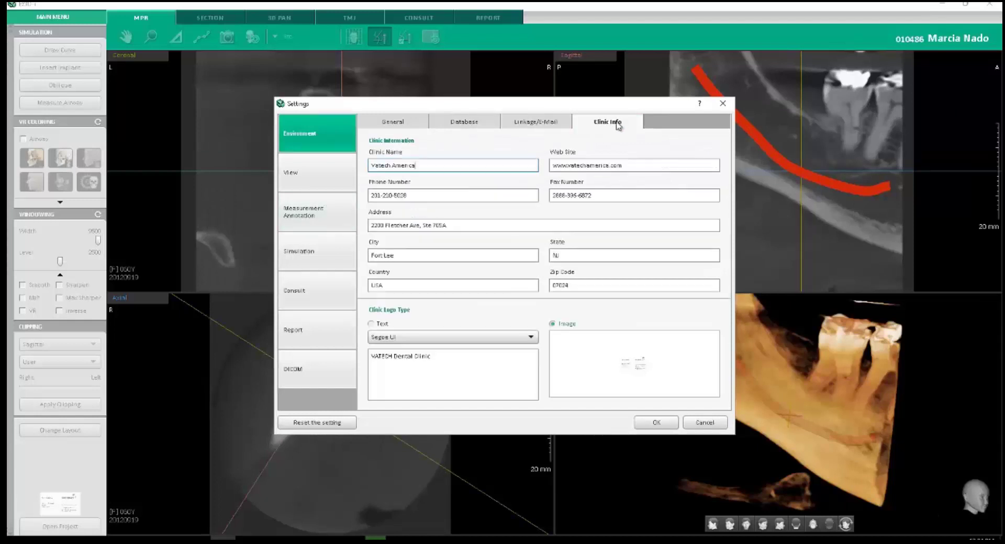
pyautogui.click(528, 124)
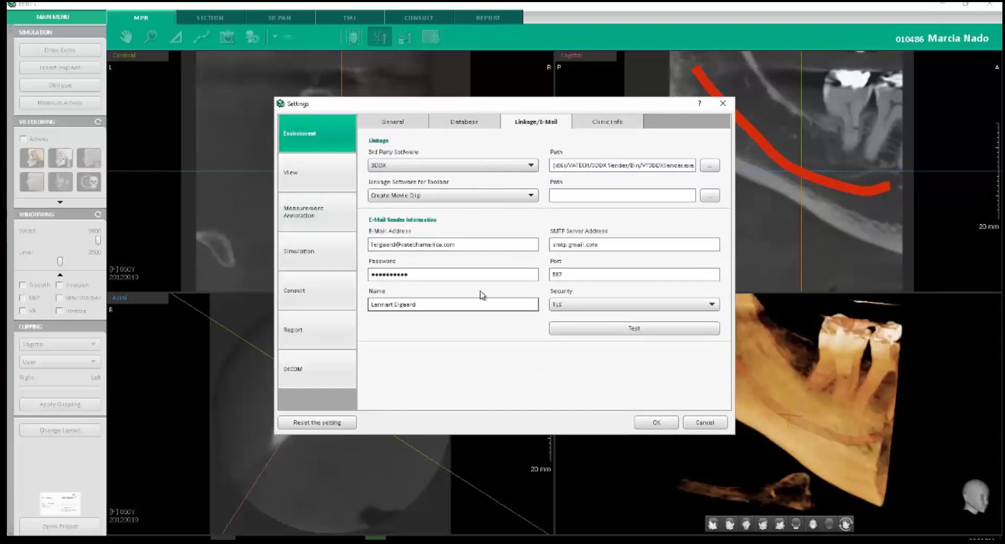
pyautogui.moveTo(507, 243); pyautogui.dragTo(348, 253)
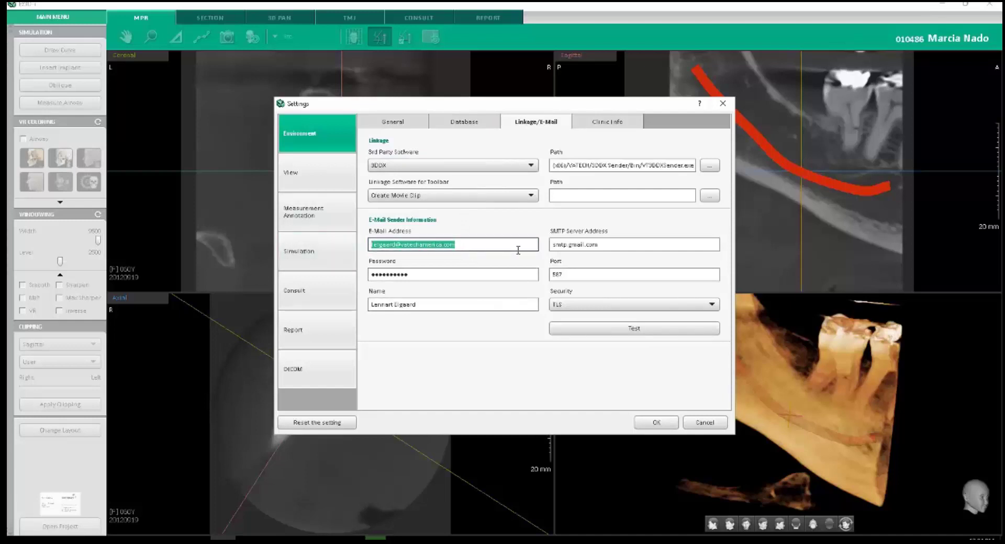
pyautogui.press('Tab')
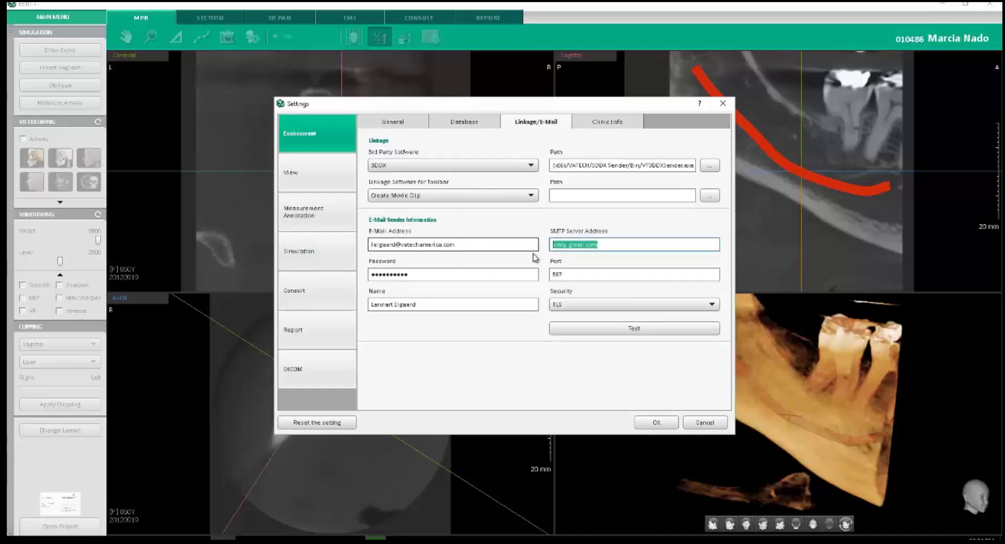
pyautogui.moveTo(502, 274); pyautogui.dragTo(364, 284)
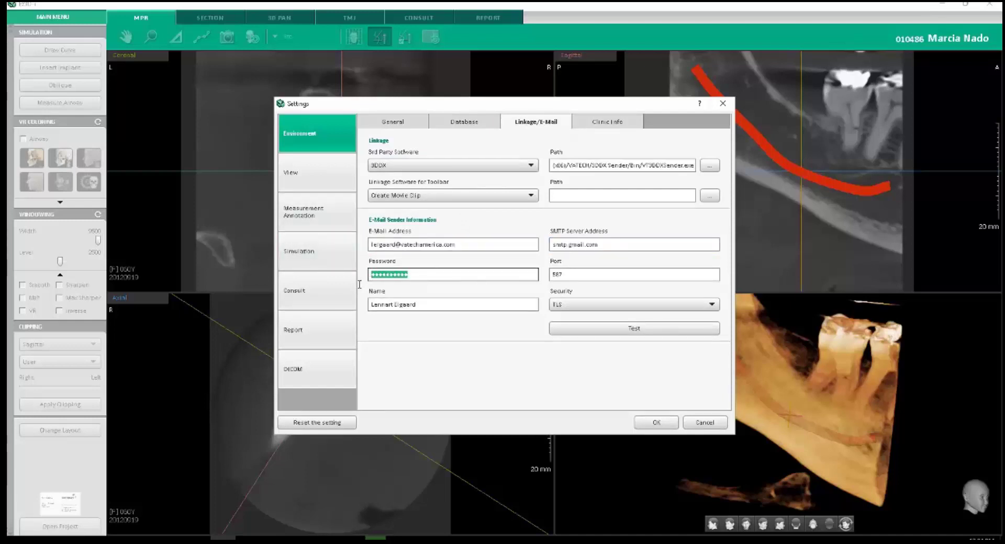
pyautogui.moveTo(570, 273); pyautogui.dragTo(516, 278)
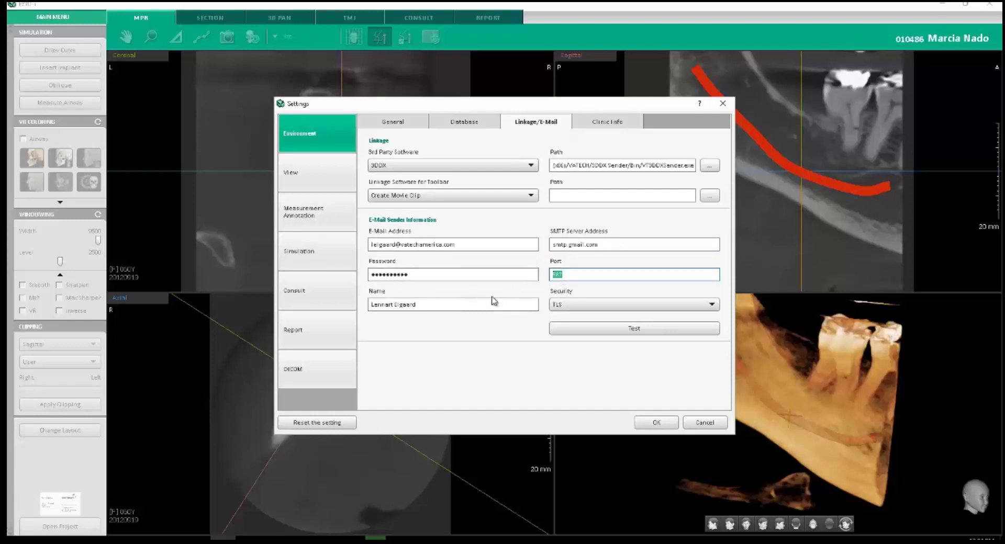
pyautogui.moveTo(415, 307); pyautogui.dragTo(373, 318)
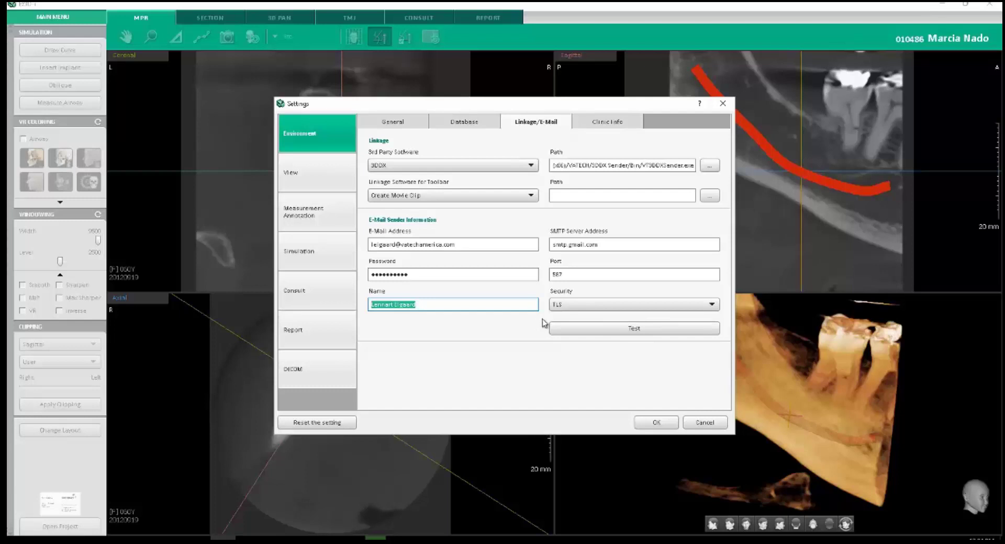
pyautogui.click(633, 330)
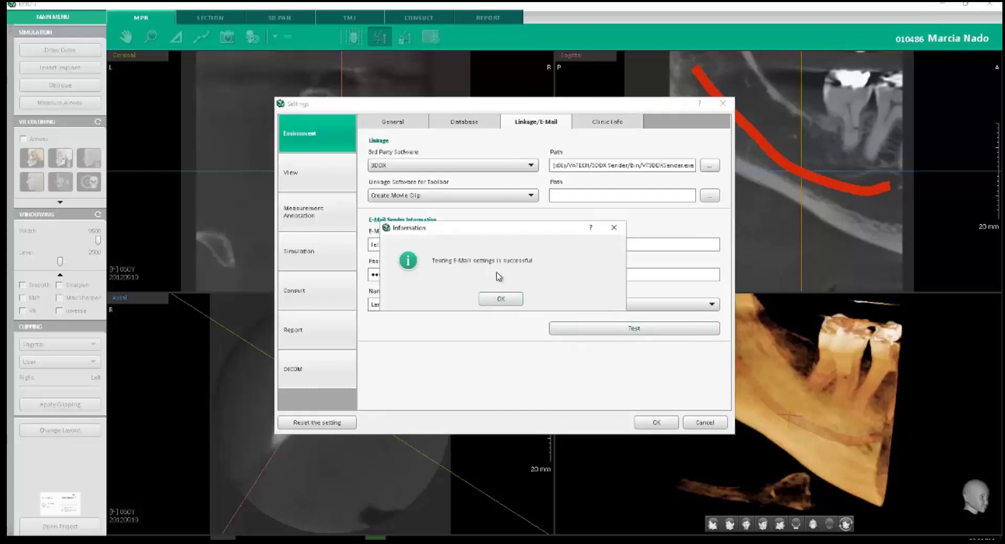
pyautogui.click(503, 299)
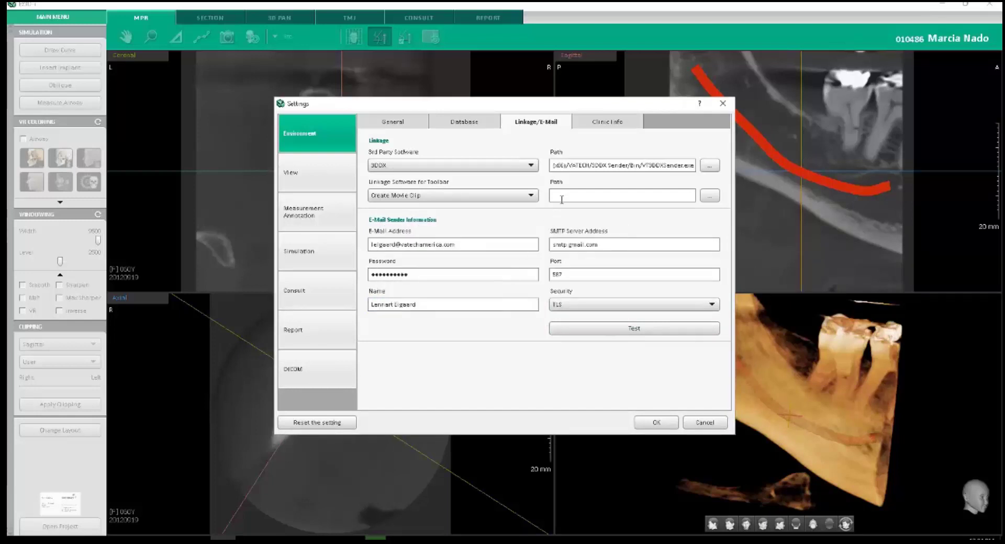
# Examine the clinic information and the clinic logo's text and image options, including the logo image file browser.
pyautogui.click(607, 123)
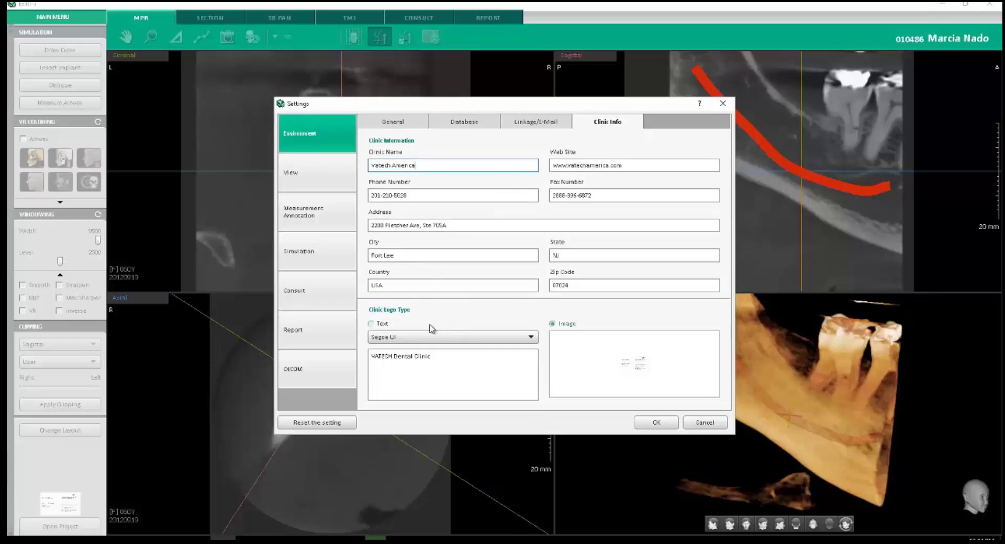
pyautogui.click(443, 362)
pyautogui.moveTo(608, 364)
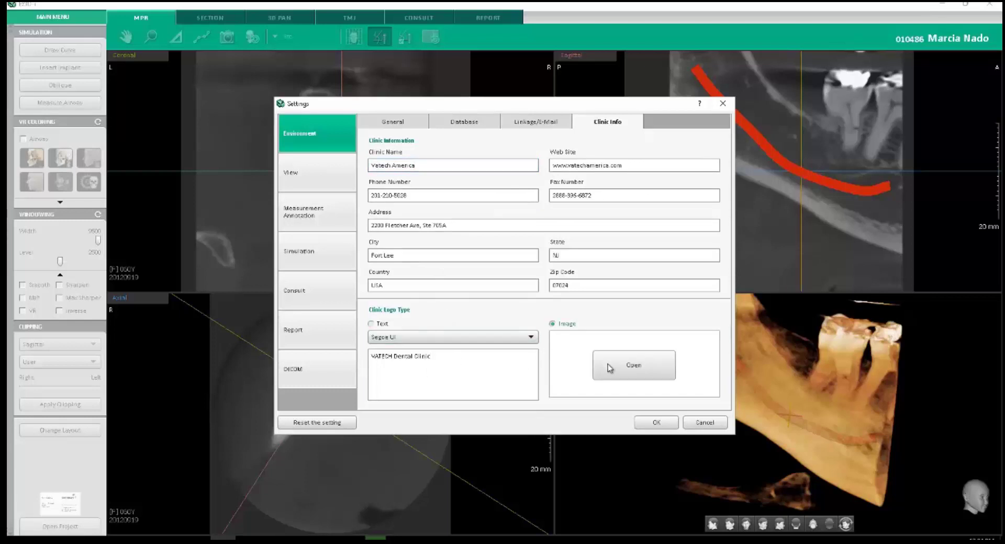
pyautogui.click(640, 371)
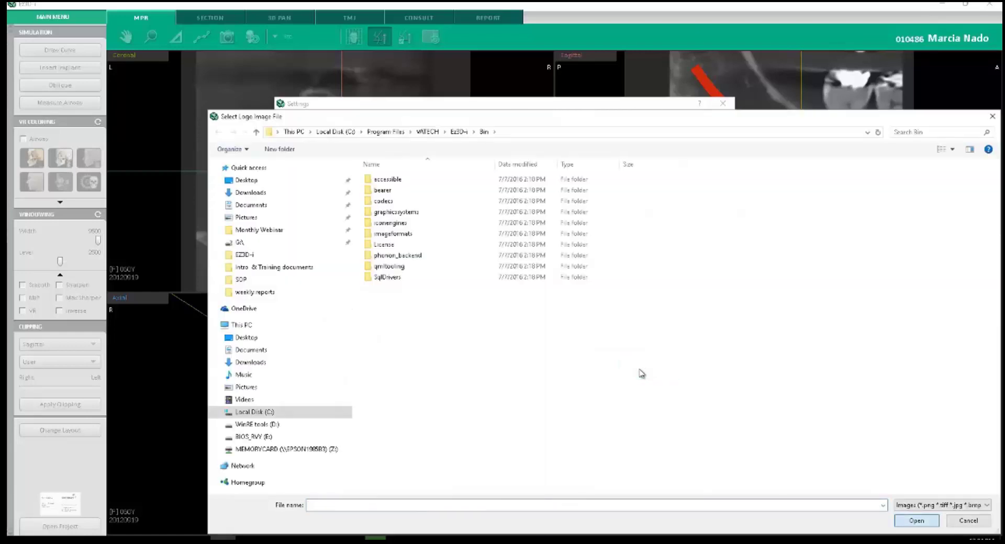
pyautogui.click(949, 523)
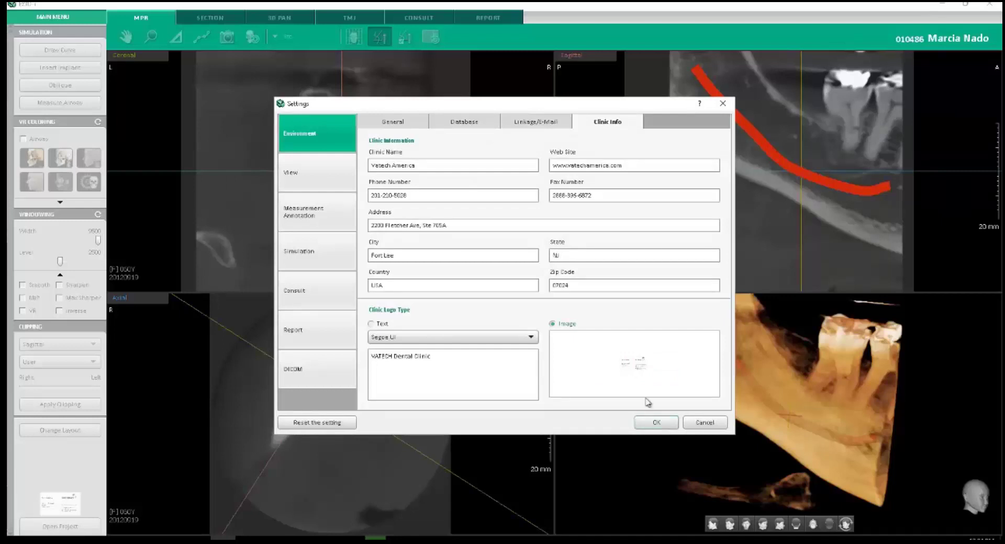
# Apply Fastest Speed as the VR display performance in the View settings and rotate the 3D jaw model to check it.
pyautogui.click(315, 172)
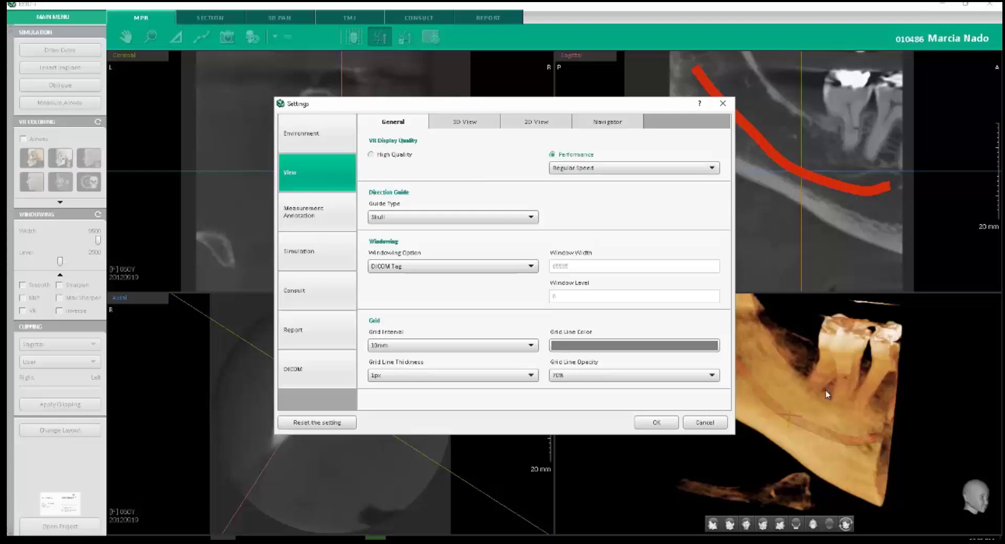
pyautogui.click(599, 166)
pyautogui.click(576, 208)
pyautogui.click(657, 423)
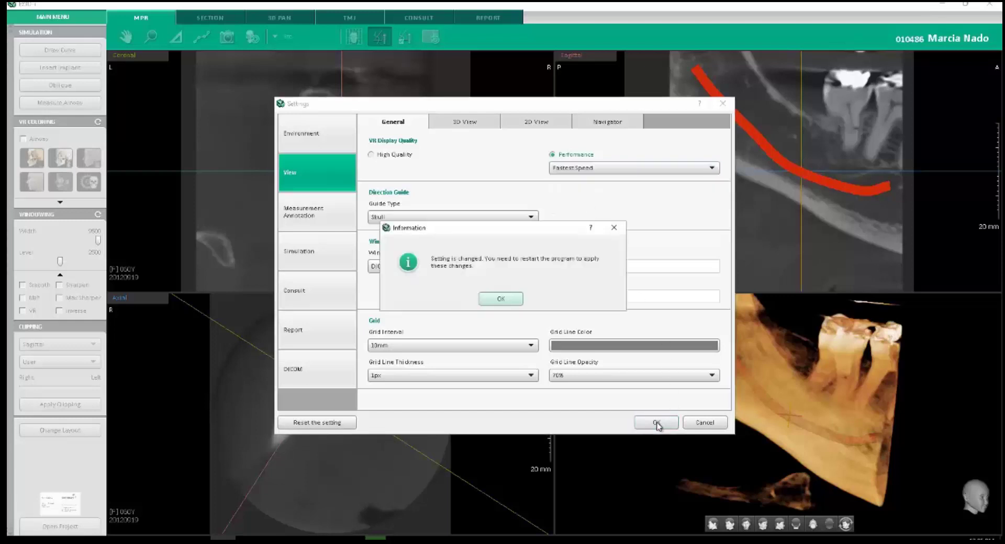
pyautogui.click(501, 299)
pyautogui.moveTo(855, 406); pyautogui.dragTo(680, 399)
pyautogui.moveTo(739, 413); pyautogui.dragTo(802, 442)
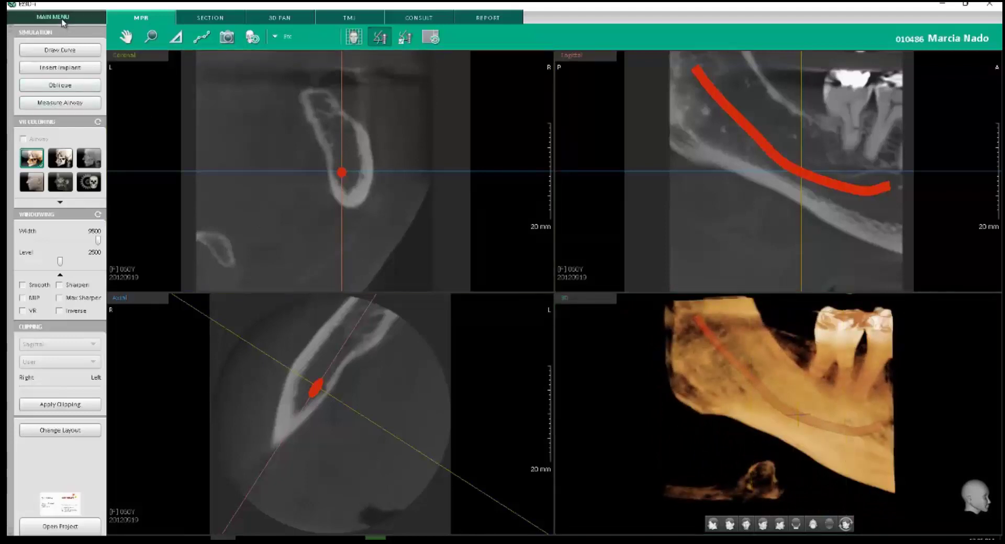
# Reopen the View settings and set the VR display performance to Regular Speed.
pyautogui.click(32, 17)
pyautogui.click(65, 139)
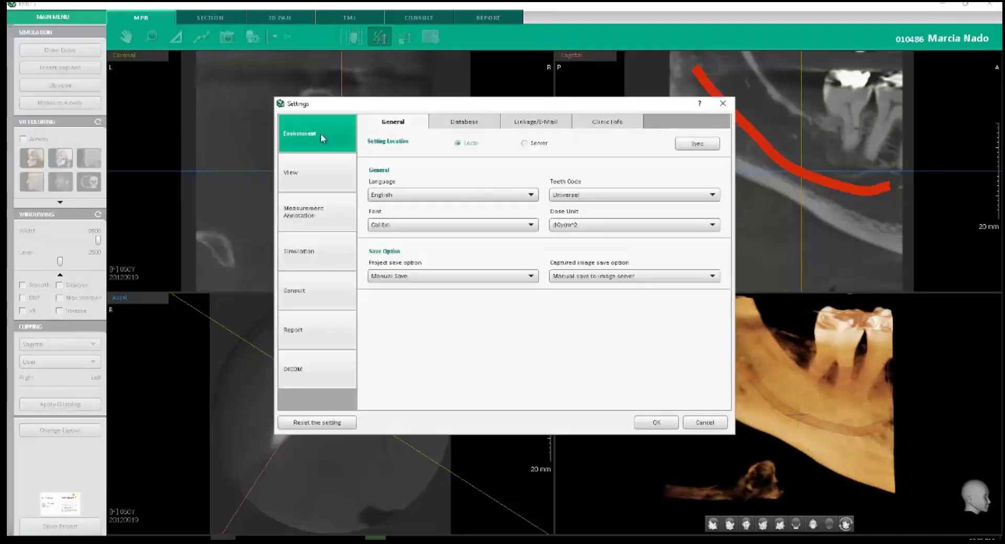
pyautogui.click(335, 167)
pyautogui.click(573, 168)
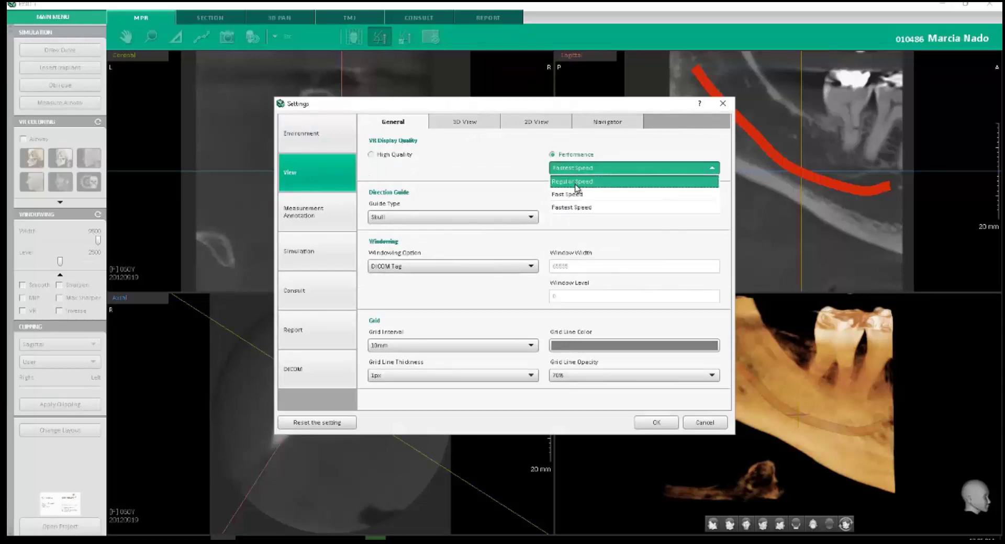
pyautogui.click(575, 181)
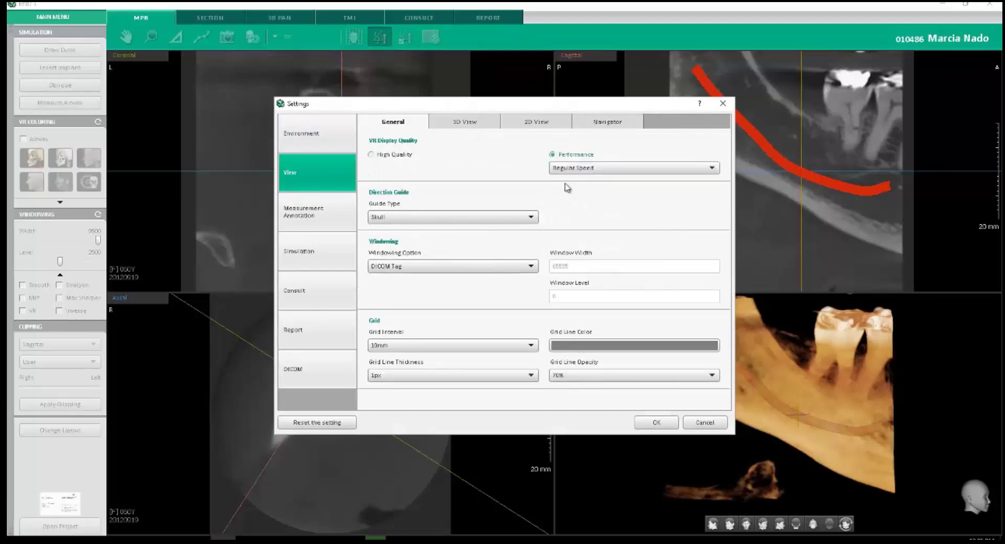
# Apply High Quality as the VR display quality and rotate the 3D jaw model to check its rendering.
pyautogui.click(378, 155)
pyautogui.click(652, 423)
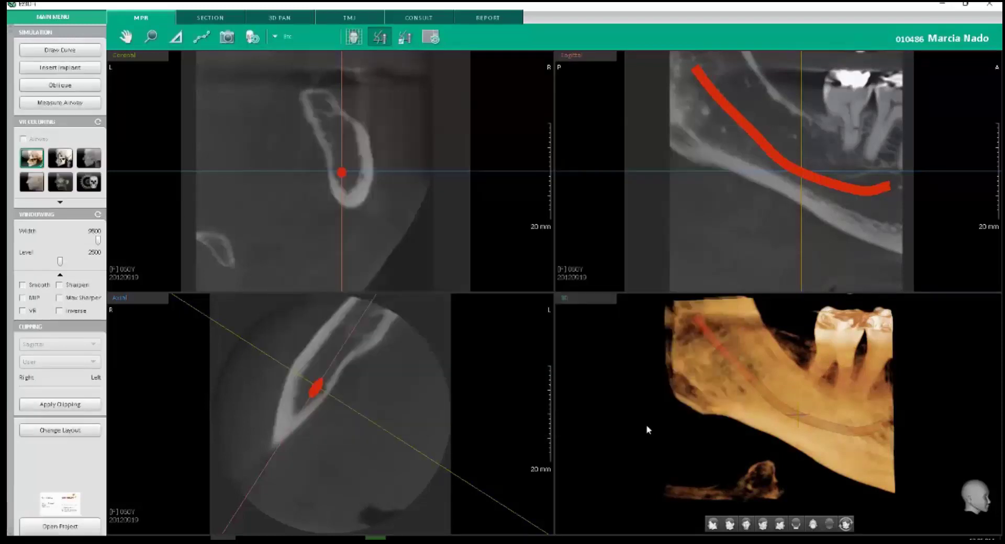
pyautogui.moveTo(866, 403); pyautogui.dragTo(766, 427)
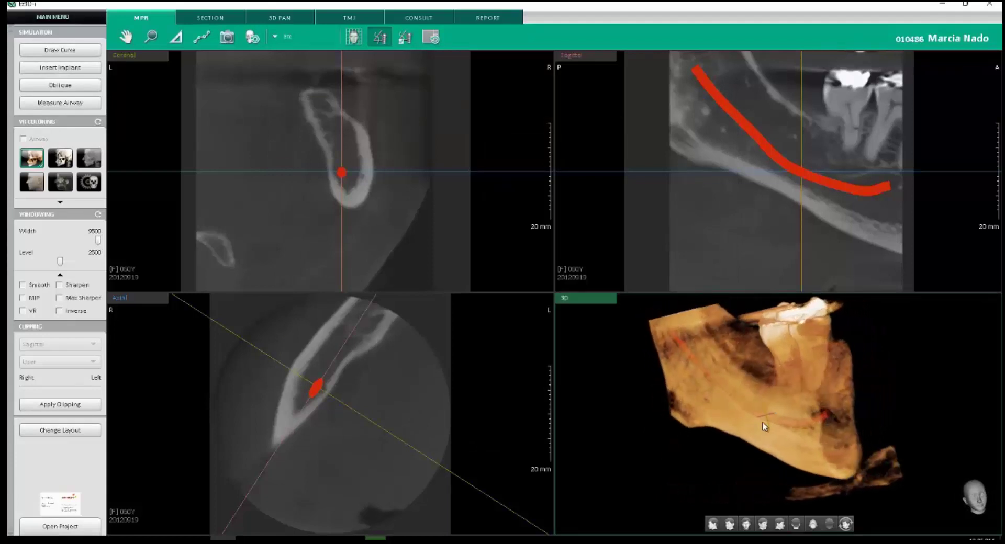
pyautogui.moveTo(809, 453); pyautogui.dragTo(713, 436)
pyautogui.moveTo(702, 374); pyautogui.dragTo(776, 330)
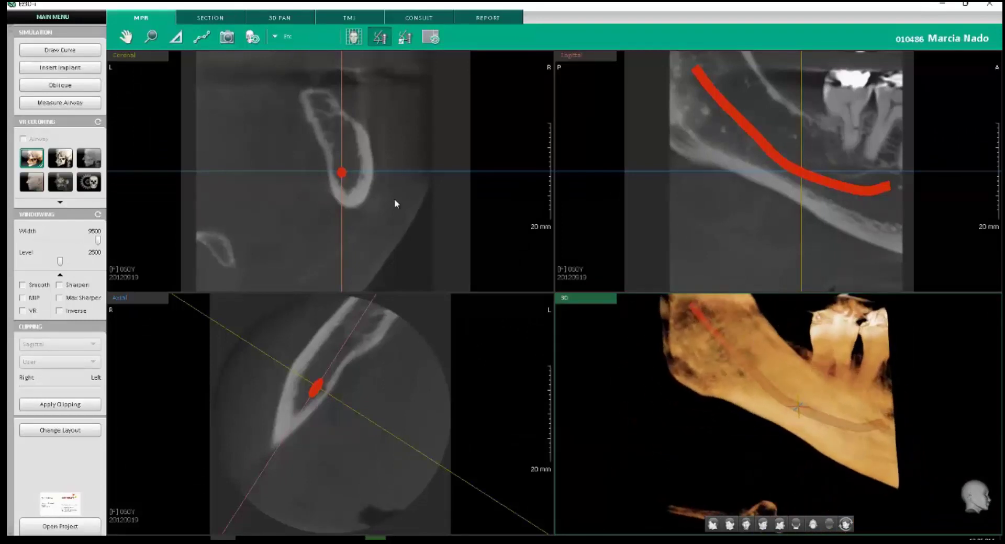
# Reopen the View settings and examine the available windowing options.
pyautogui.click(60, 17)
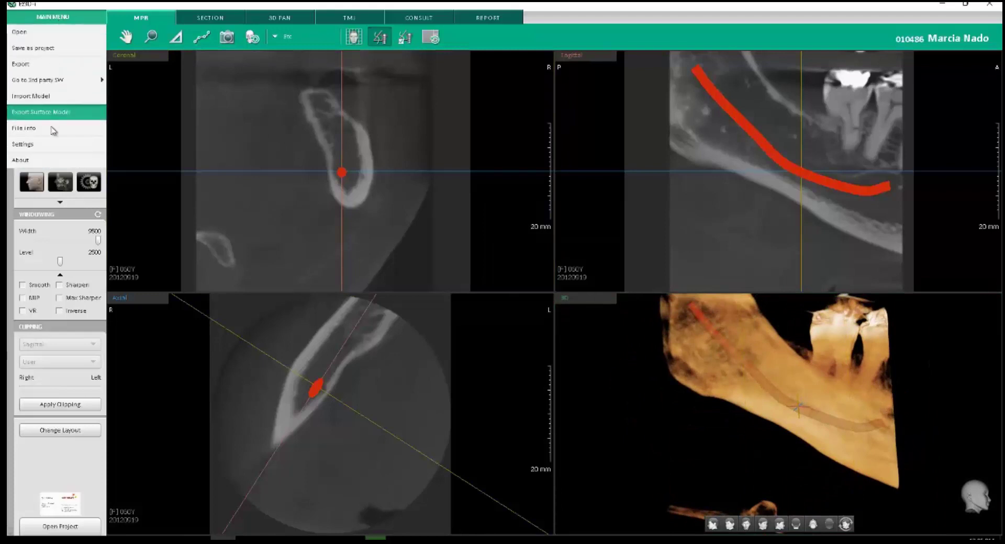
pyautogui.click(53, 143)
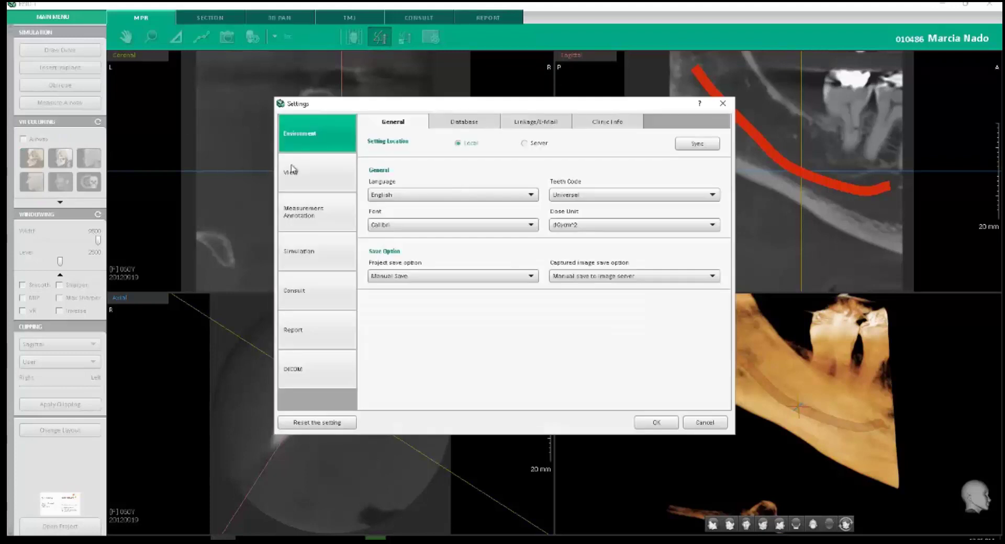
pyautogui.click(325, 163)
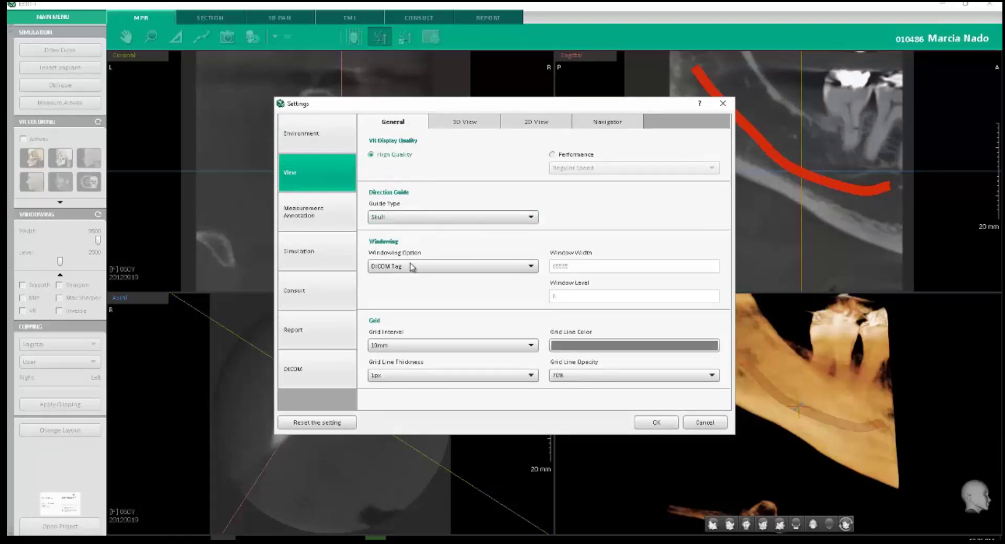
pyautogui.click(431, 267)
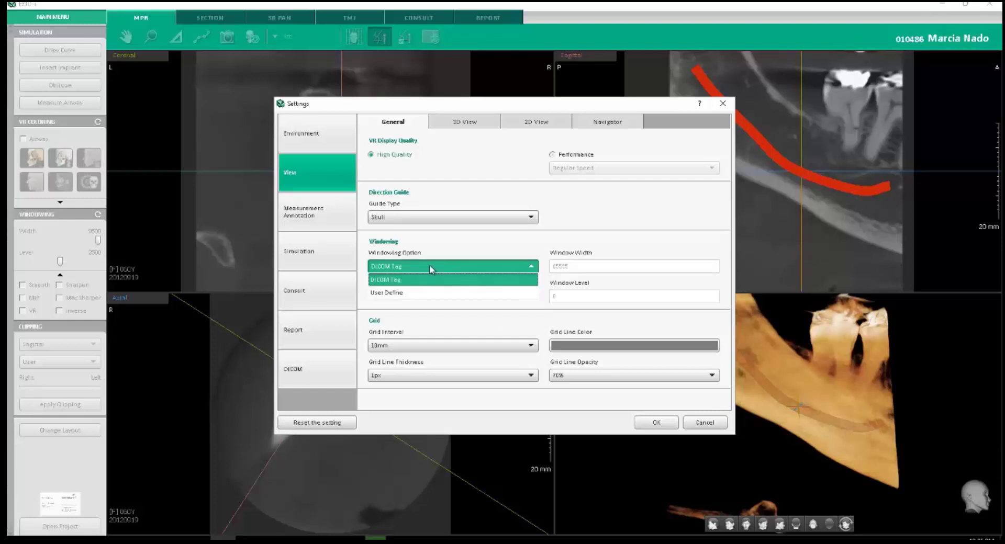
pyautogui.click(429, 266)
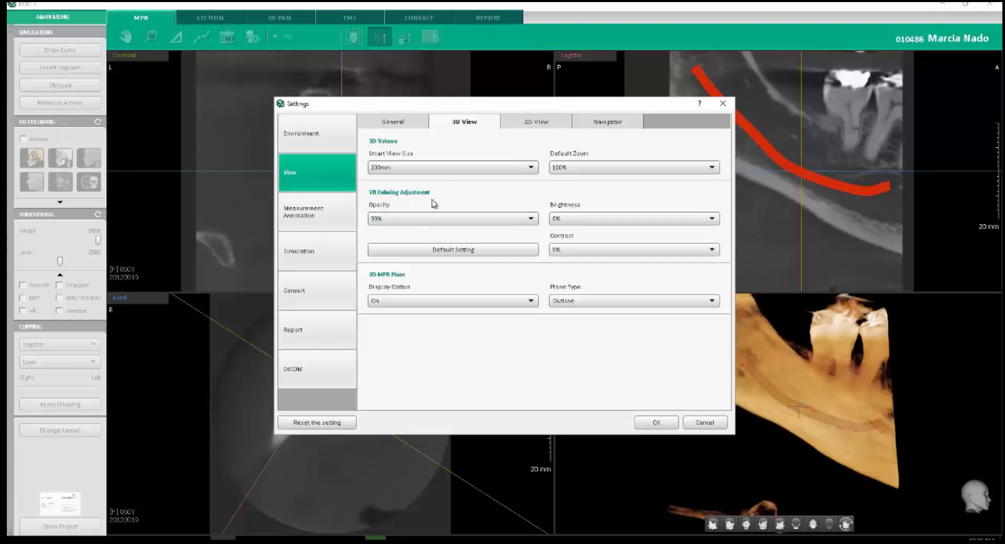
# Set the VR coloring opacity to 30%, rotate the 3D model, and switch to the second VR coloring preset and back to the first.
pyautogui.click(432, 220)
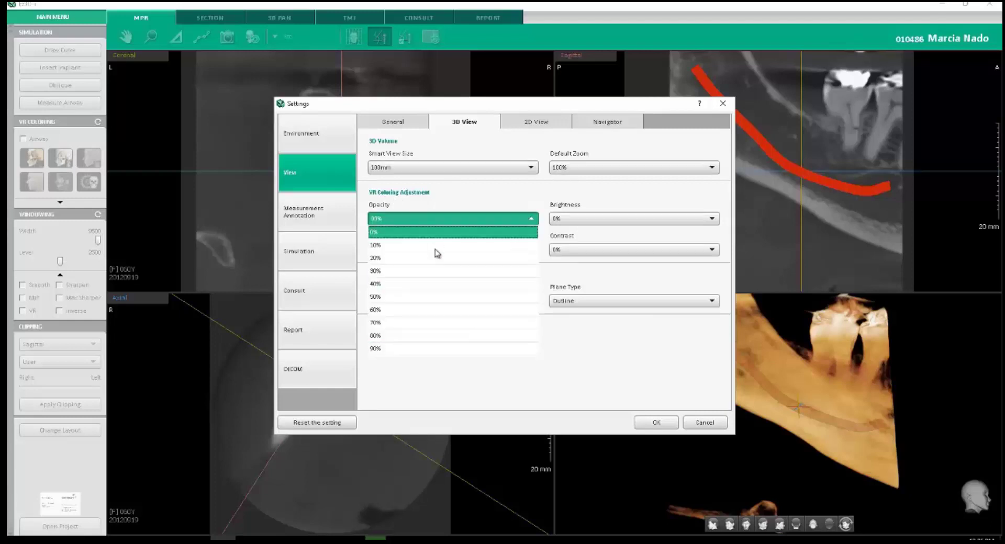
pyautogui.click(439, 271)
pyautogui.click(656, 422)
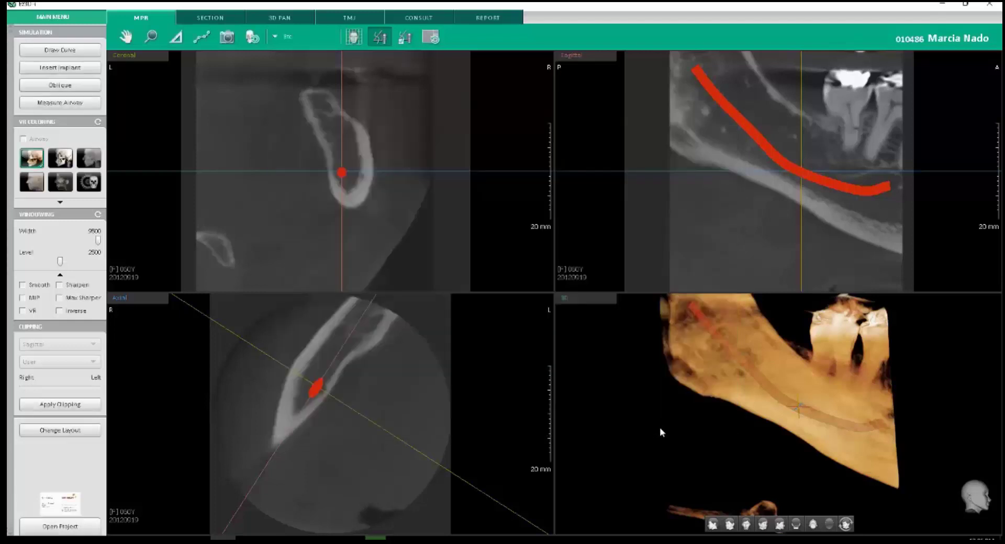
pyautogui.moveTo(776, 415); pyautogui.dragTo(602, 367)
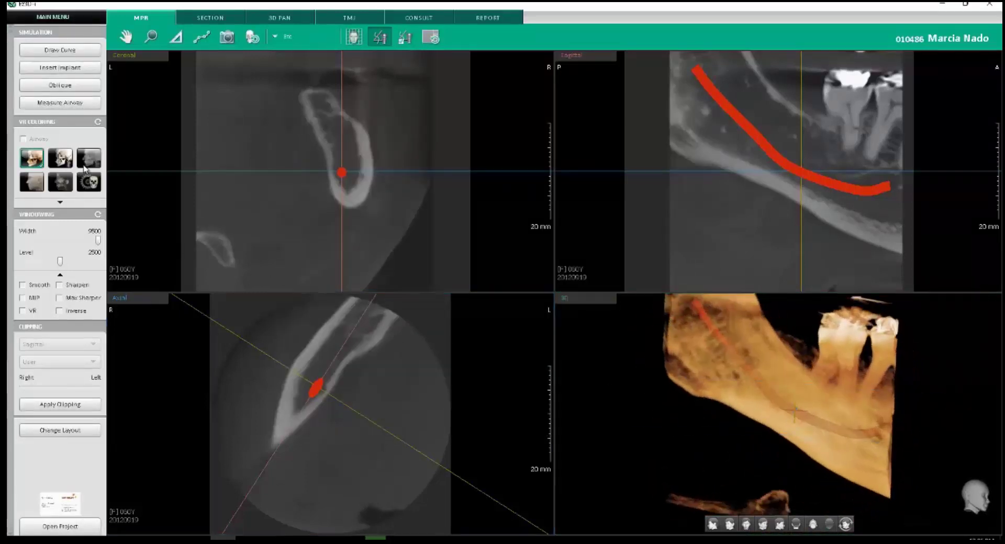
pyautogui.click(60, 158)
pyautogui.click(33, 159)
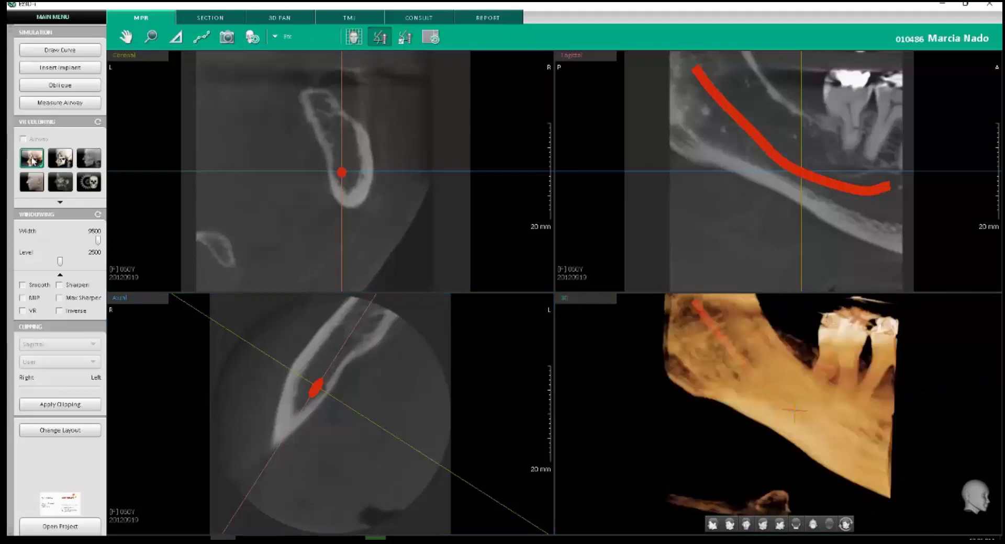
# Open the VR coloring graph editor through the default setting of the 3D View's VR coloring adjustment.
pyautogui.click(67, 22)
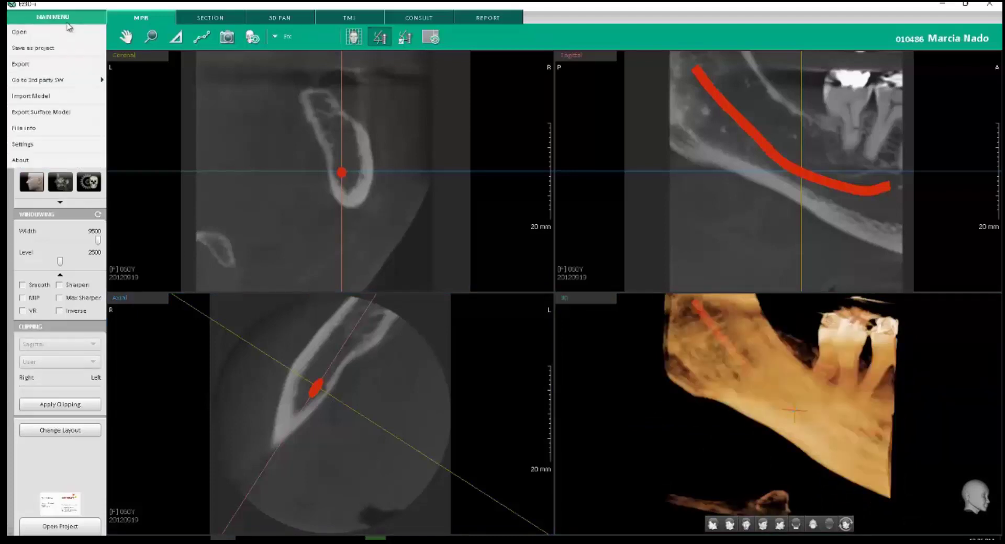
pyautogui.click(62, 143)
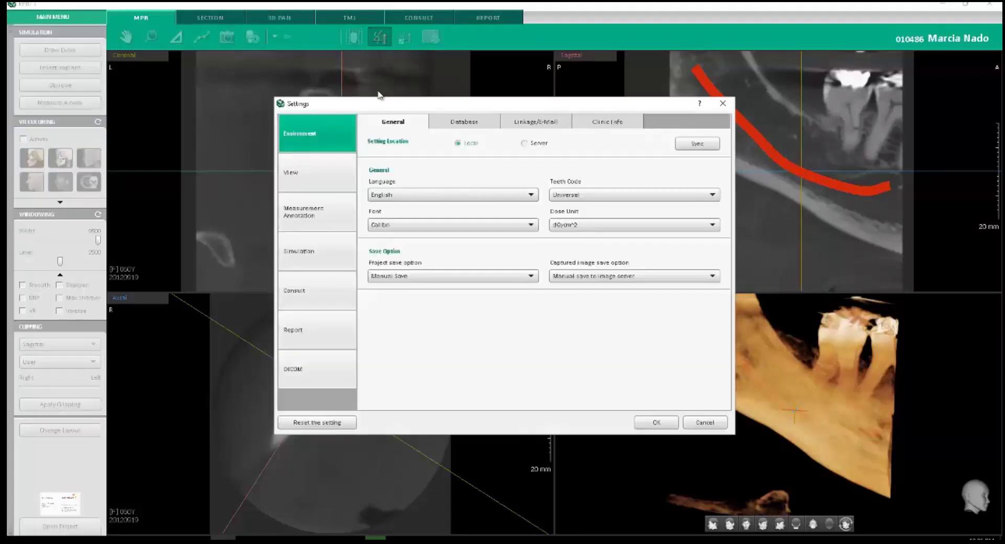
pyautogui.click(345, 174)
pyautogui.click(457, 121)
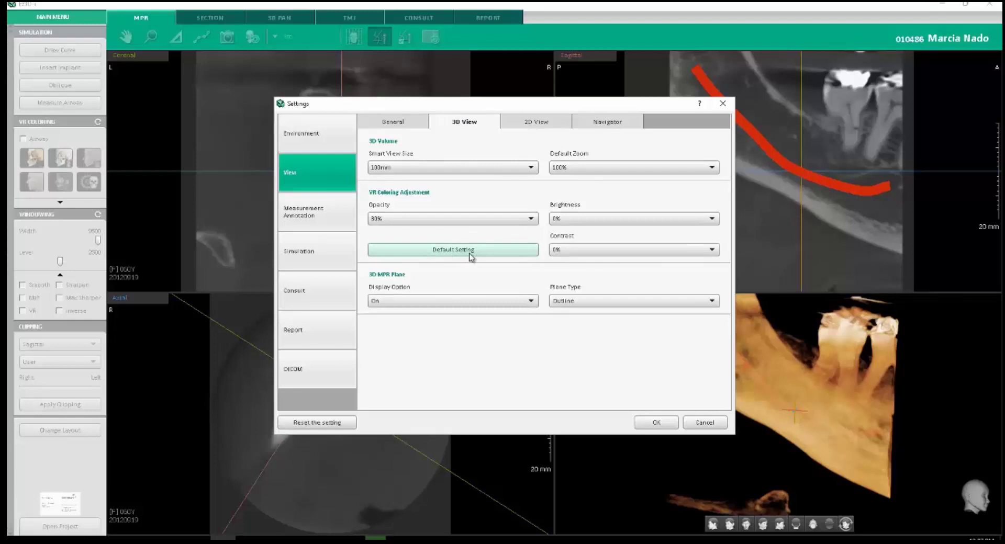
pyautogui.click(454, 250)
pyautogui.press('Return')
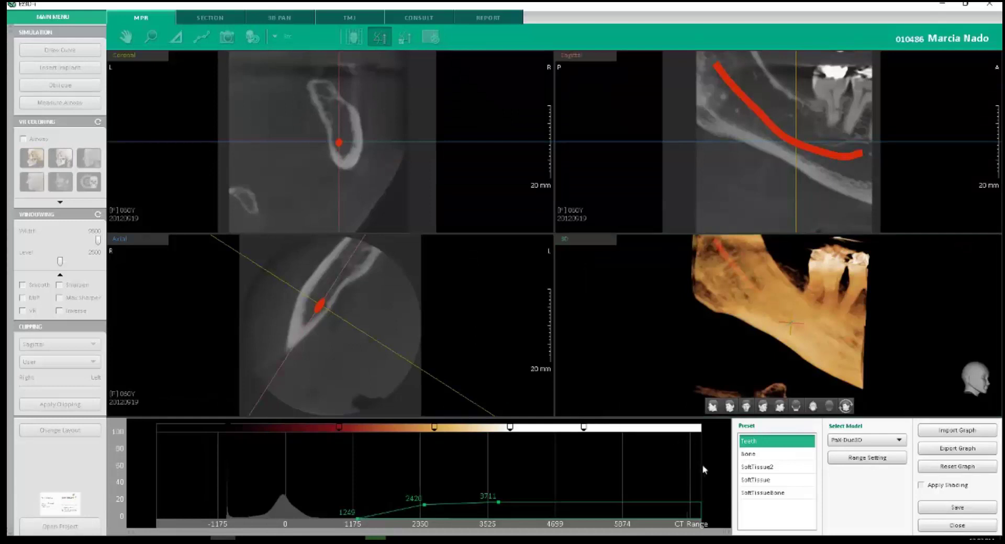
pyautogui.click(908, 394)
# Raise the Teeth preset's opacity curve points to about 25 at CT 1339, 45 at 1941 and 80 at 3765.
pyautogui.moveTo(498, 502); pyautogui.dragTo(499, 472)
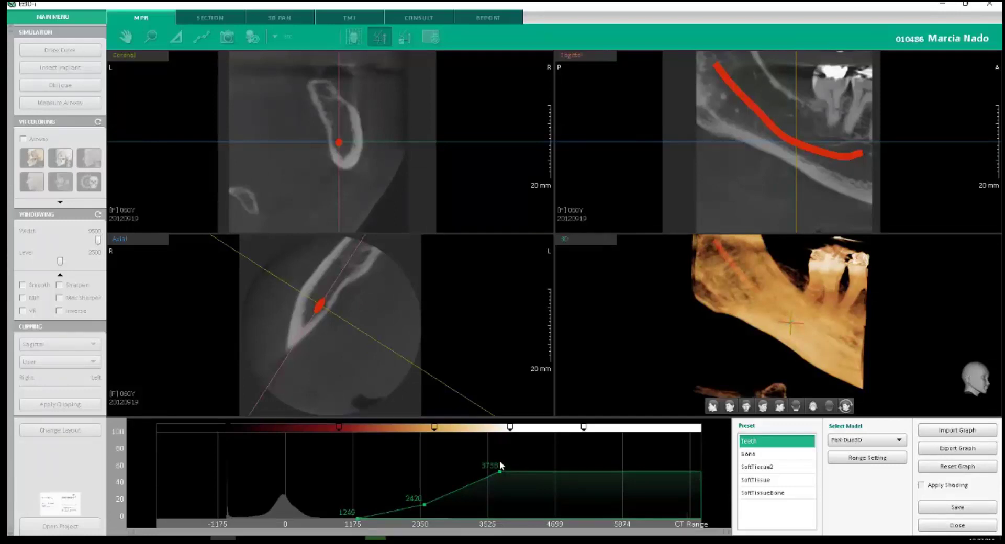
pyautogui.moveTo(500, 470); pyautogui.dragTo(501, 449)
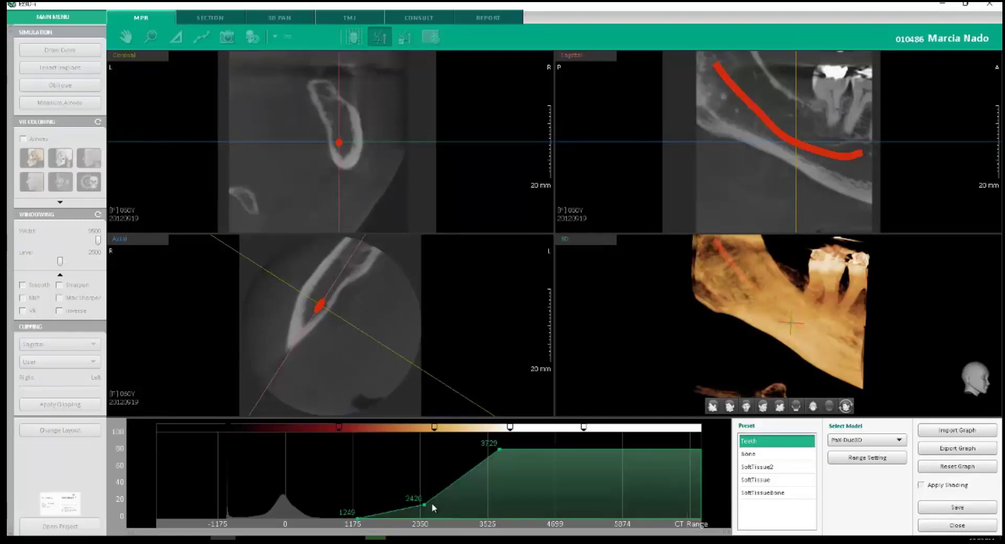
pyautogui.moveTo(424, 505); pyautogui.dragTo(423, 477)
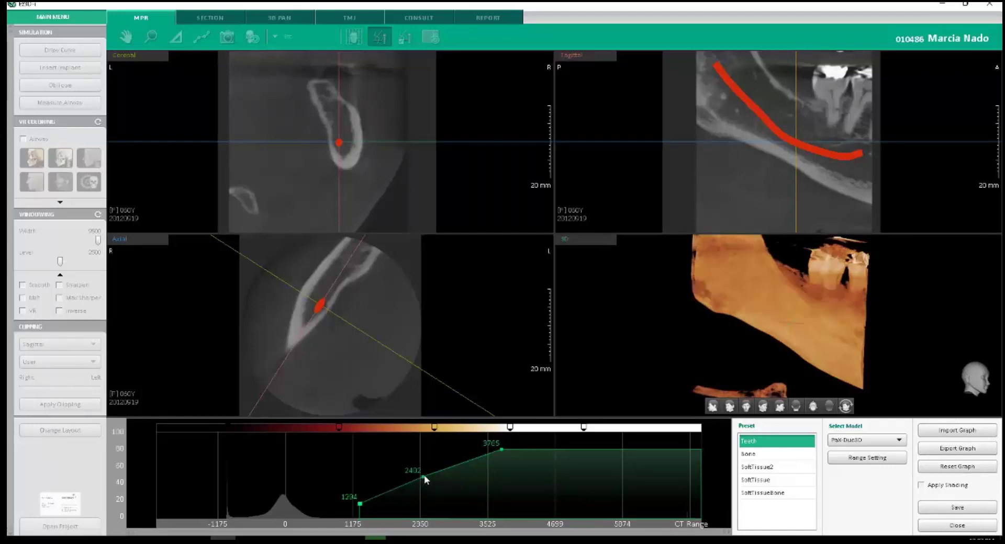
pyautogui.moveTo(360, 518); pyautogui.dragTo(362, 495)
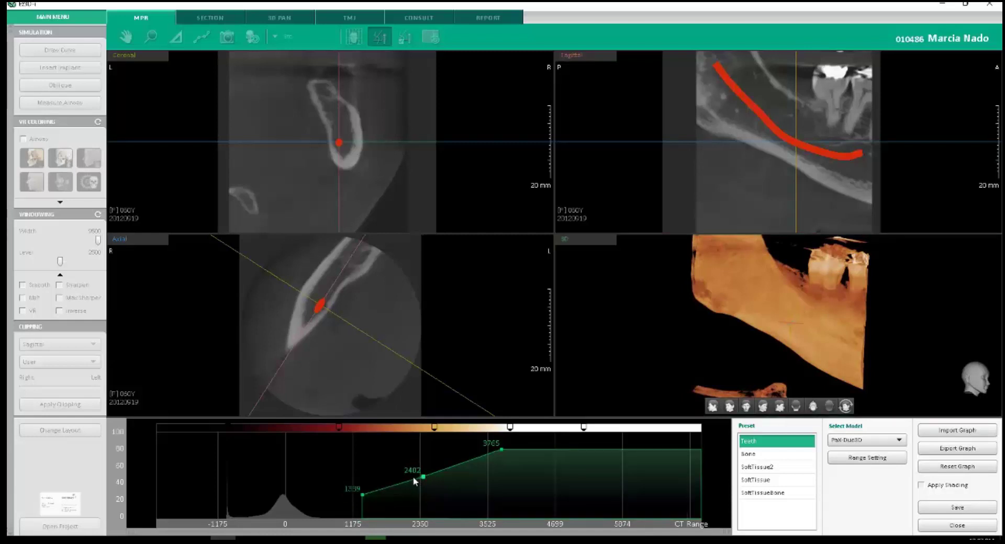
pyautogui.click(397, 479)
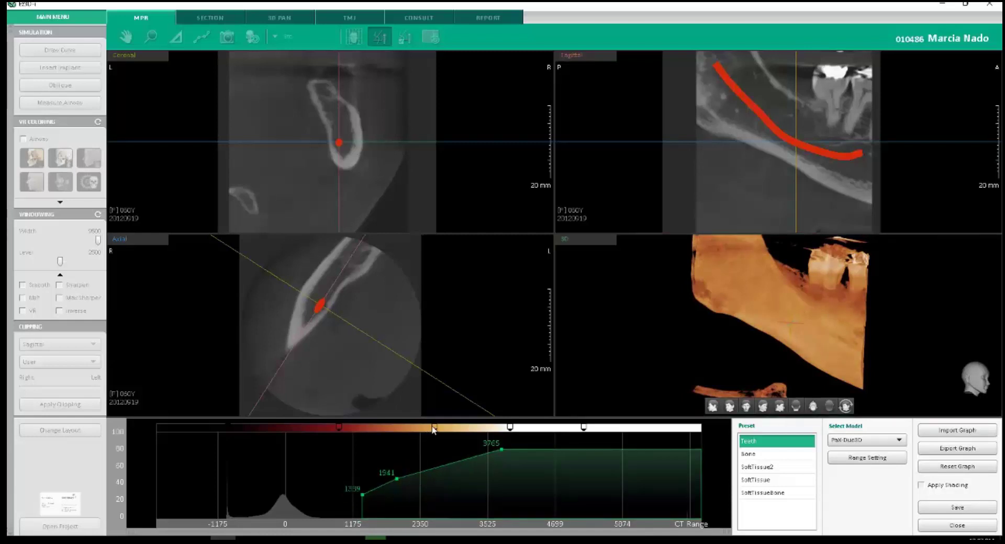
# Shift the Teeth preset's second and third color markers toward lower CT values and close the graph editor without saving.
pyautogui.moveTo(424, 429); pyautogui.dragTo(395, 431)
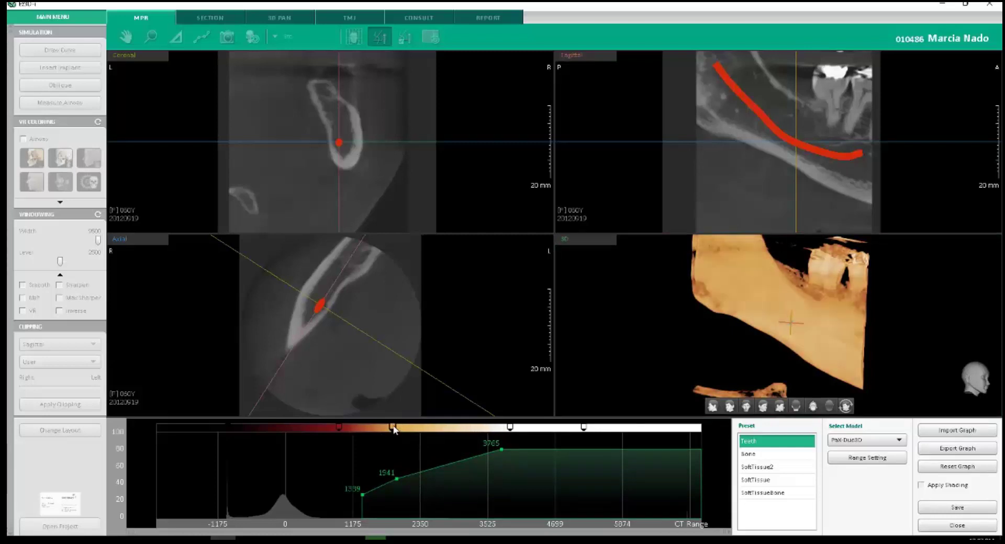
pyautogui.click(509, 428)
pyautogui.moveTo(468, 431); pyautogui.dragTo(468, 430)
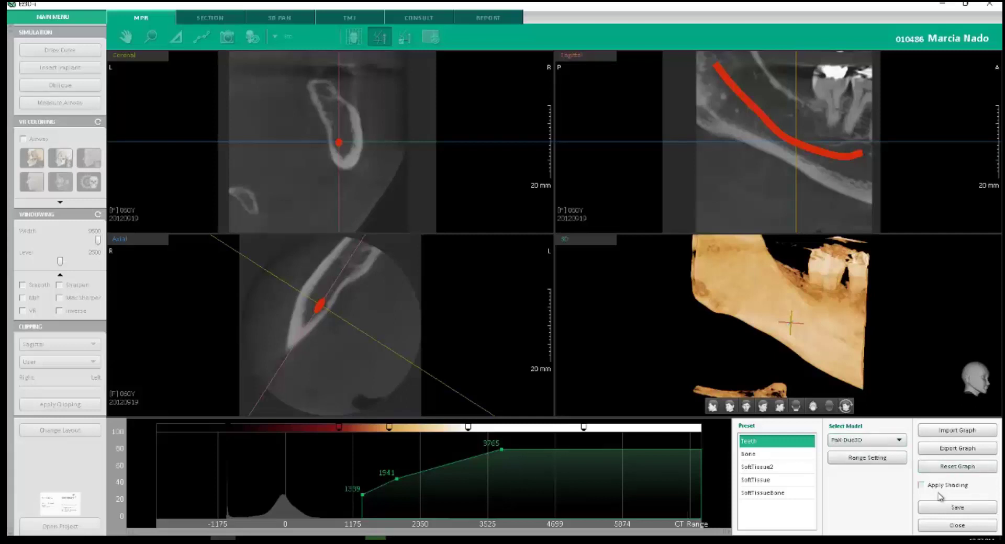
pyautogui.click(950, 526)
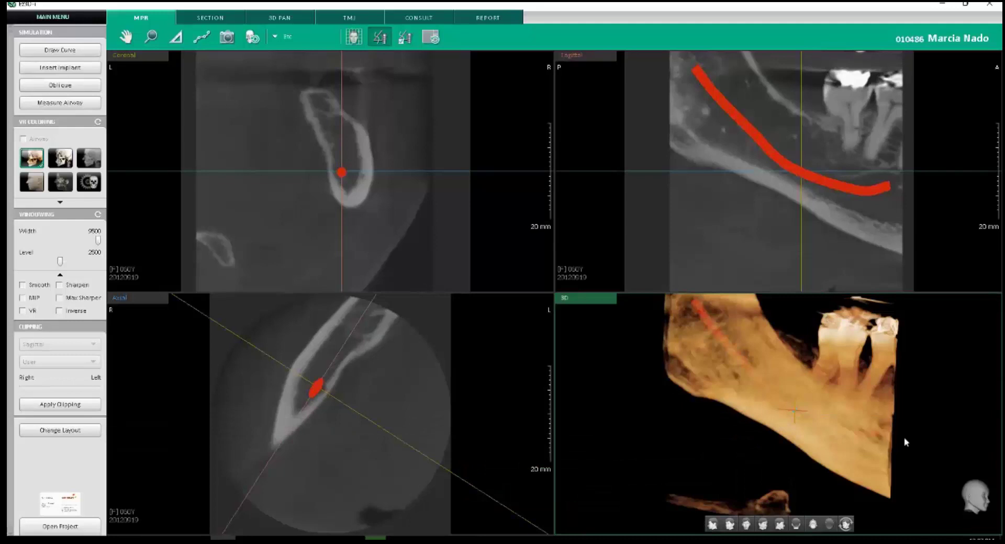
# Examine the 2D View settings for the MPR and panorama views, including the multi slice interval choices, and close the settings.
pyautogui.click(32, 17)
pyautogui.click(55, 144)
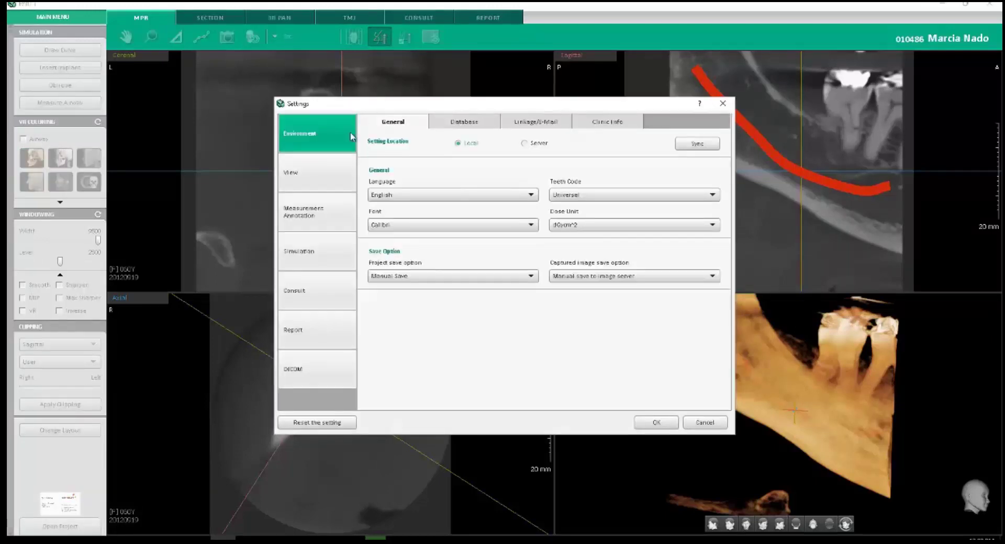
pyautogui.click(332, 174)
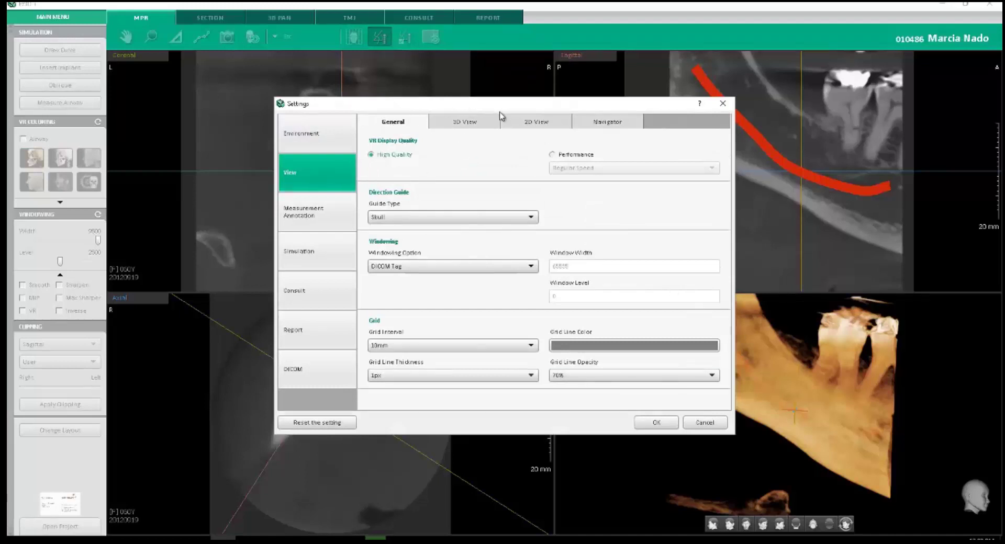
pyautogui.click(536, 123)
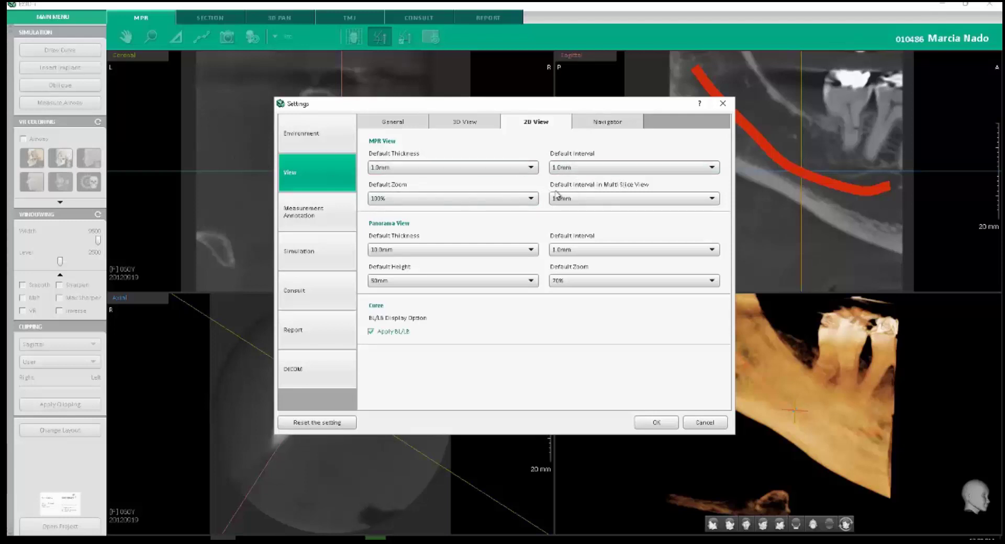
pyautogui.click(632, 198)
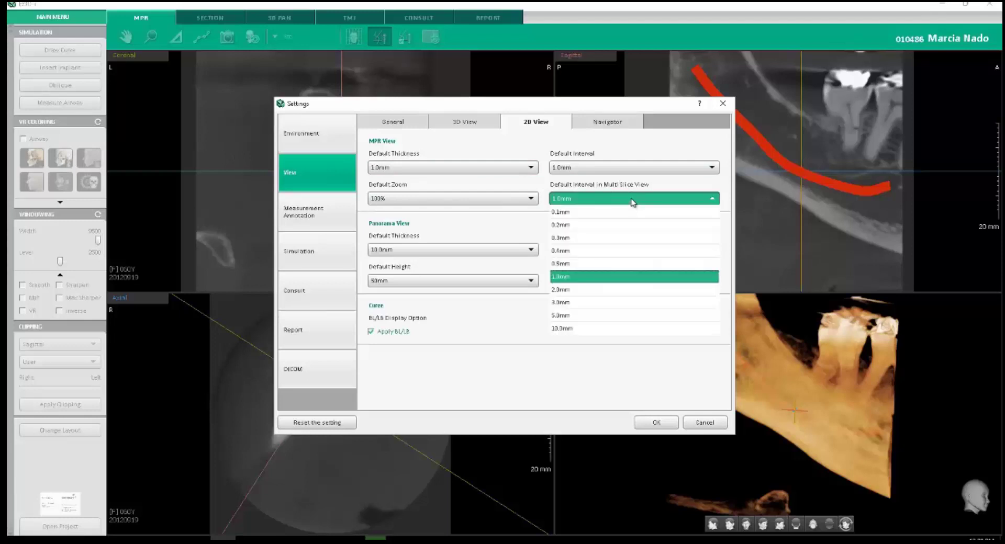
pyautogui.click(632, 202)
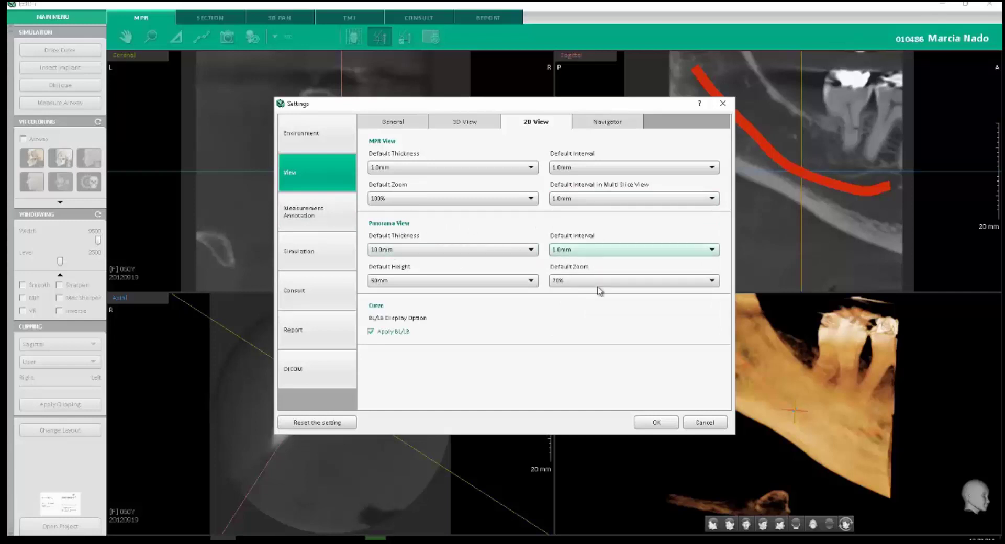
pyautogui.click(665, 424)
# Switch to the Section view and set the panorama thickness to 1 mm.
pyautogui.click(212, 19)
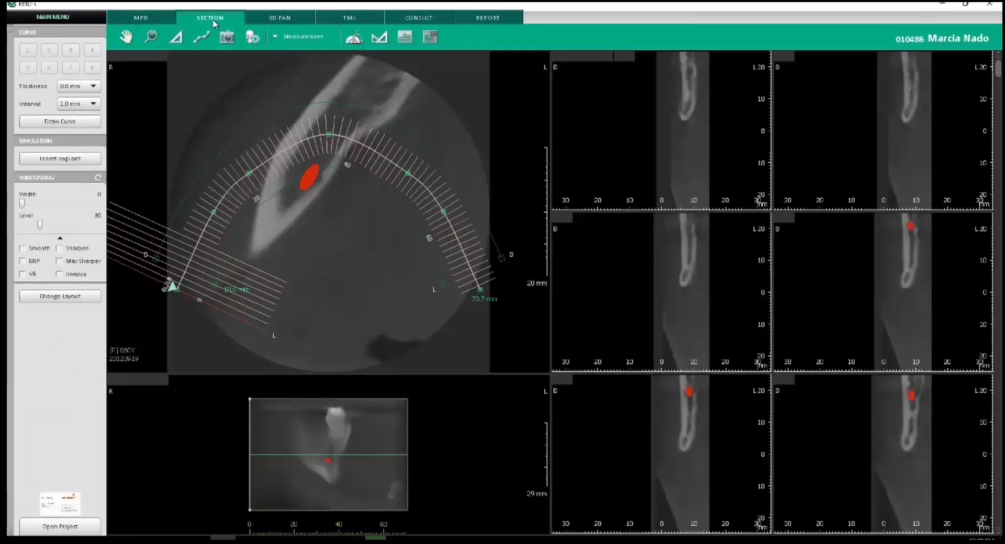
pyautogui.rightClick(268, 434)
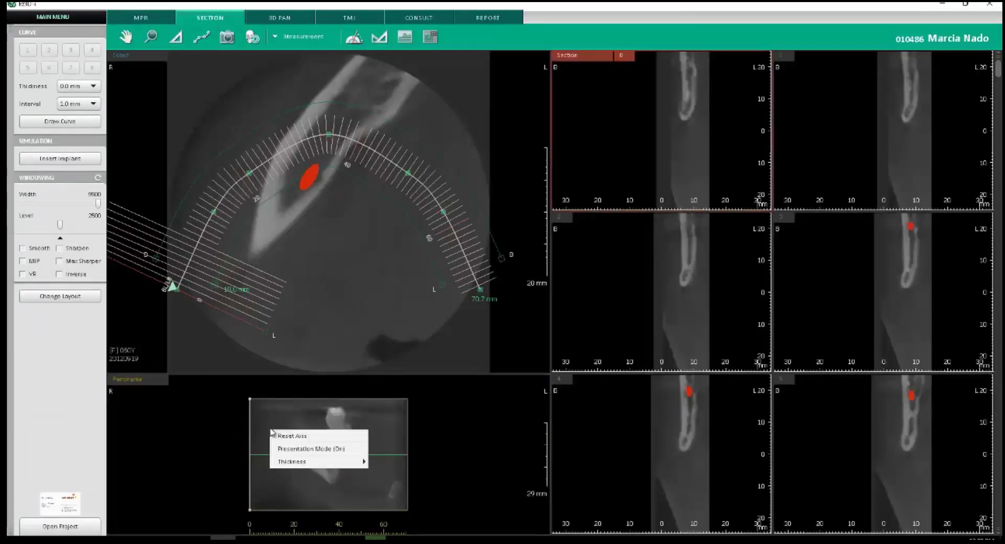
pyautogui.moveTo(324, 464)
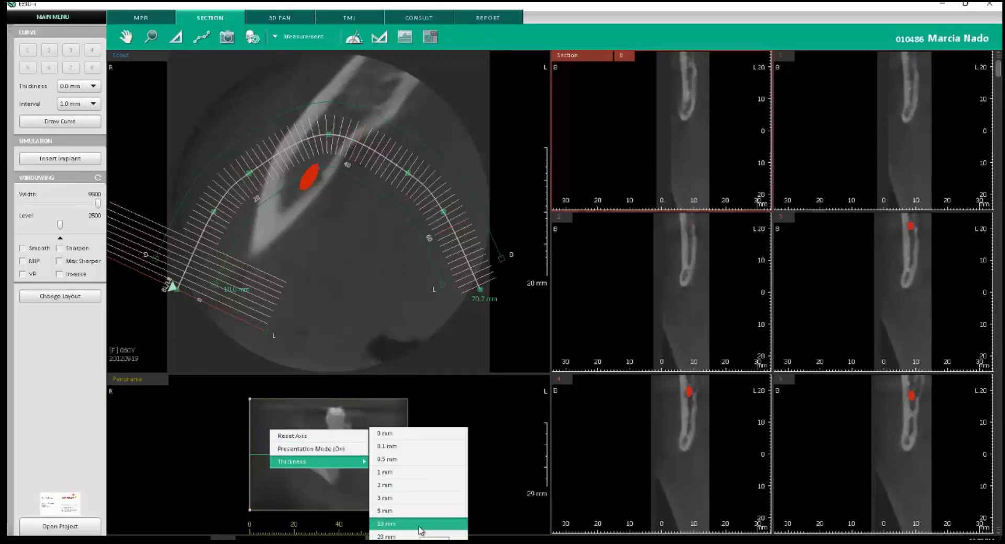
pyautogui.click(414, 472)
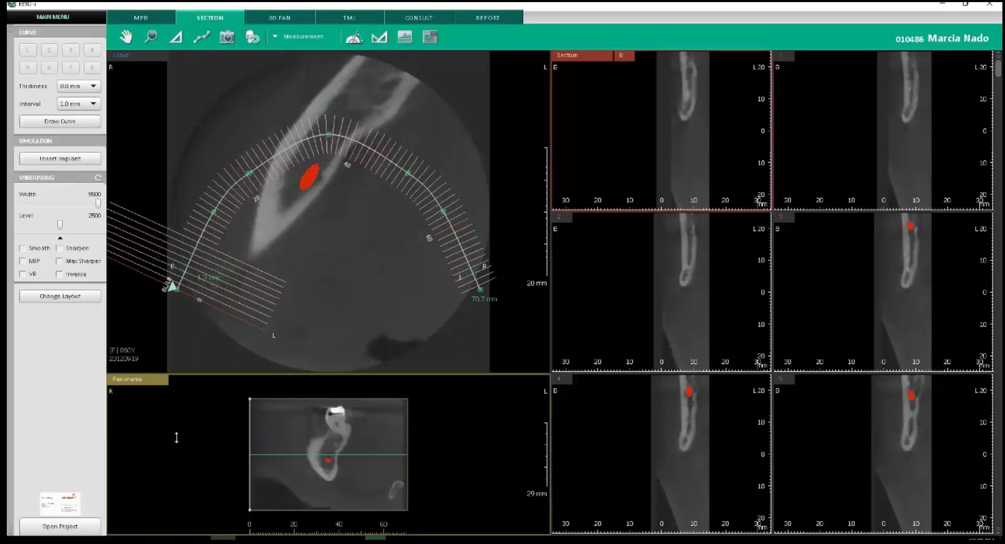
# Set the Volume Panorama Navigator's default horizontal size to 70 mm, save the settings, and shift the navigator down in the 3D Pan view.
pyautogui.click(52, 19)
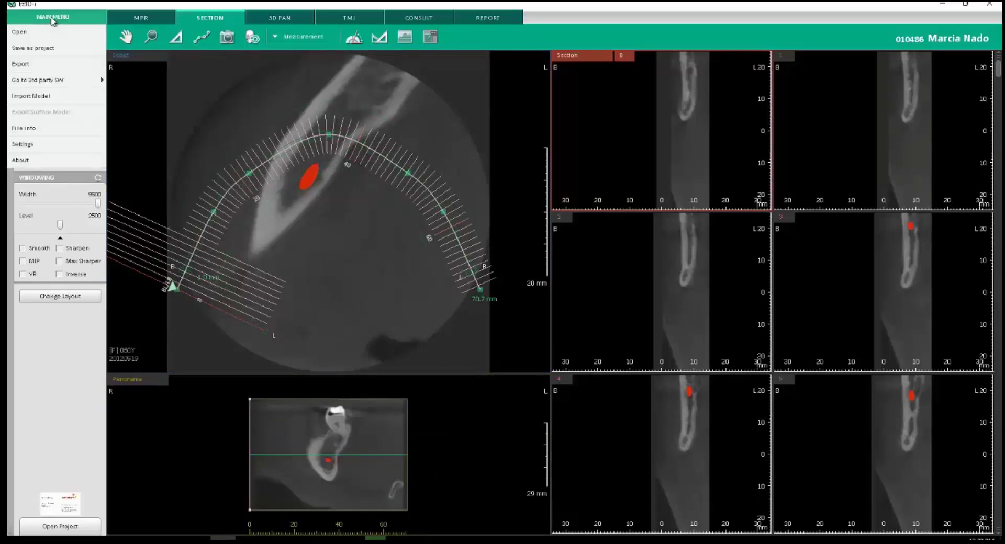
pyautogui.click(50, 148)
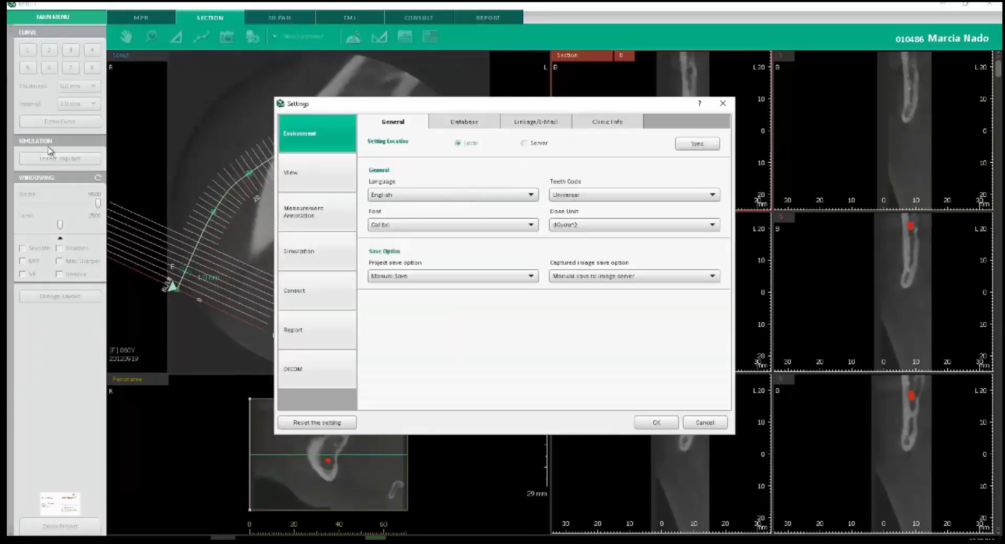
pyautogui.click(324, 183)
pyautogui.click(545, 126)
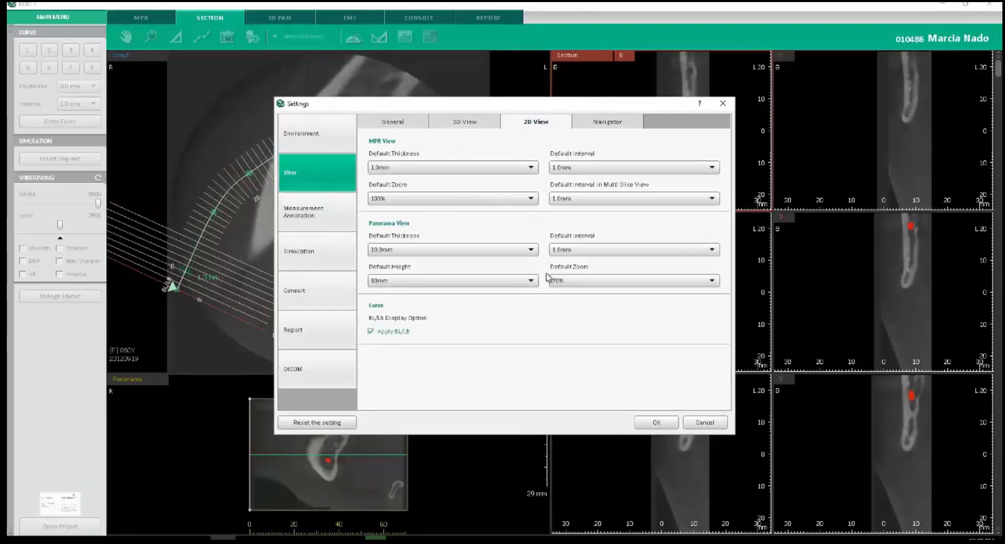
pyautogui.click(606, 125)
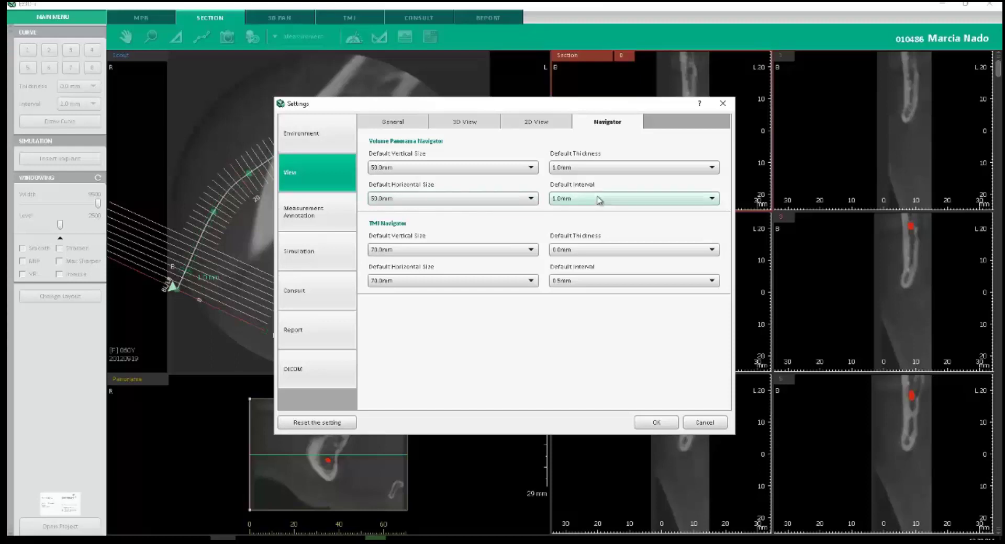
pyautogui.click(474, 200)
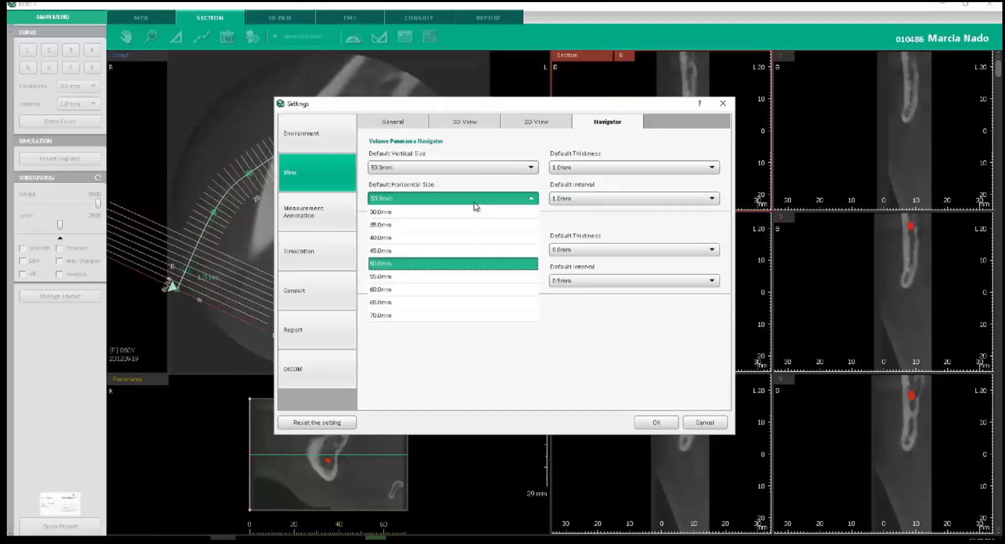
pyautogui.click(452, 316)
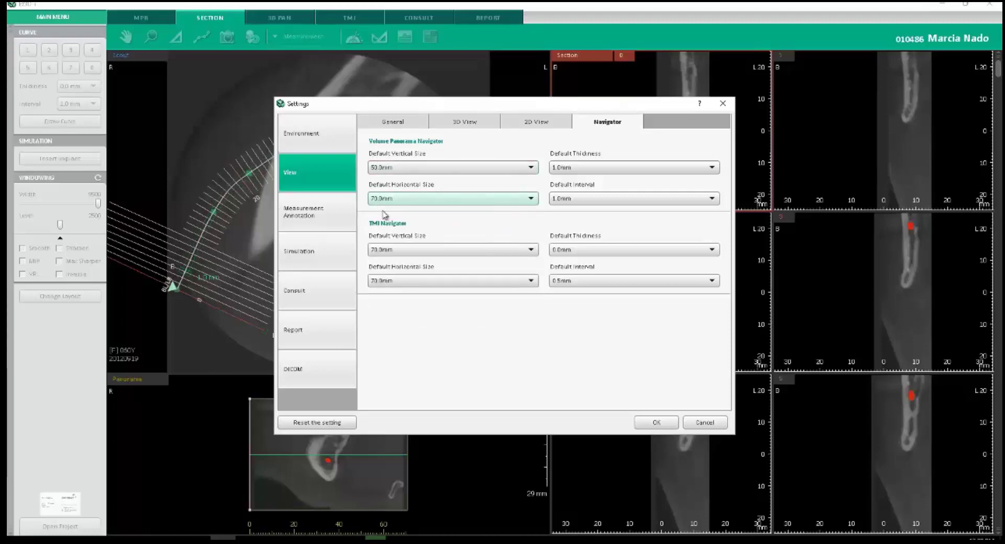
pyautogui.click(651, 424)
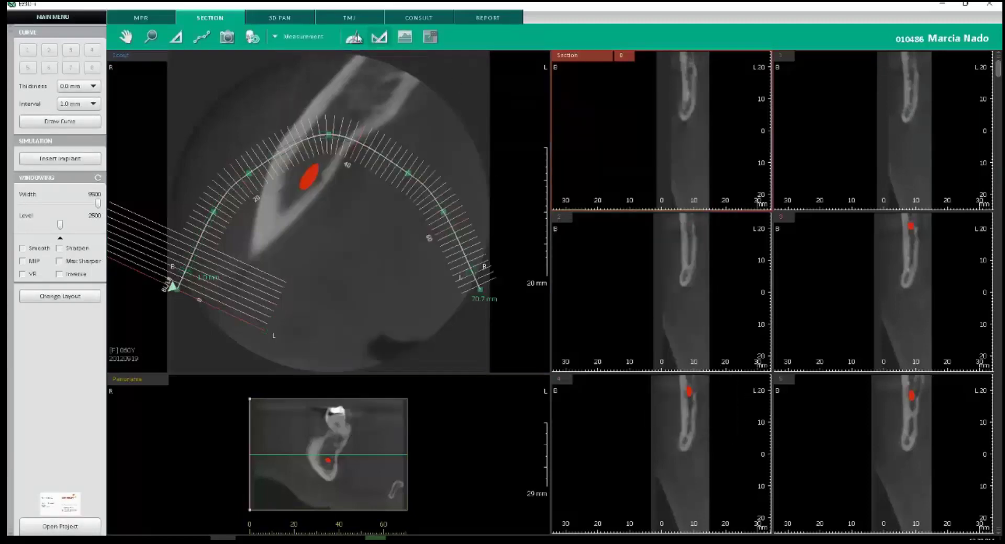
pyautogui.click(285, 21)
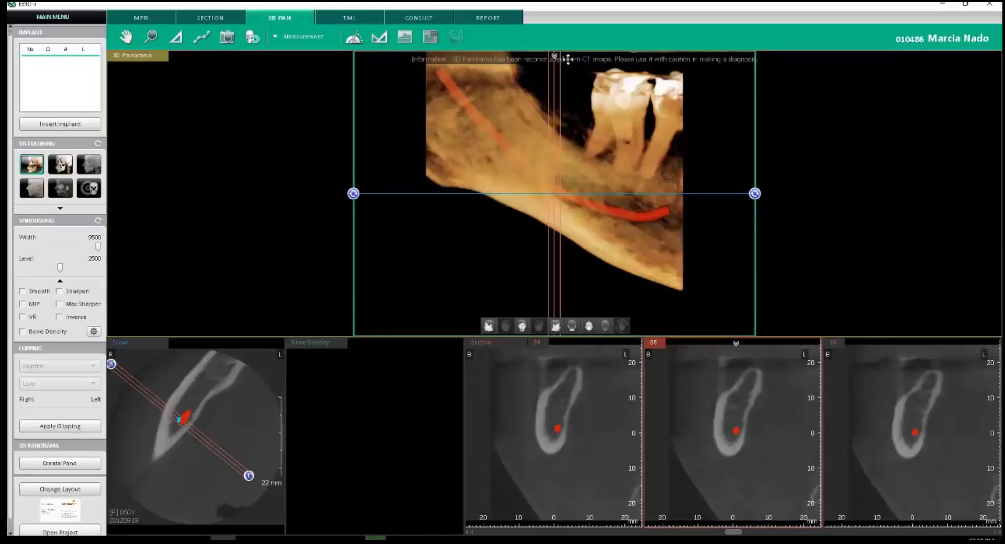
pyautogui.moveTo(583, 223); pyautogui.dragTo(581, 282)
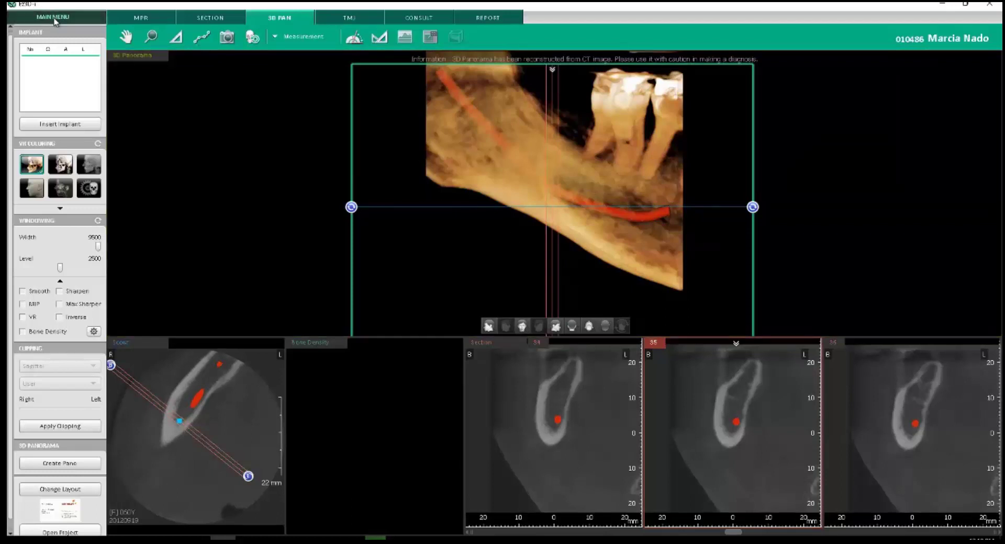
# Set the TMJ Navigator's default vertical size to 30 mm, pick a new default horizontal size for it, and save the settings.
pyautogui.click(55, 20)
pyautogui.click(57, 144)
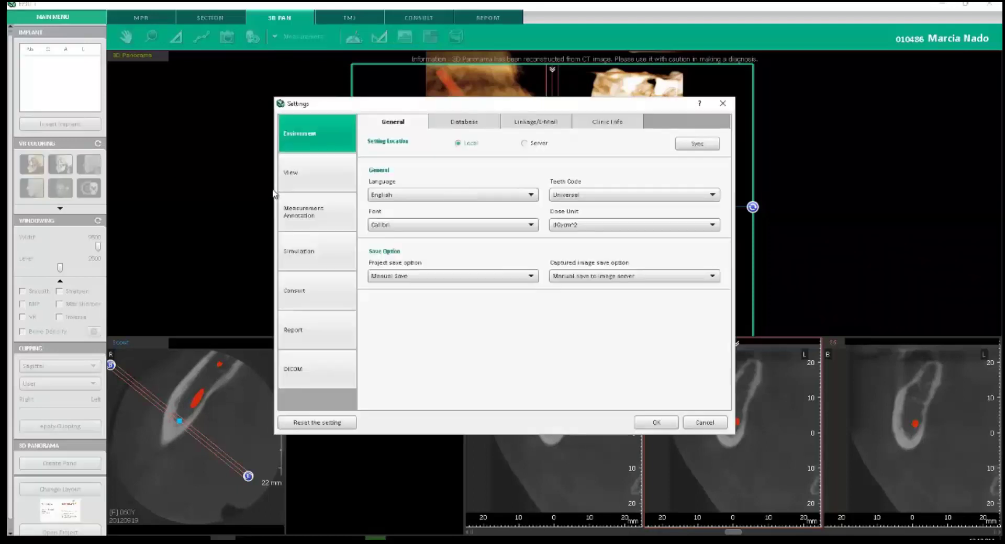
pyautogui.click(320, 175)
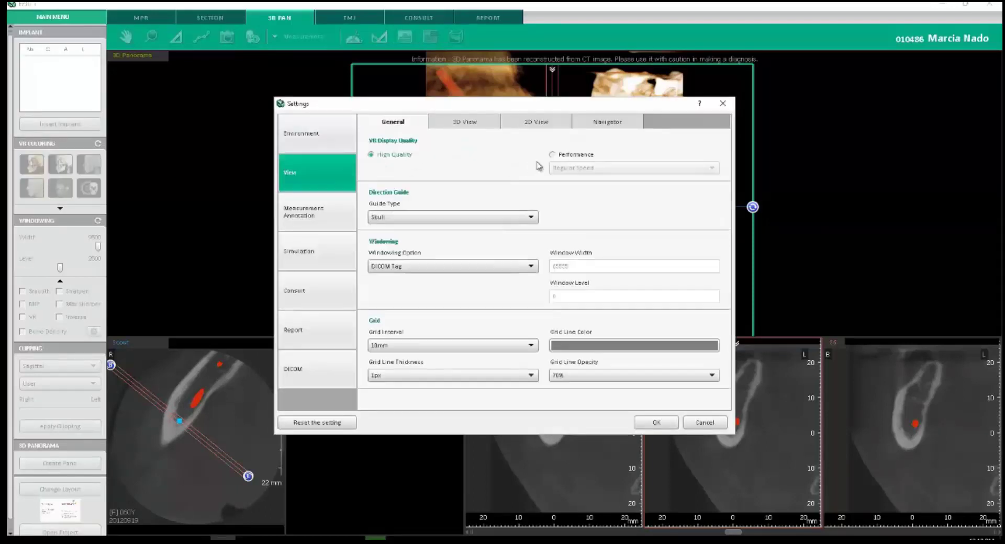
pyautogui.click(596, 130)
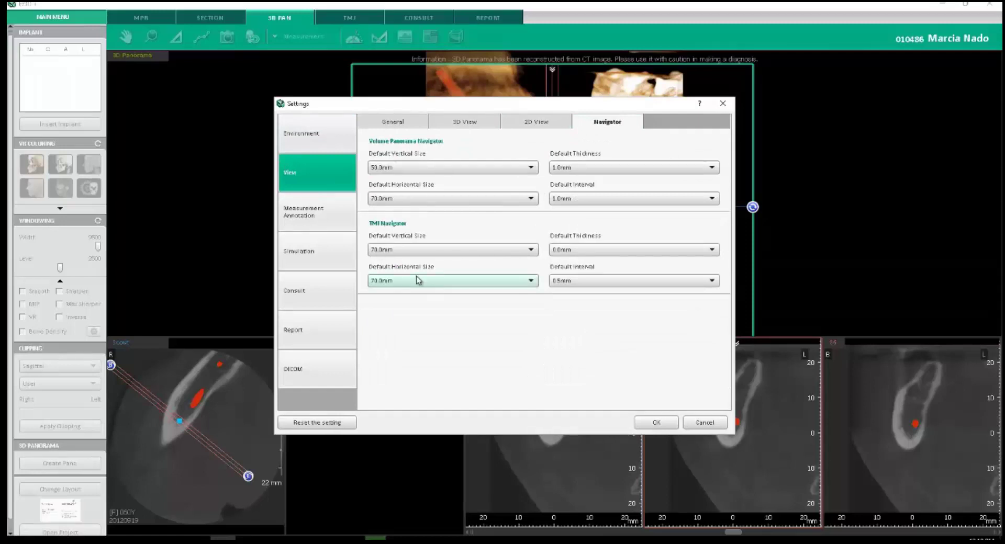
pyautogui.click(400, 250)
pyautogui.click(396, 264)
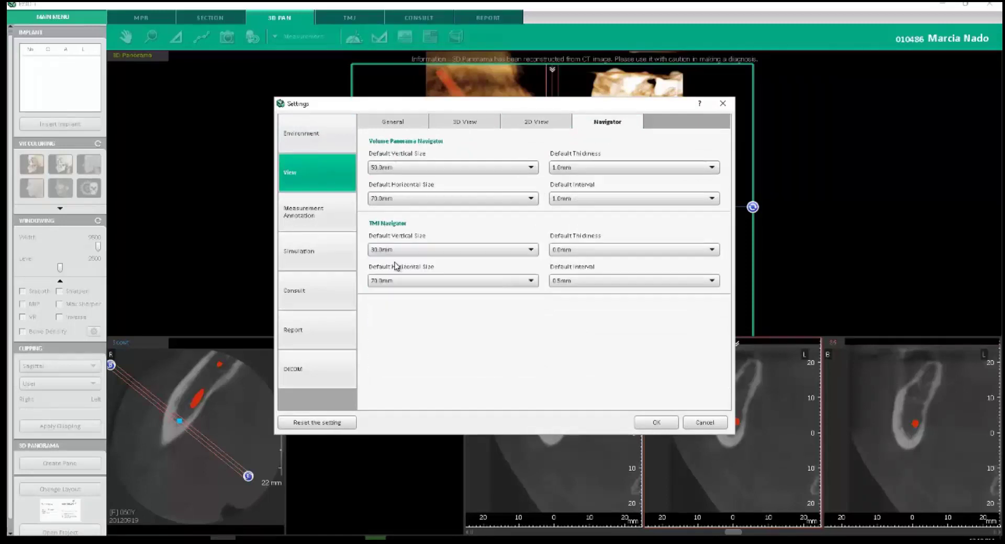
pyautogui.click(395, 282)
pyautogui.click(396, 301)
pyautogui.click(657, 423)
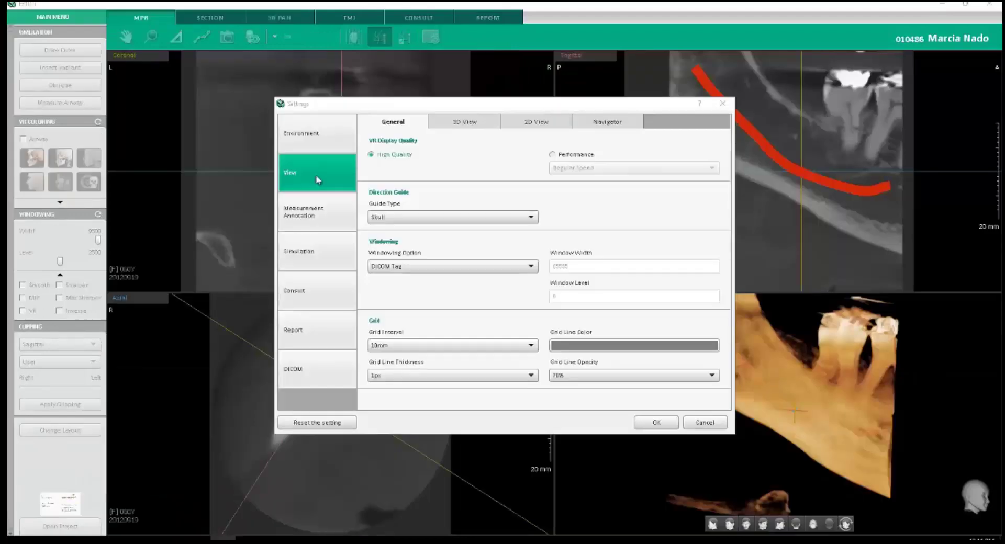
# Review the angle color in the Measurement settings, set the length color to yellow, and save the settings.
pyautogui.click(314, 209)
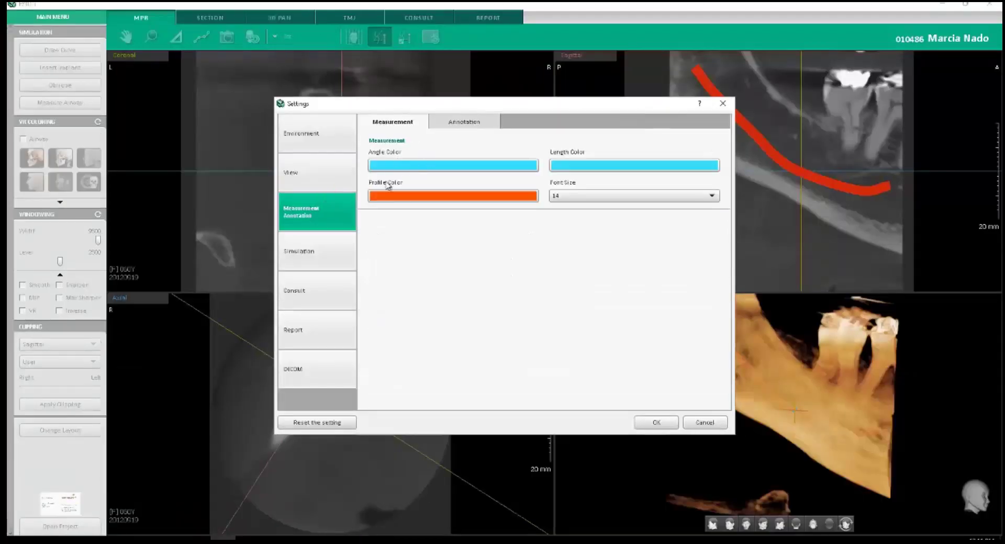
pyautogui.click(407, 160)
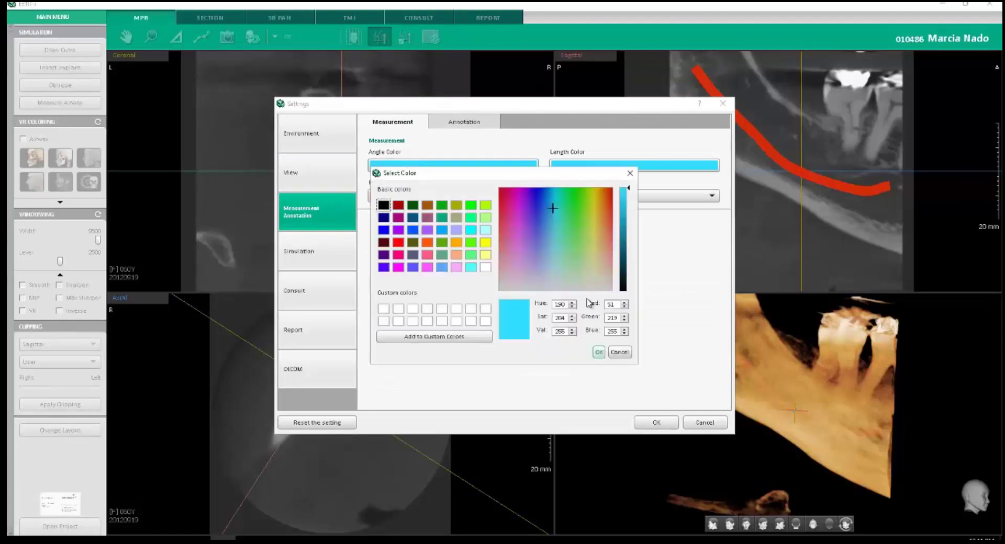
pyautogui.click(598, 352)
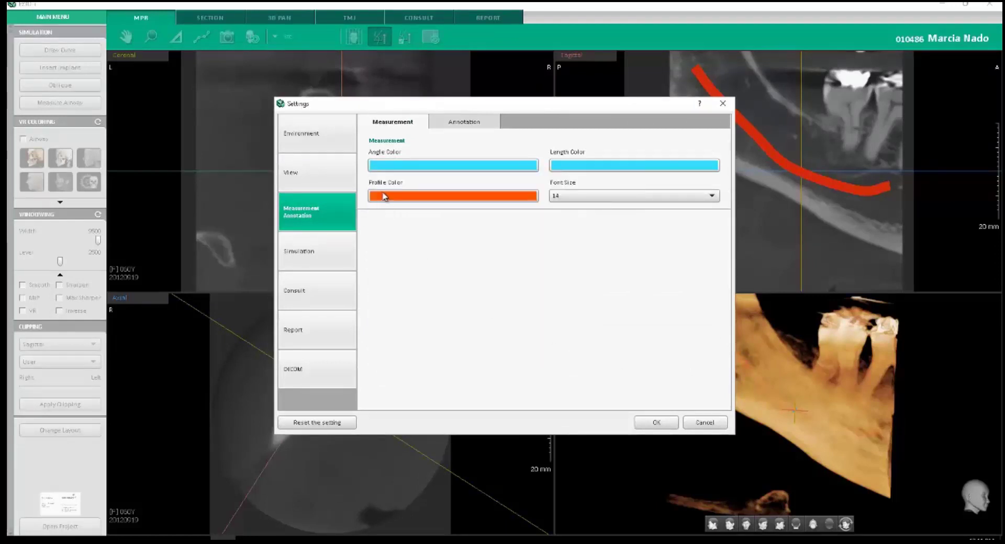
pyautogui.click(595, 170)
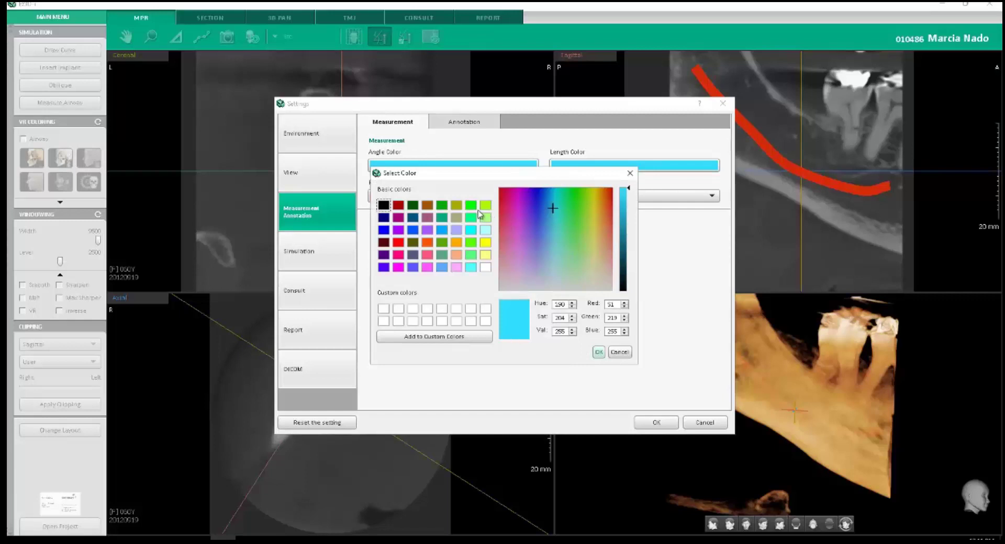
pyautogui.click(486, 243)
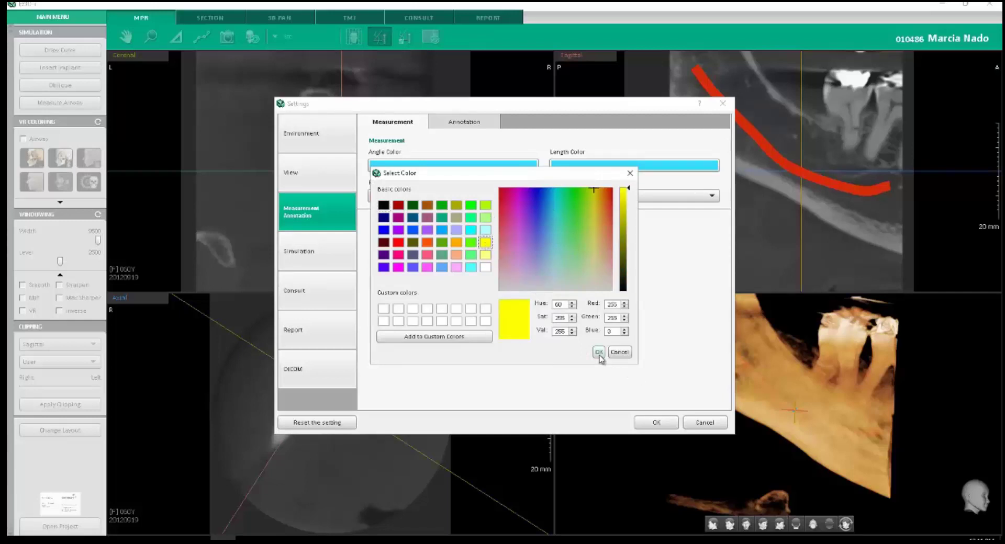
pyautogui.click(599, 352)
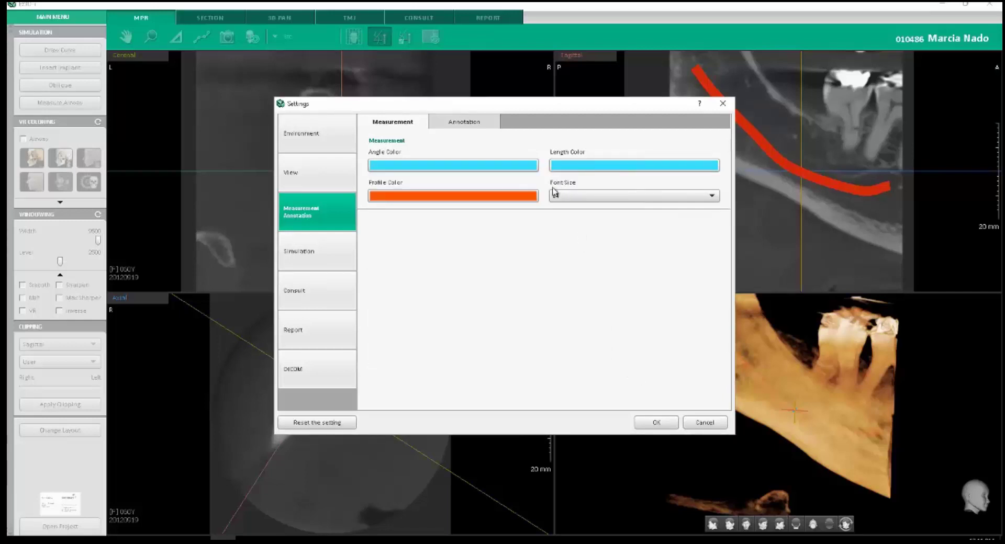
pyautogui.click(661, 424)
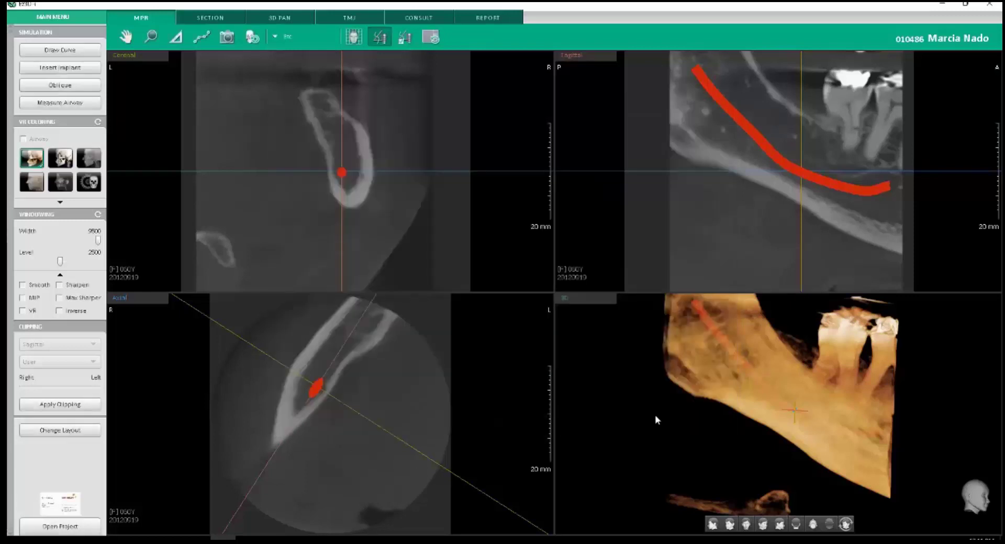
# Show the Measurement tools, measure an angle along the mandible in the sagittal view and the width of the ridge top in the coronal view.
pyautogui.click(305, 44)
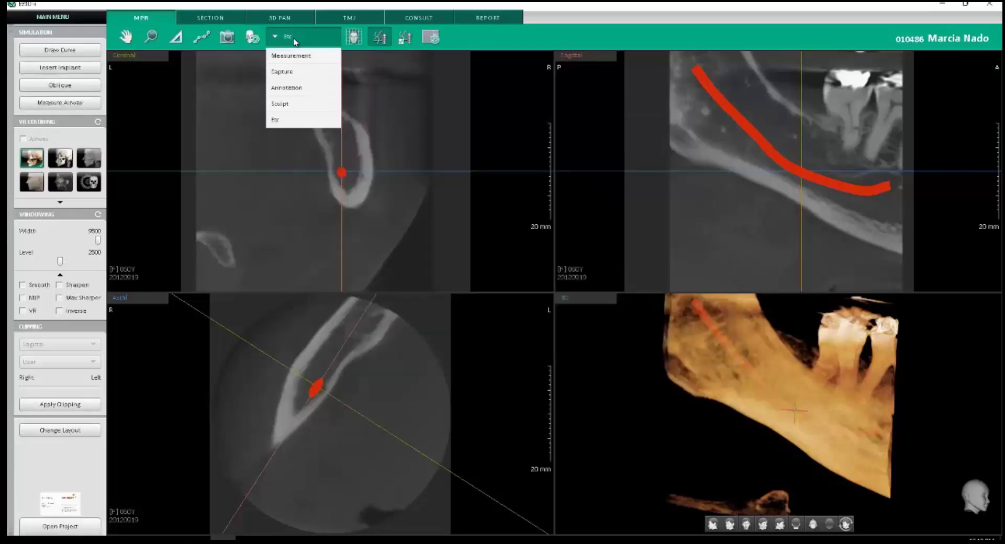
pyautogui.click(290, 54)
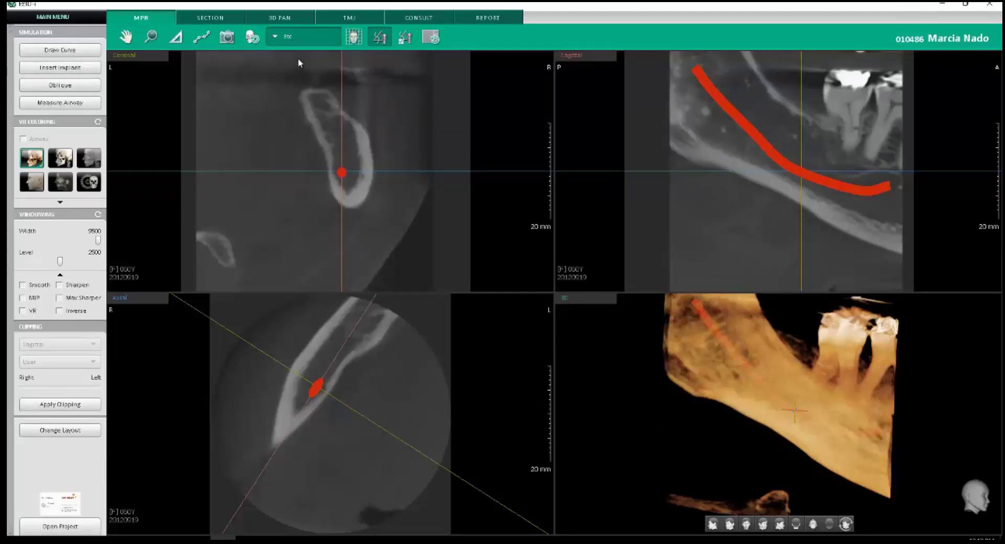
pyautogui.click(294, 37)
pyautogui.click(291, 56)
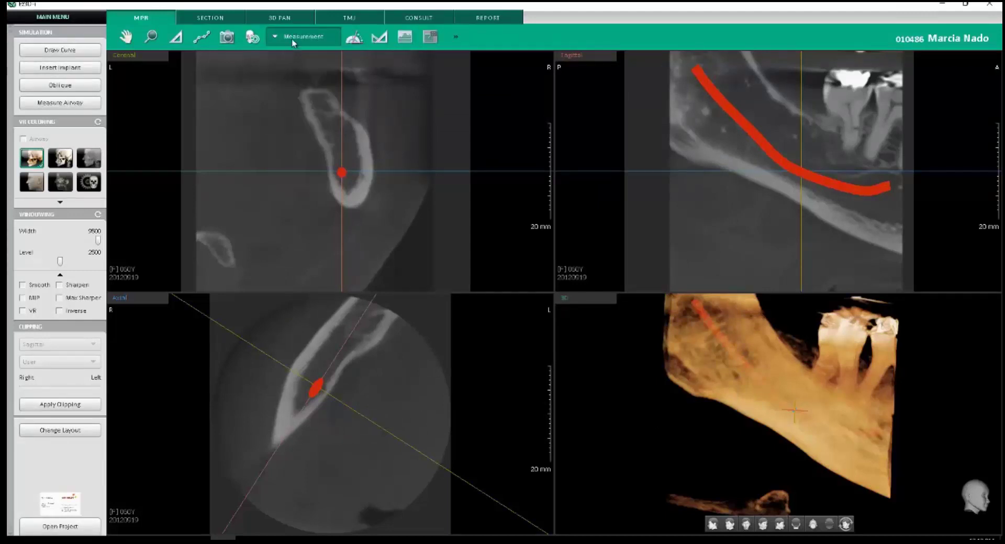
pyautogui.click(352, 41)
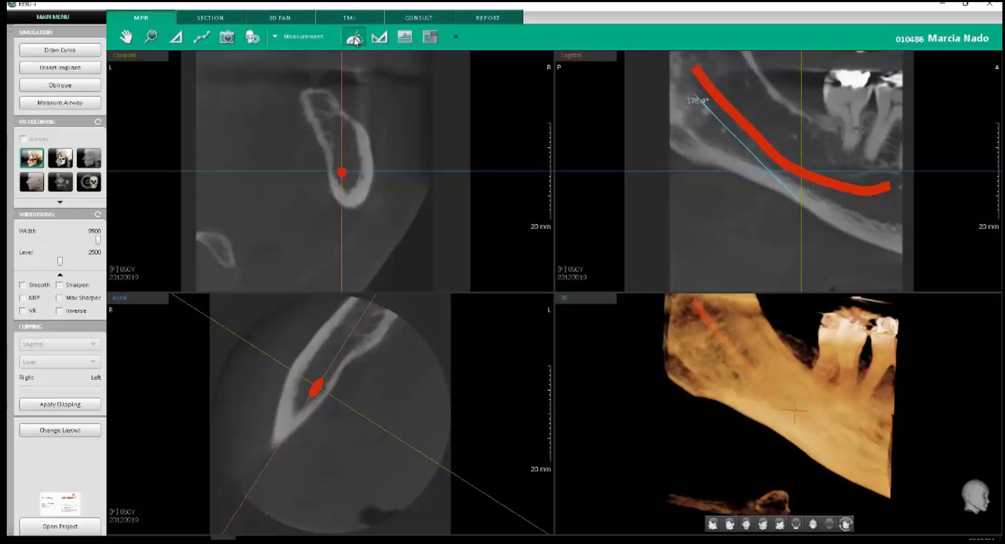
pyautogui.click(170, 39)
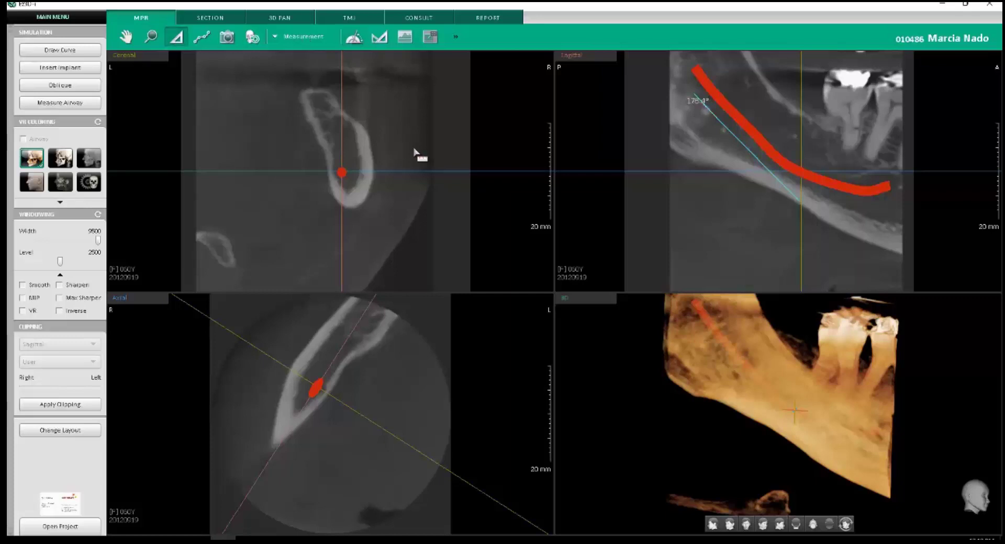
pyautogui.moveTo(302, 92); pyautogui.dragTo(329, 92)
# Draw a density profile line across the mandible in the coronal view, review its graph beside the line, and close the graph.
pyautogui.click(404, 37)
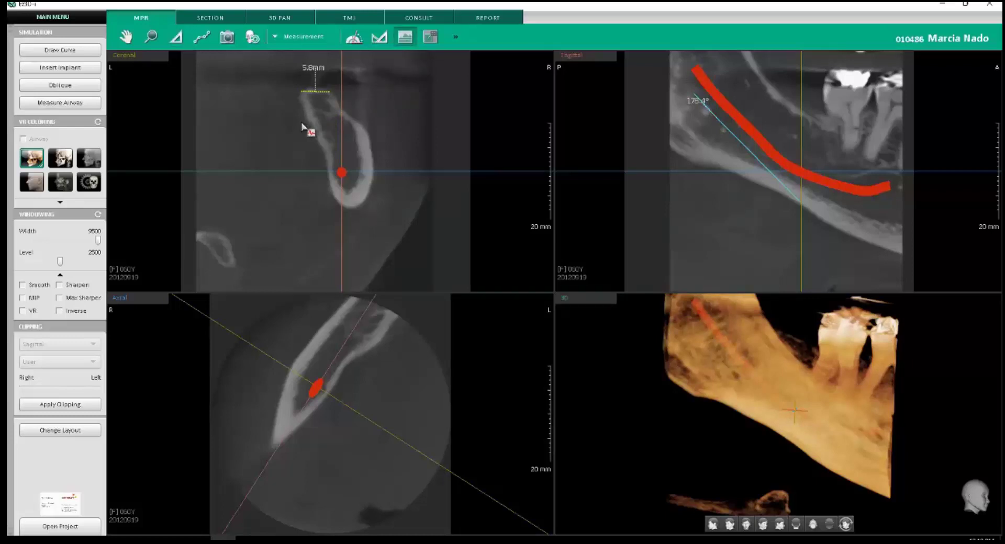
pyautogui.moveTo(298, 124); pyautogui.dragTo(376, 121)
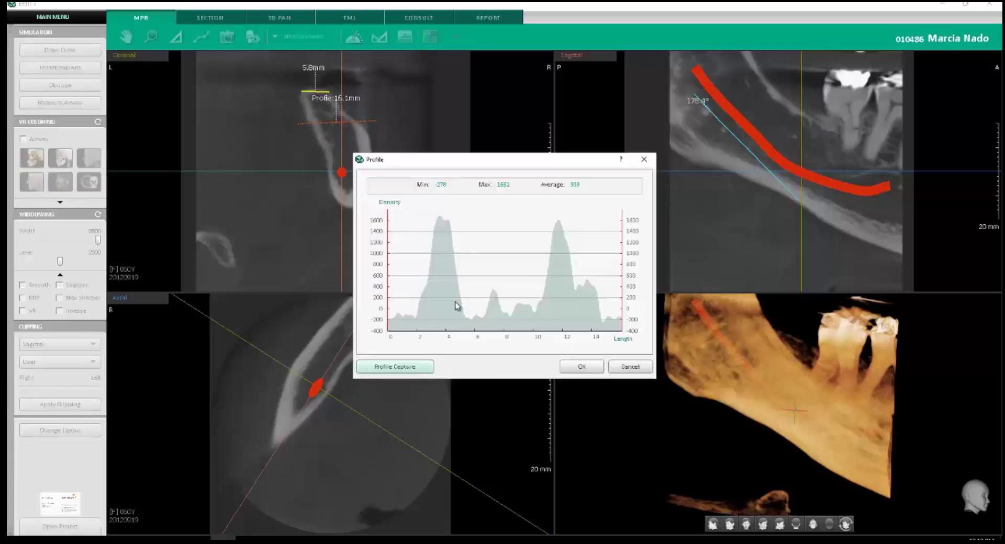
pyautogui.moveTo(538, 195); pyautogui.dragTo(538, 194)
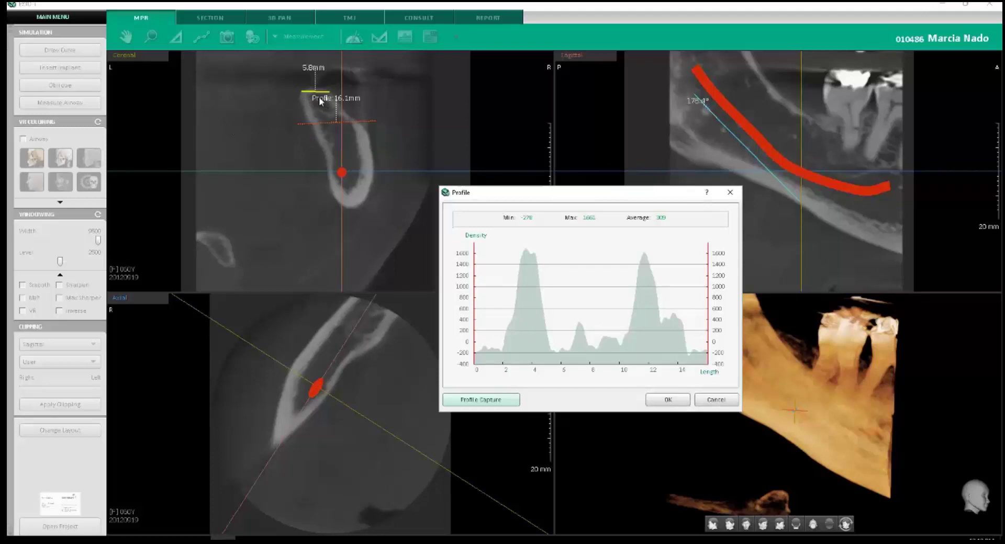
pyautogui.click(711, 402)
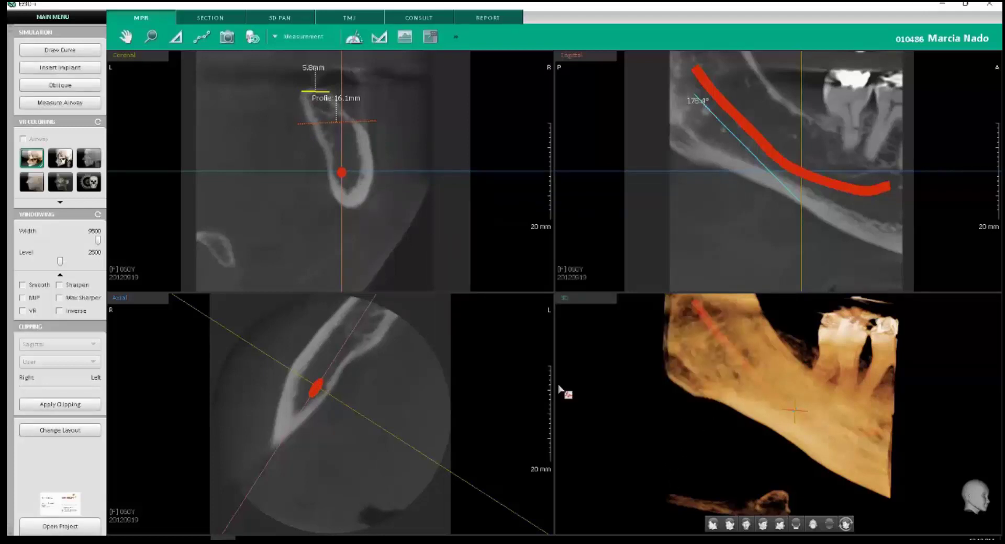
# Reopen the Measurement settings and move the dialog aside to compare its colors with the measurements in the coronal and sagittal views.
pyautogui.click(65, 20)
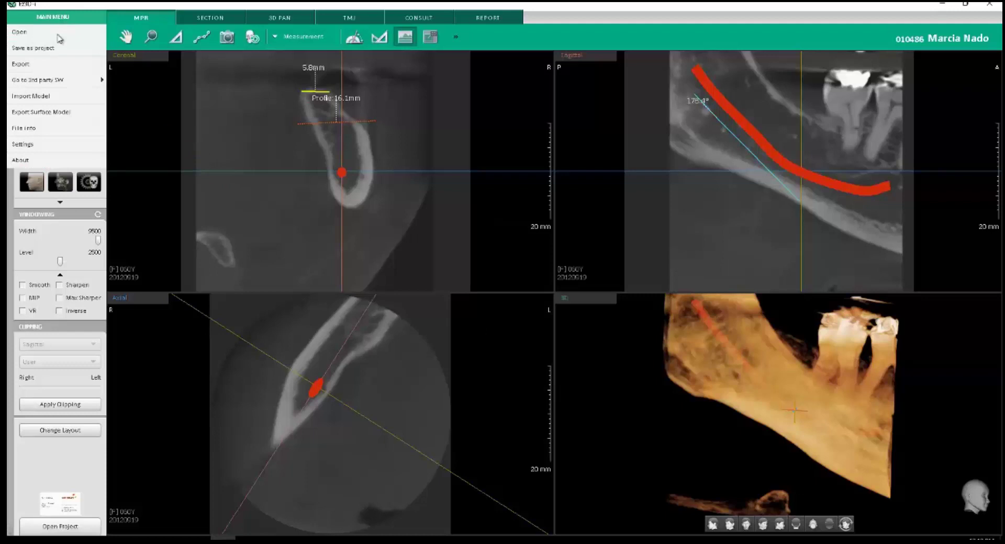
pyautogui.click(64, 147)
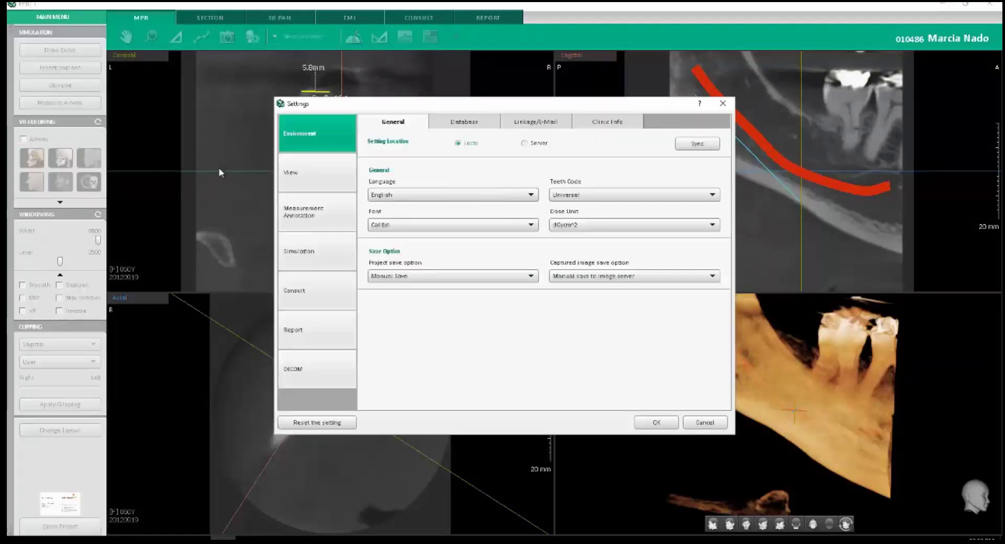
pyautogui.click(309, 215)
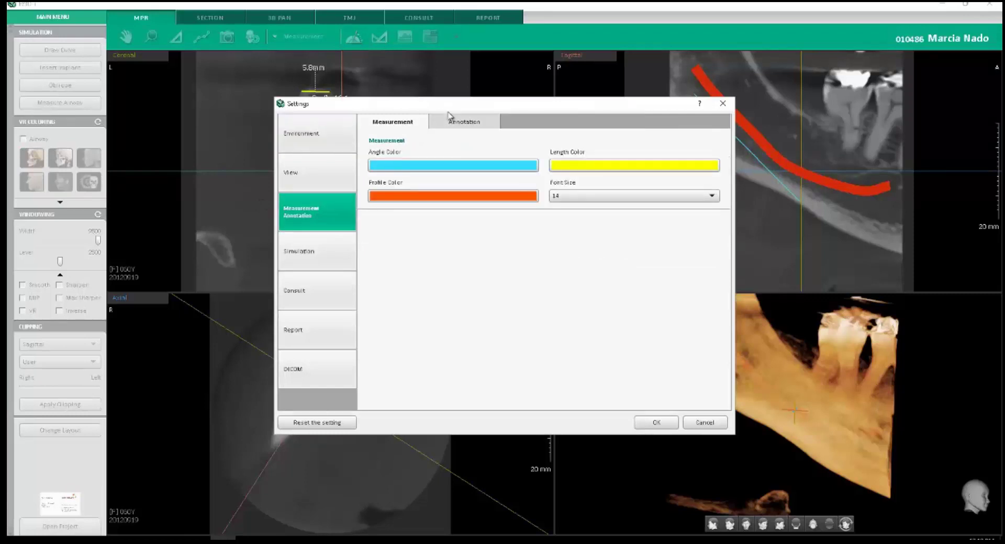
pyautogui.moveTo(474, 223); pyautogui.dragTo(489, 250)
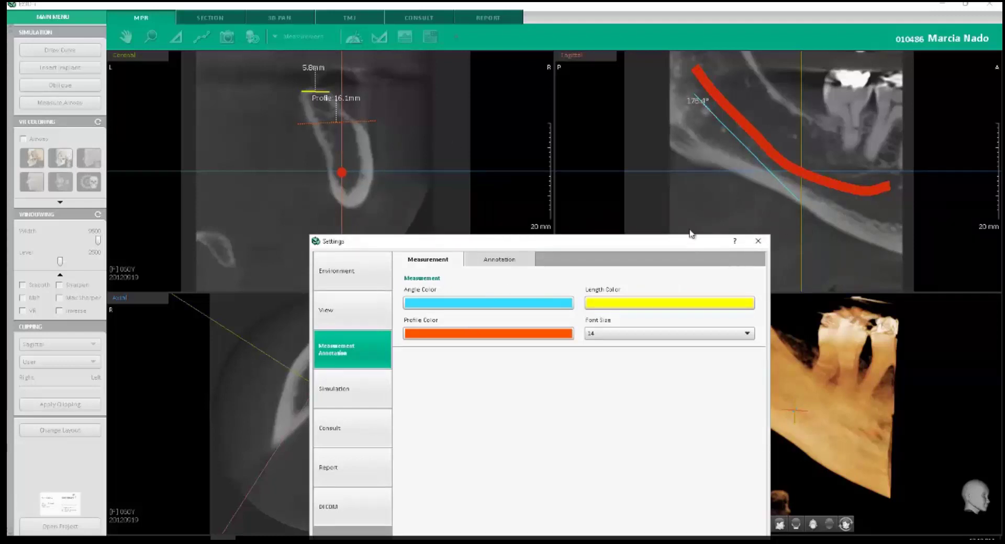
pyautogui.moveTo(691, 241); pyautogui.dragTo(692, 103)
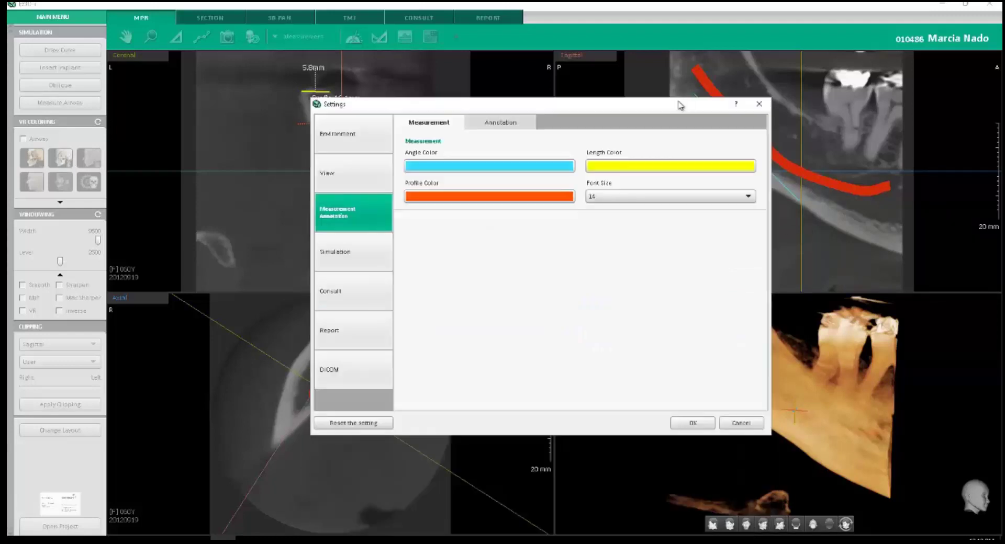
# Review the free draw, memo and pointer options in the Annotation settings beside the views, and accept the settings.
pyautogui.click(501, 128)
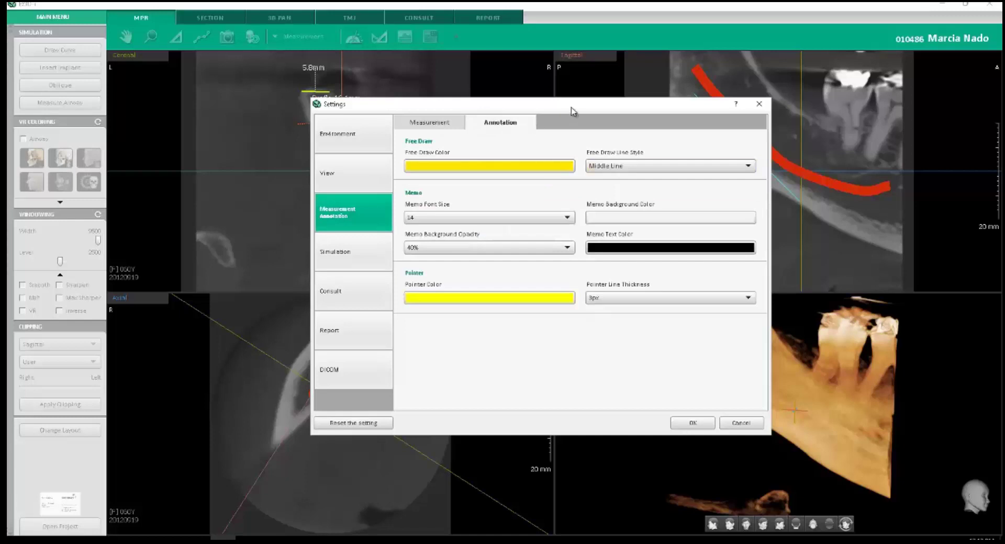
pyautogui.moveTo(571, 108)
pyautogui.mouseDown()
pyautogui.moveTo(582, 169)
pyautogui.moveTo(653, 212)
pyautogui.mouseUp()
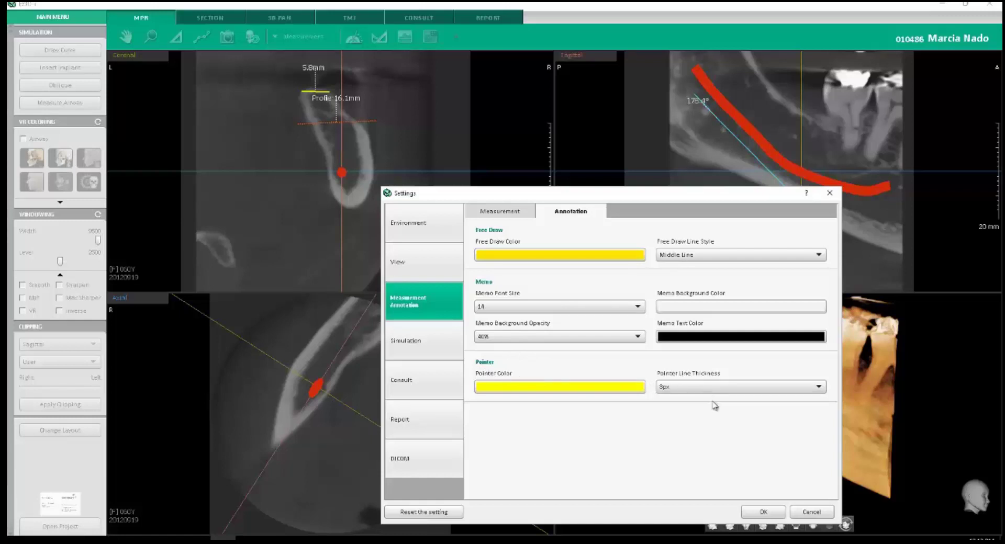
pyautogui.click(755, 516)
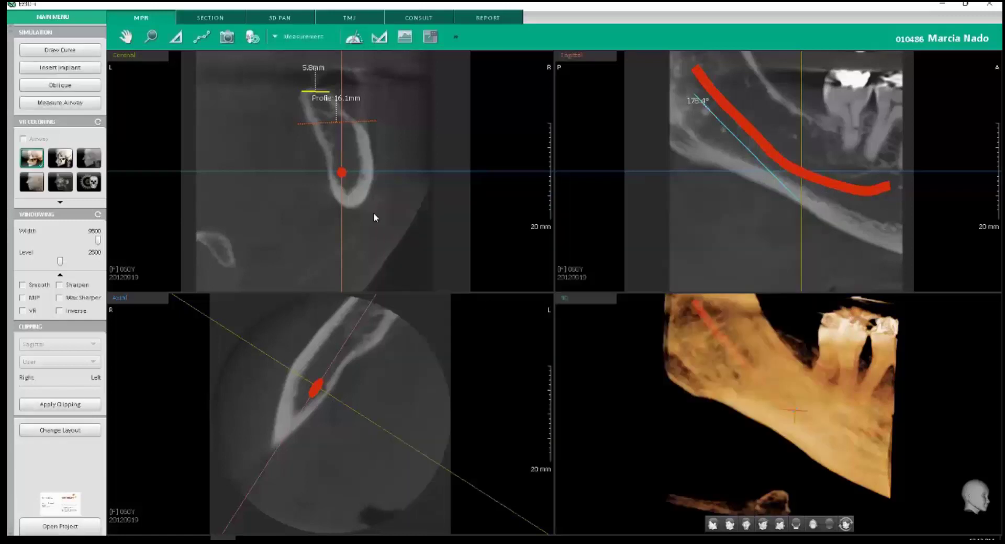
# Show the Annotation tools, draw two pointer lines along the mandible in the axial view, and look at the pointer color choices.
pyautogui.click(302, 38)
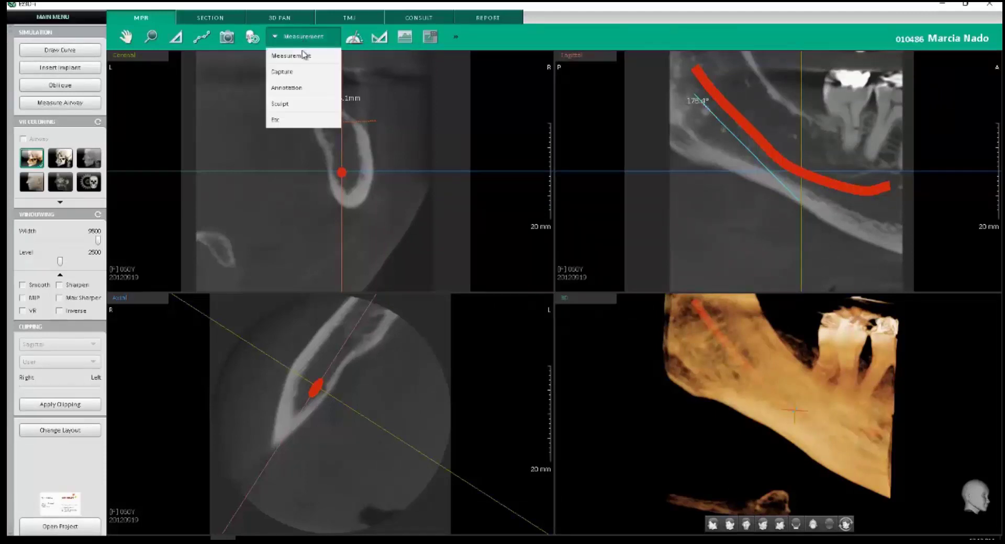
pyautogui.click(301, 90)
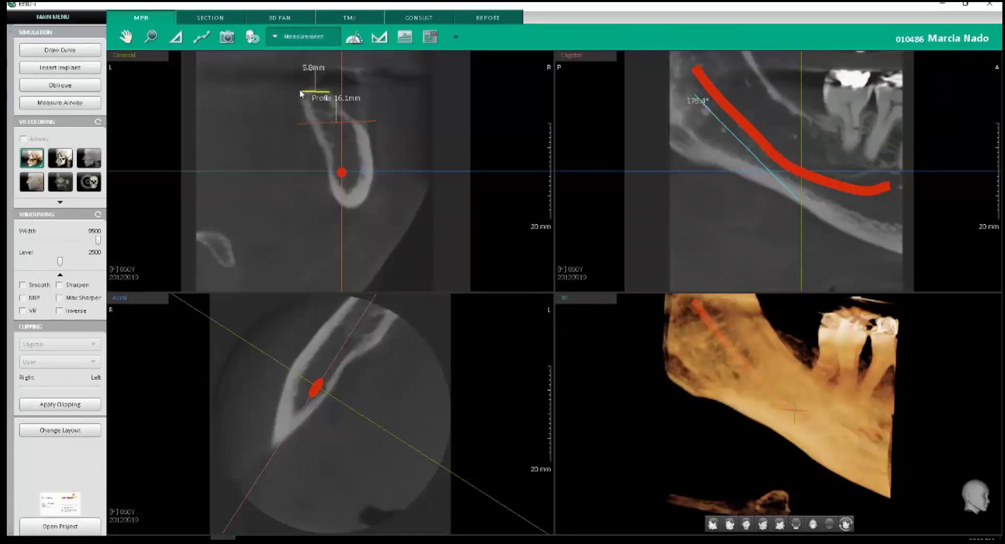
pyautogui.click(304, 36)
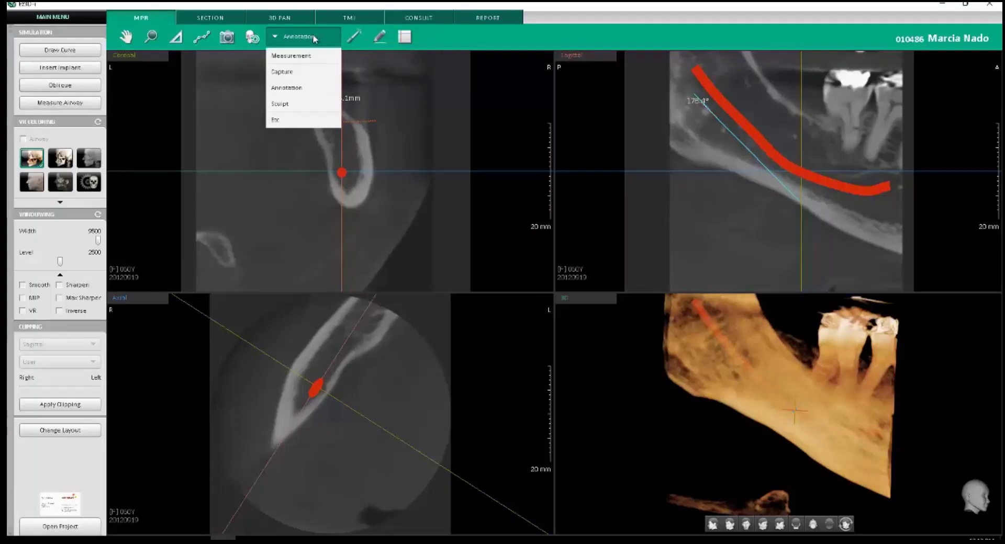
pyautogui.click(348, 38)
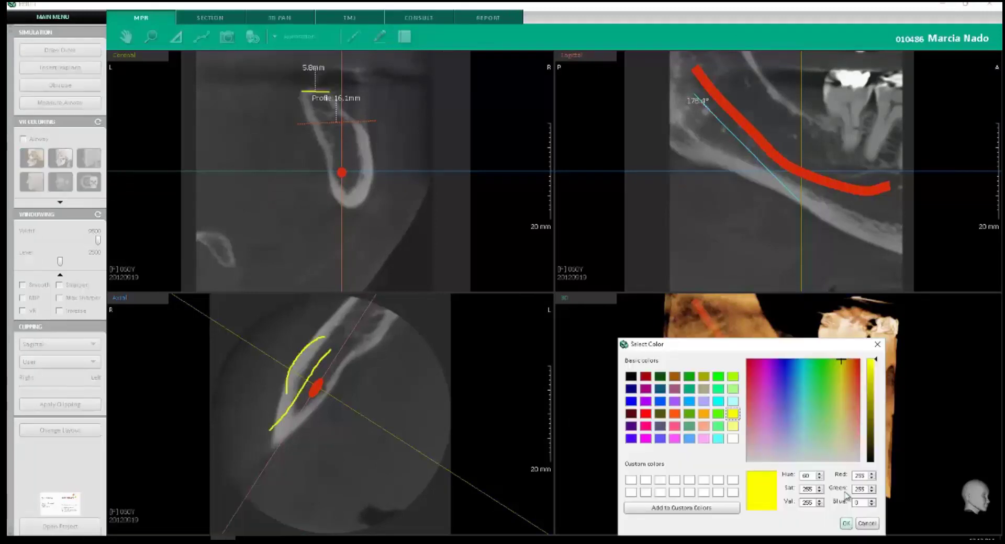
pyautogui.click(880, 342)
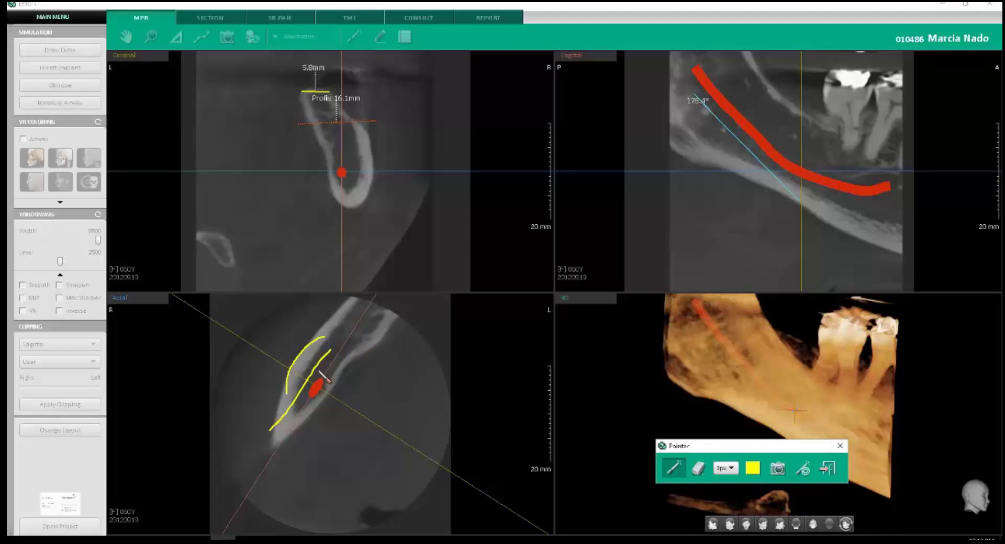
# Erase the outer curved pointer line and draw further freehand pointer lines beside the mandible in the axial view.
pyautogui.moveTo(696, 446); pyautogui.dragTo(664, 444)
pyautogui.click(665, 466)
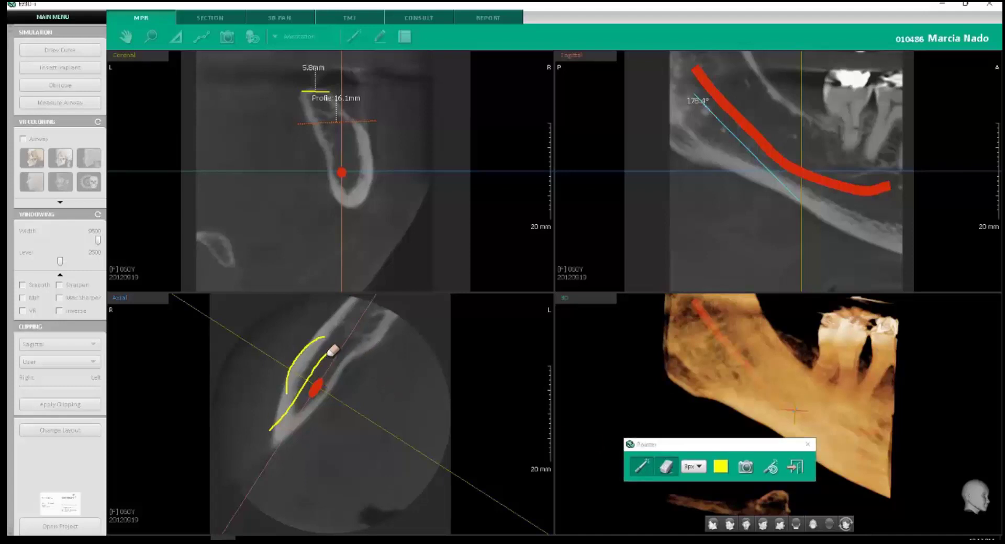
pyautogui.click(643, 466)
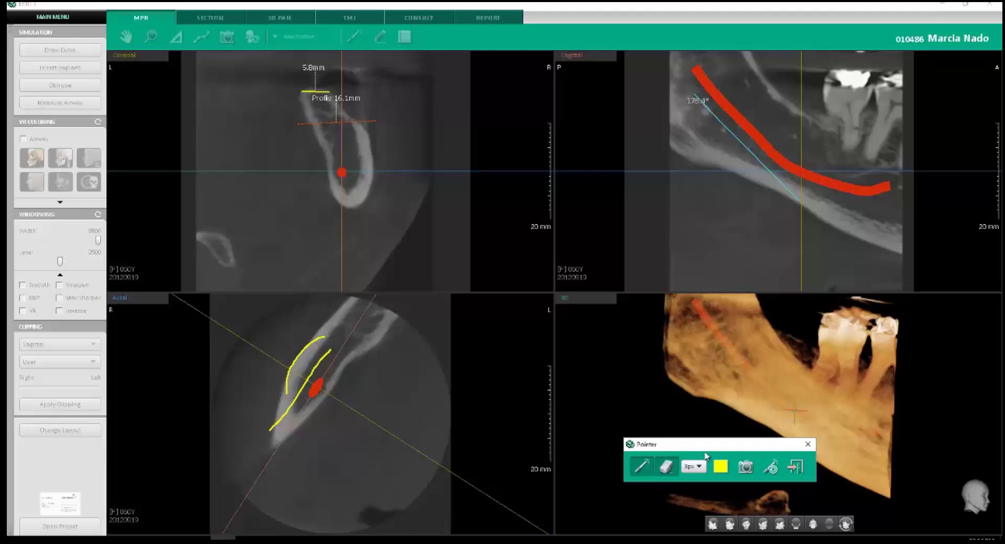
# Look at the pointer color choices without changing them, capture the marked-up view, and close the Pointer tool.
pyautogui.click(720, 467)
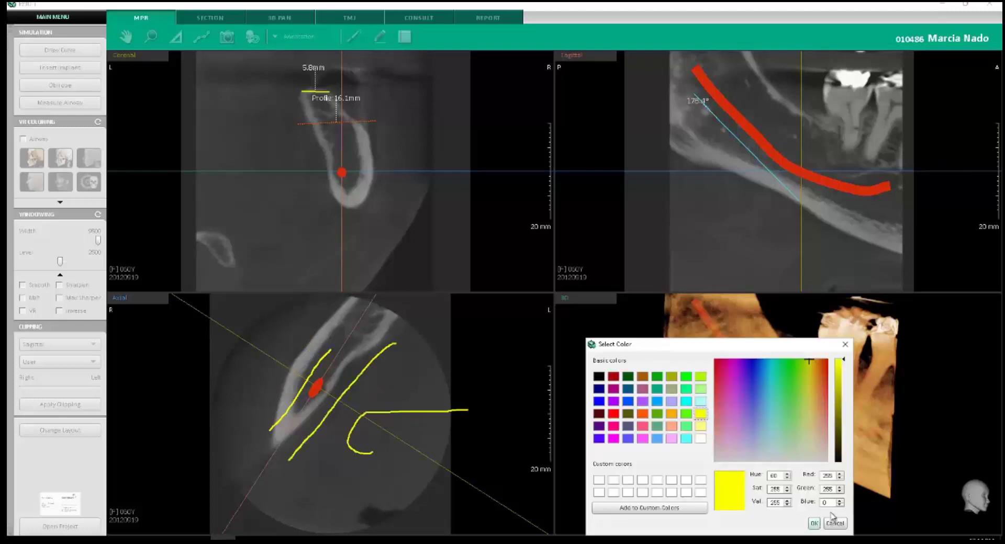
pyautogui.click(831, 529)
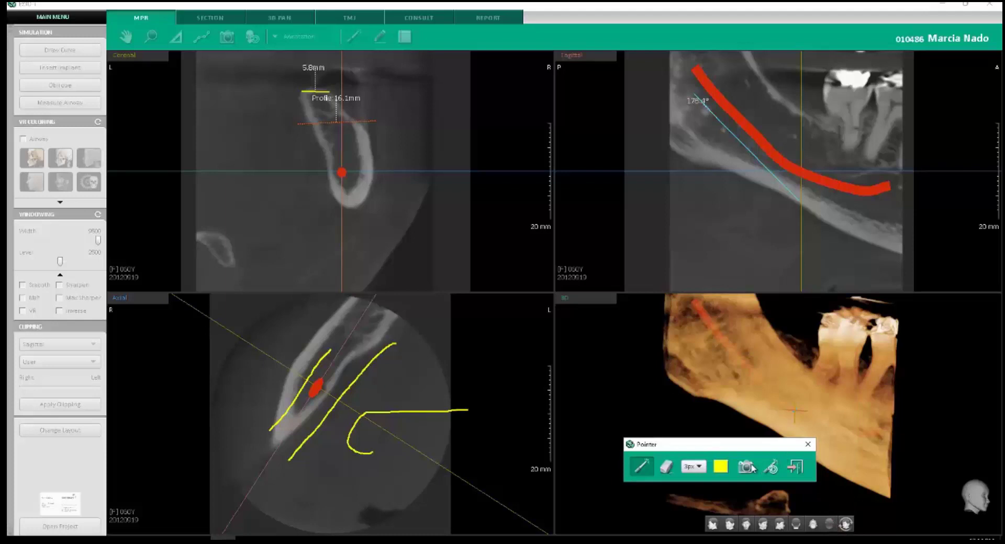
pyautogui.click(745, 467)
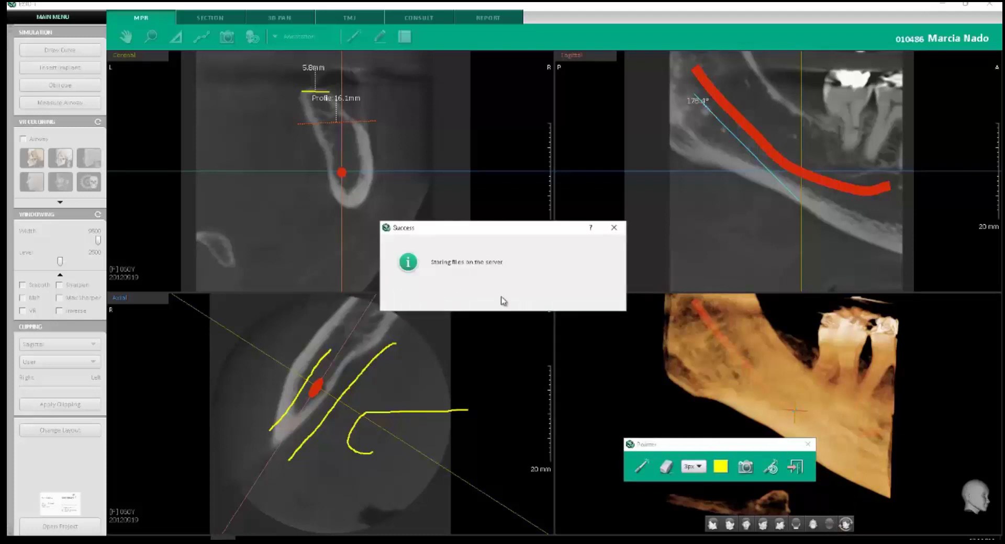
pyautogui.click(809, 446)
# Reopen the Annotation settings, review the memo font, background and text color options, and accept the settings.
pyautogui.click(33, 20)
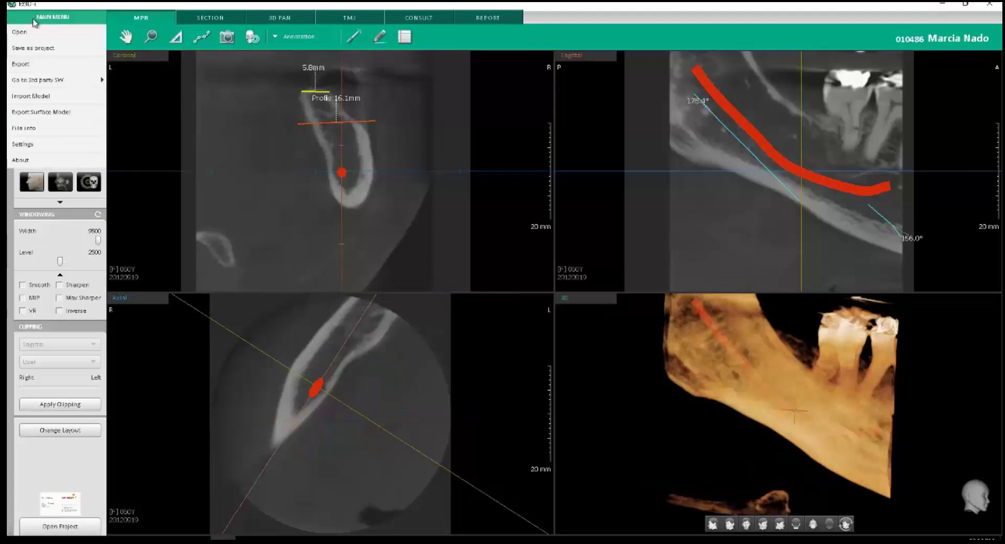
pyautogui.click(30, 147)
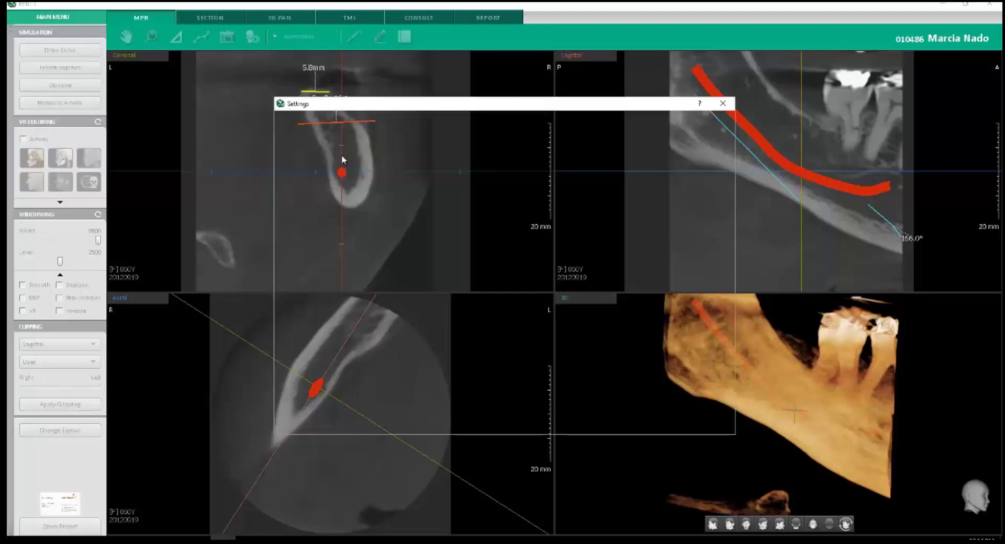
pyautogui.click(328, 208)
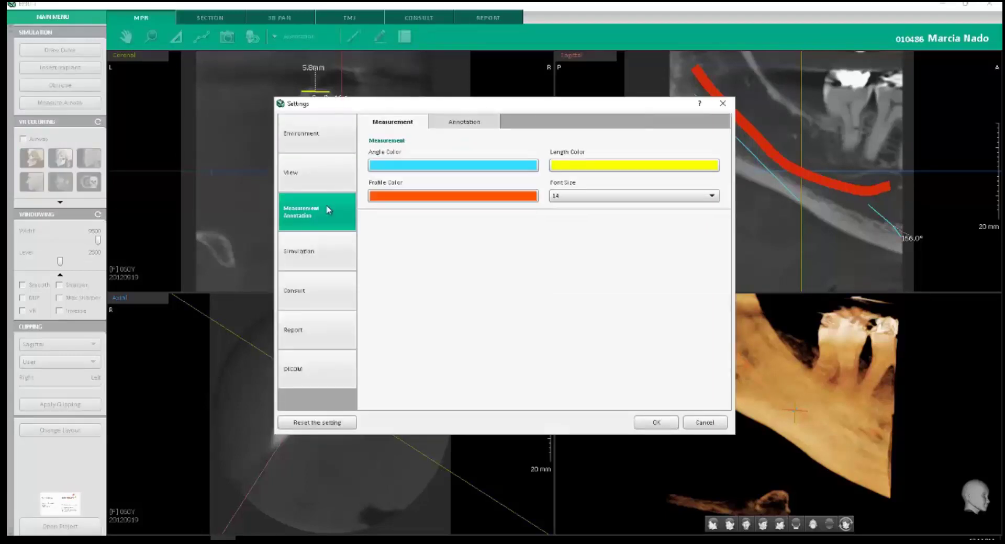
pyautogui.click(473, 124)
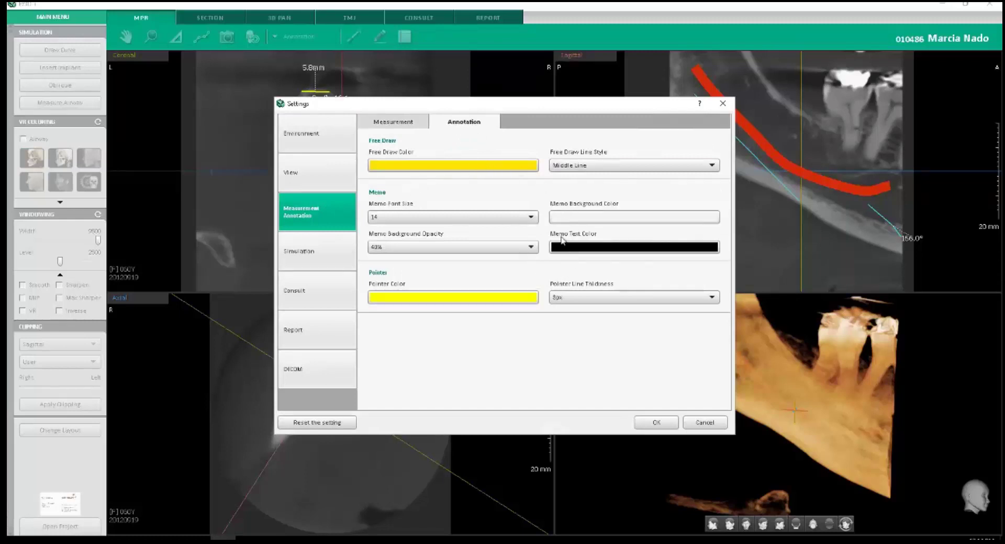
pyautogui.click(654, 423)
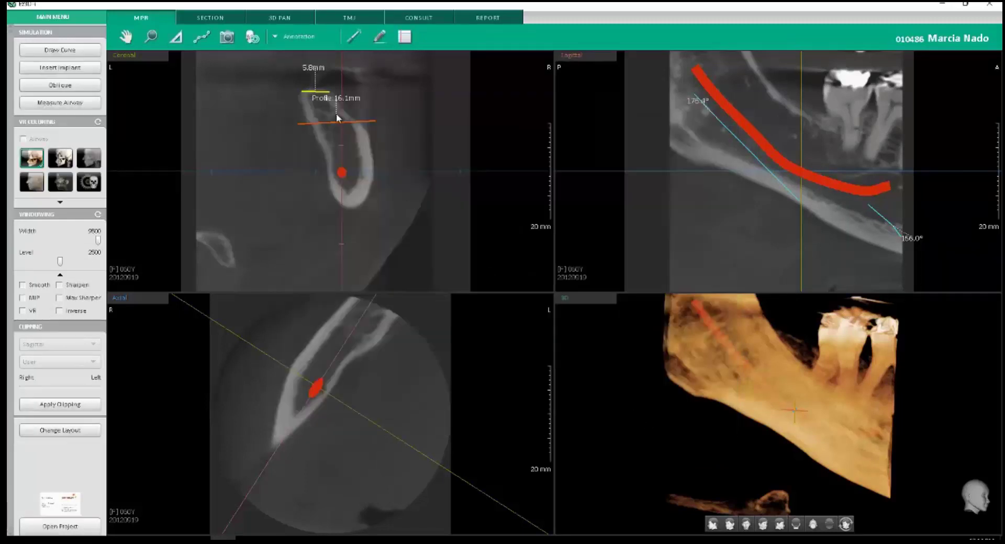
# Add a memo reading "text sample" beside the mandible in the coronal view and move its label higher.
pyautogui.click(404, 38)
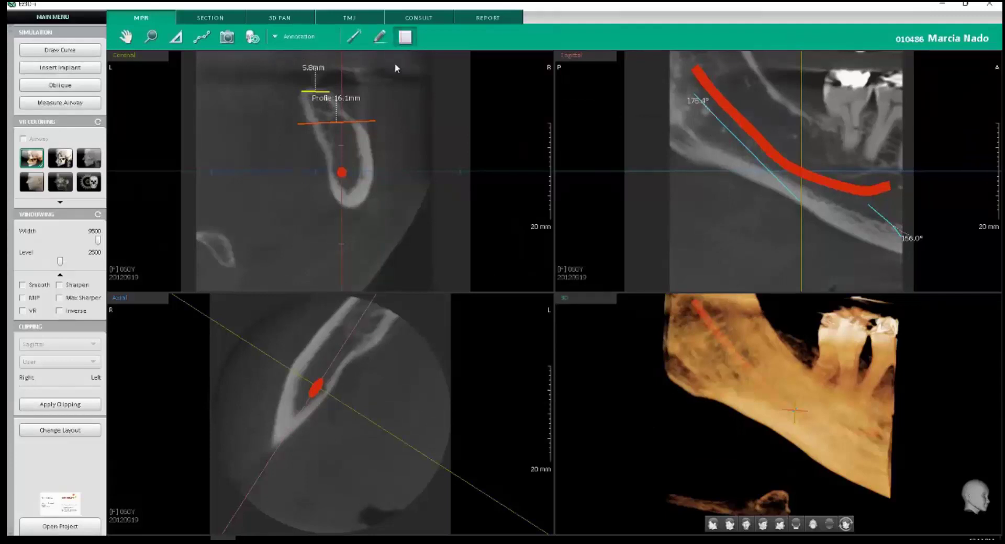
pyautogui.click(376, 136)
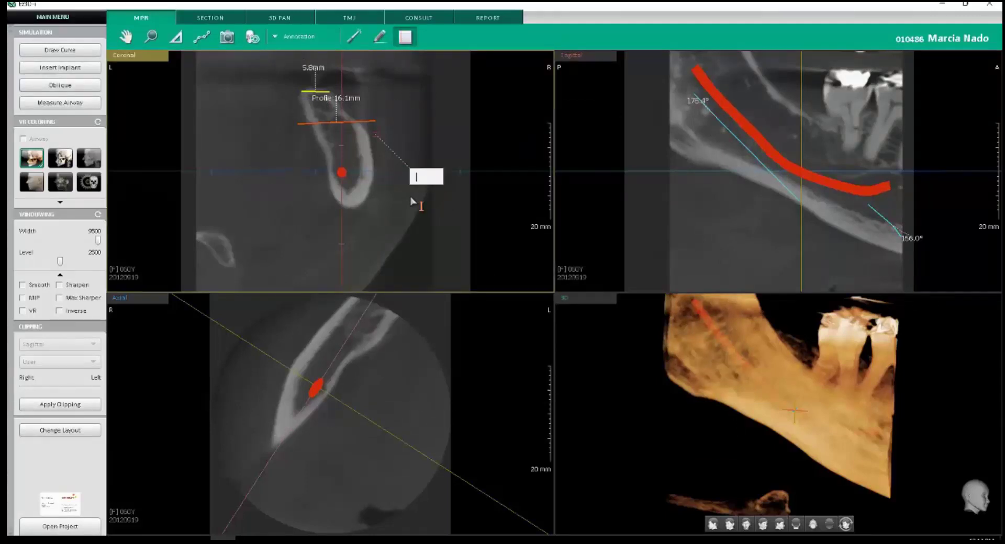
pyautogui.write('text sample')
pyautogui.click(394, 210)
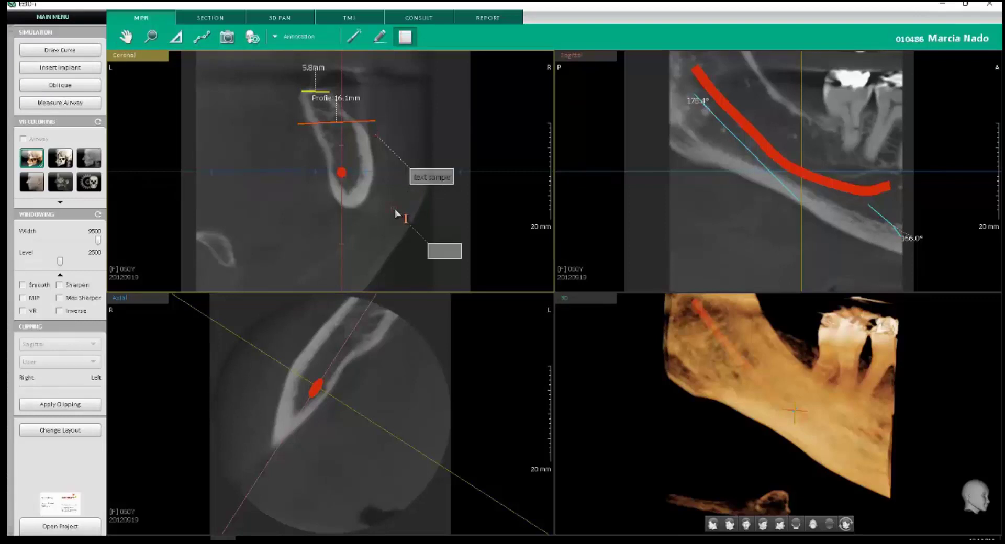
pyautogui.click(440, 184)
pyautogui.moveTo(443, 180); pyautogui.dragTo(460, 122)
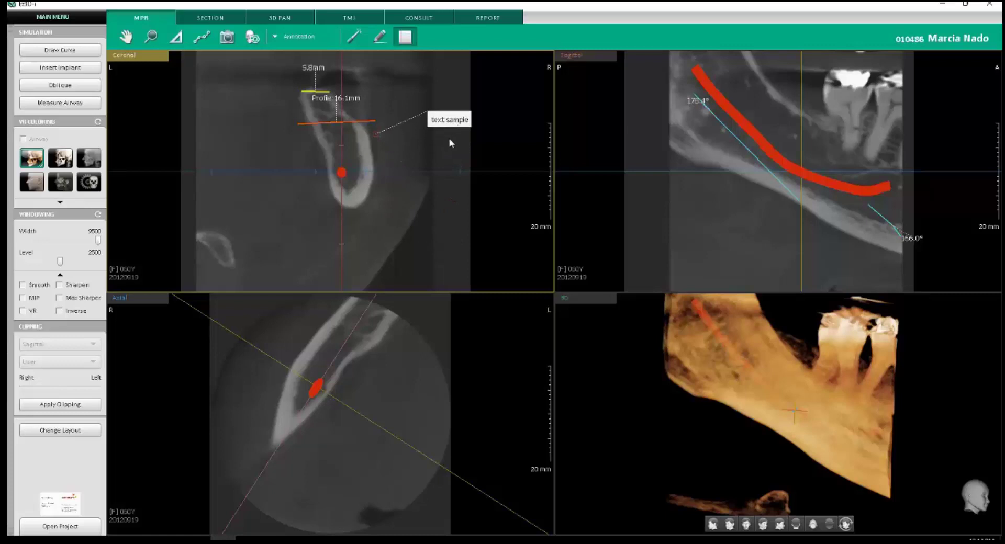
# Set the text color of the "text sample" memo to red in its properties and apply the change.
pyautogui.rightClick(453, 123)
pyautogui.click(465, 128)
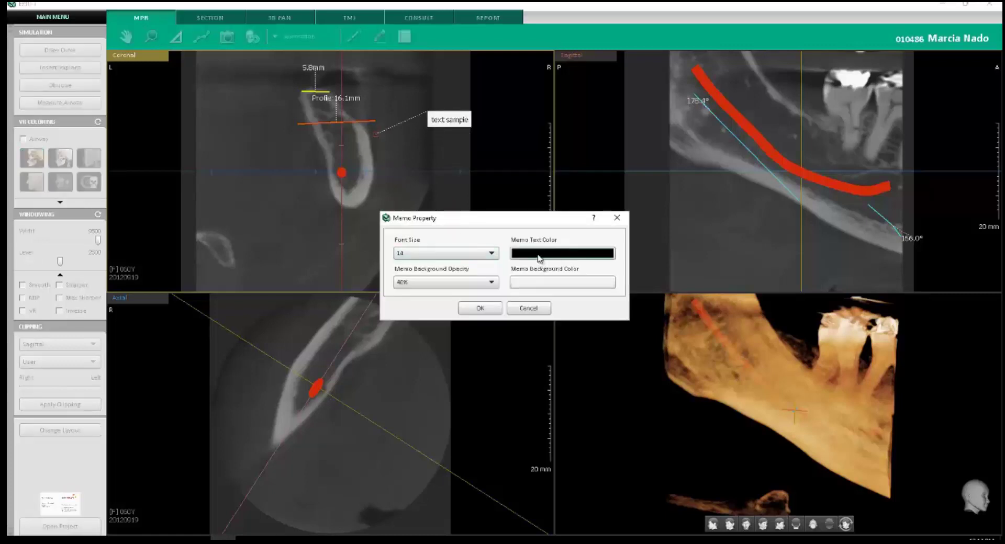
pyautogui.click(541, 255)
pyautogui.click(399, 244)
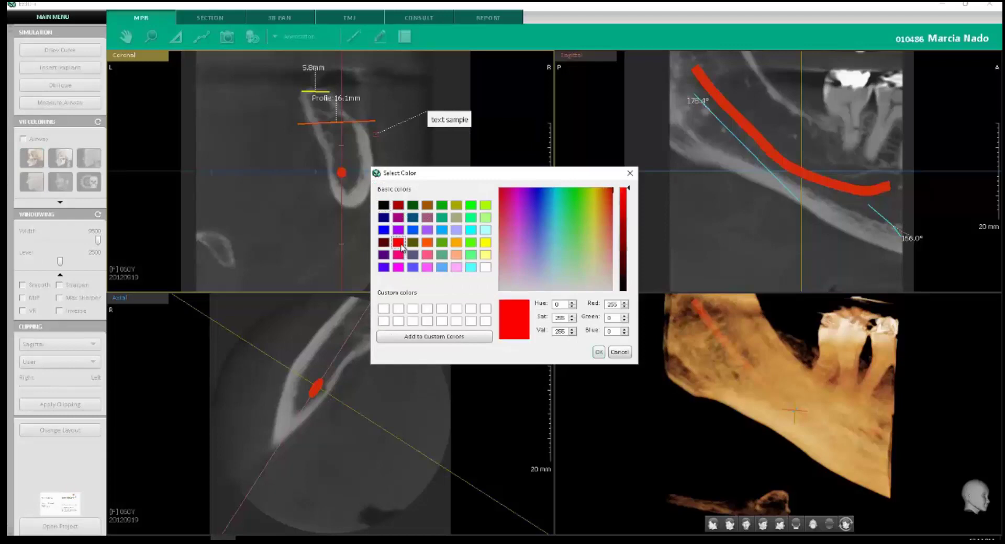
pyautogui.click(599, 352)
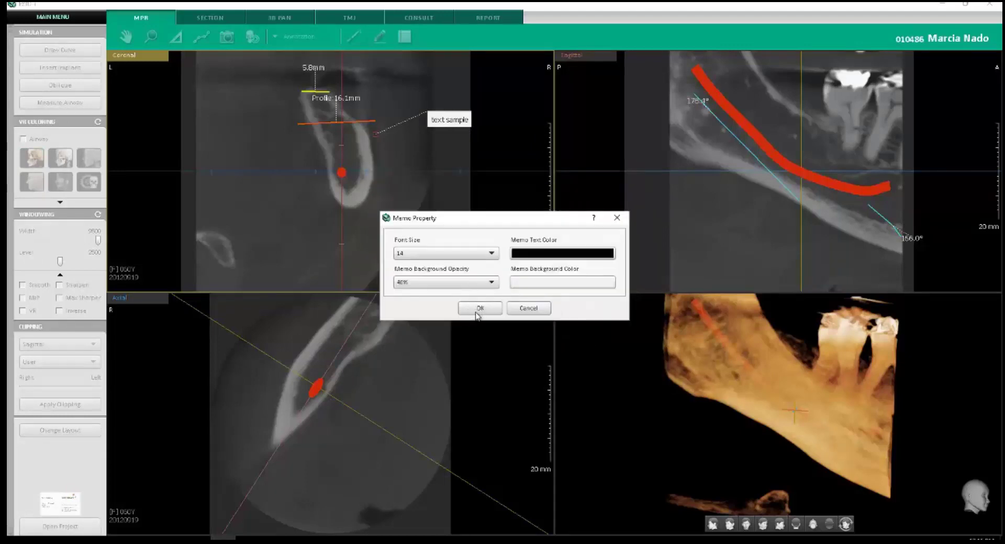
pyautogui.click(536, 255)
pyautogui.click(597, 353)
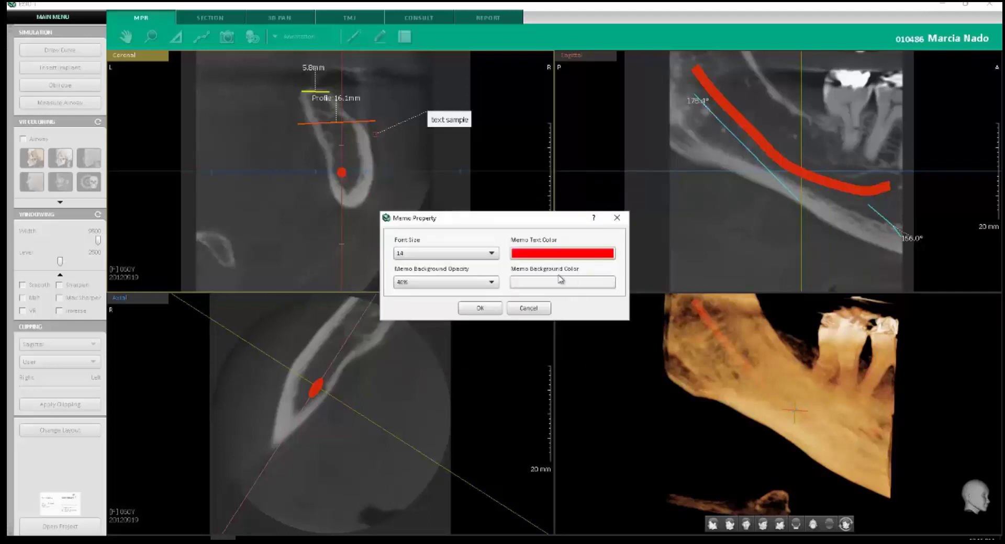
pyautogui.click(474, 308)
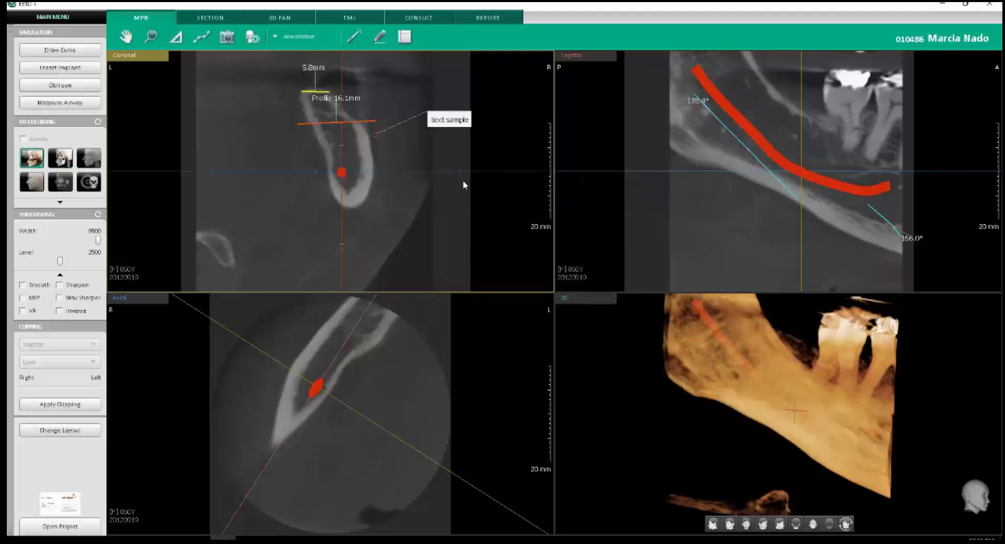
# Set the background color of the "text sample" memo to light yellow, apply it, and move the label lower.
pyautogui.rightClick(442, 121)
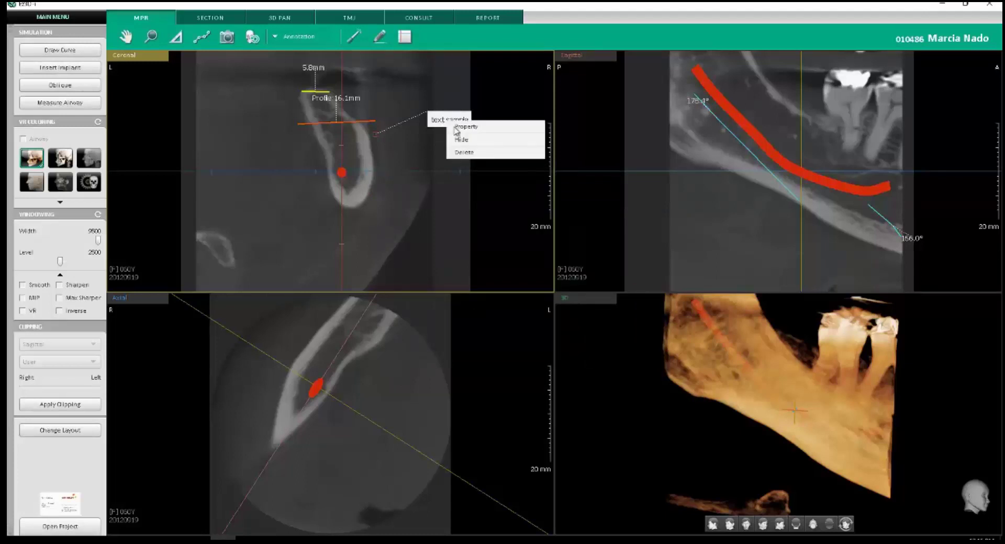
pyautogui.click(453, 129)
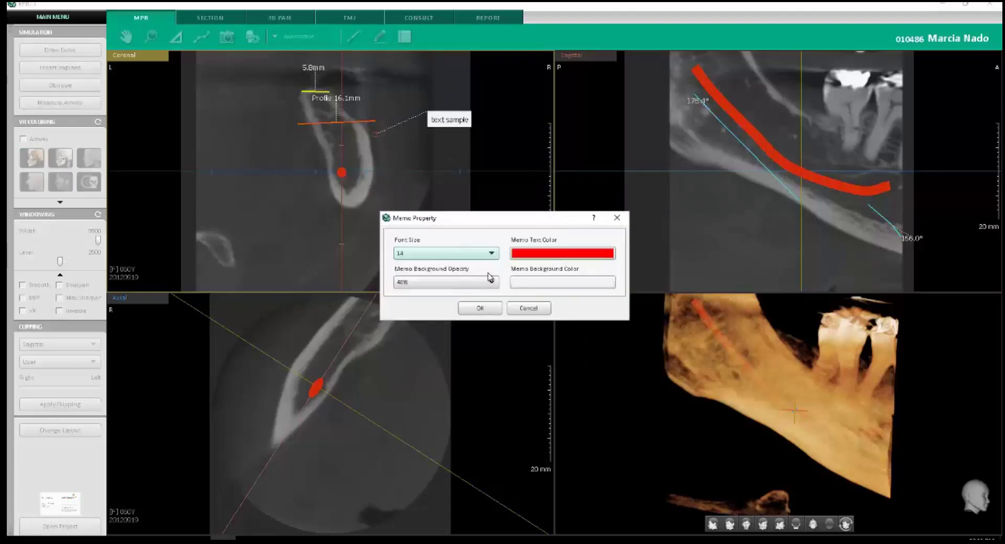
pyautogui.click(529, 283)
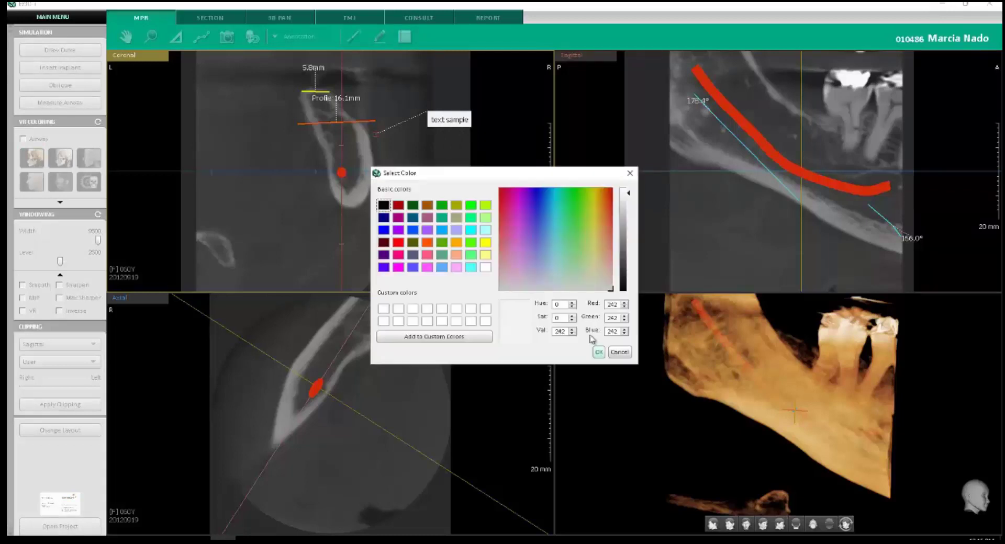
pyautogui.click(485, 243)
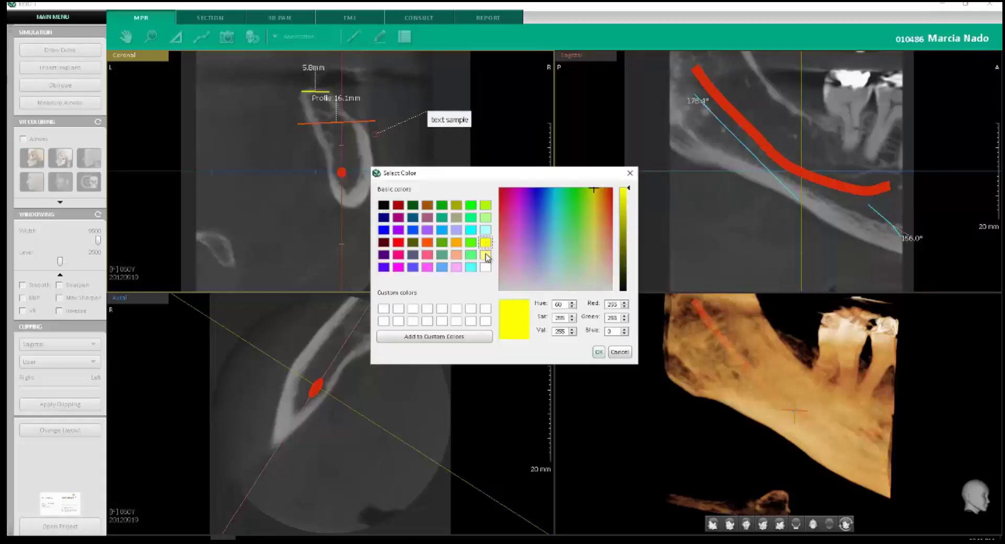
pyautogui.click(485, 255)
pyautogui.click(597, 352)
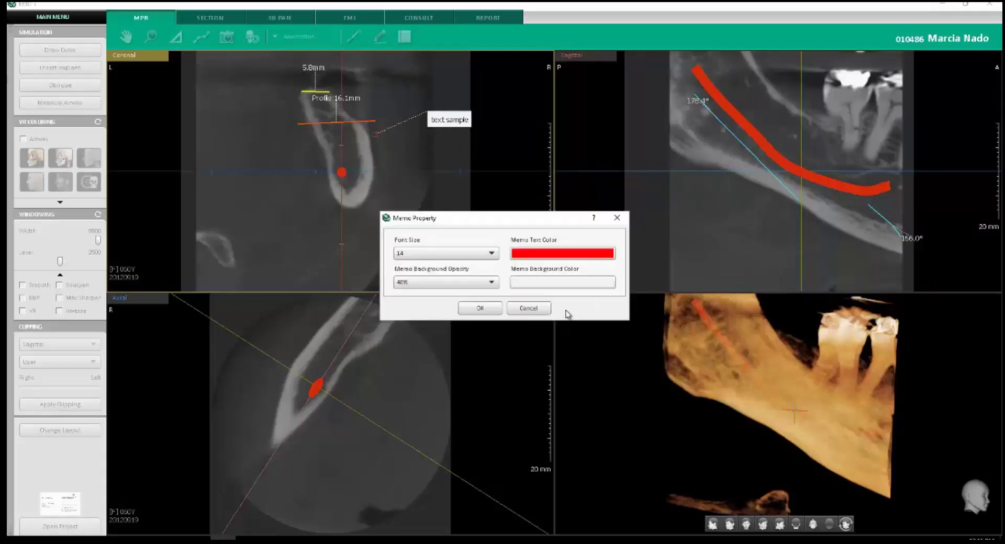
pyautogui.click(562, 283)
pyautogui.click(599, 352)
pyautogui.click(480, 309)
pyautogui.moveTo(456, 129); pyautogui.dragTo(439, 153)
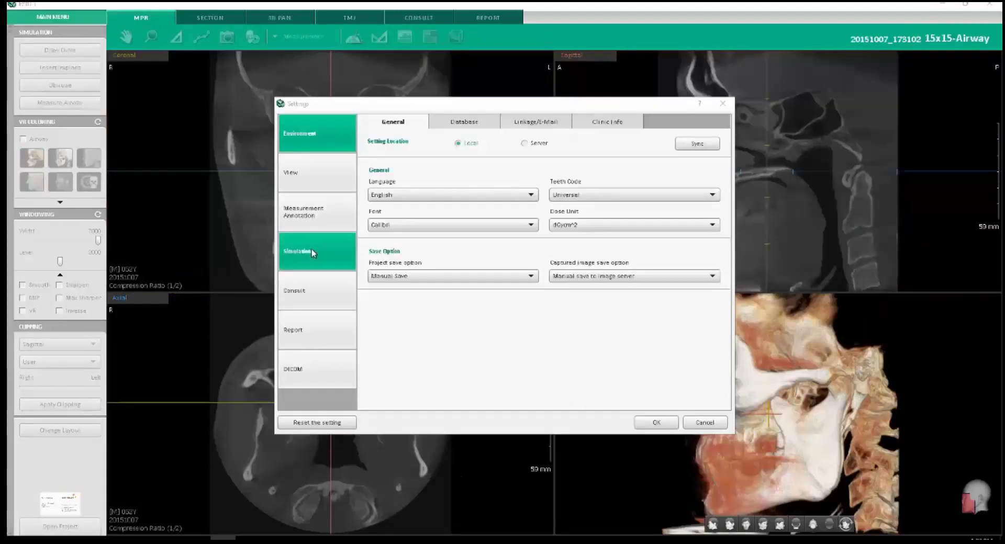
# Open the Simulation settings, choose Auto as the implant insert option, and accept the settings.
pyautogui.click(313, 253)
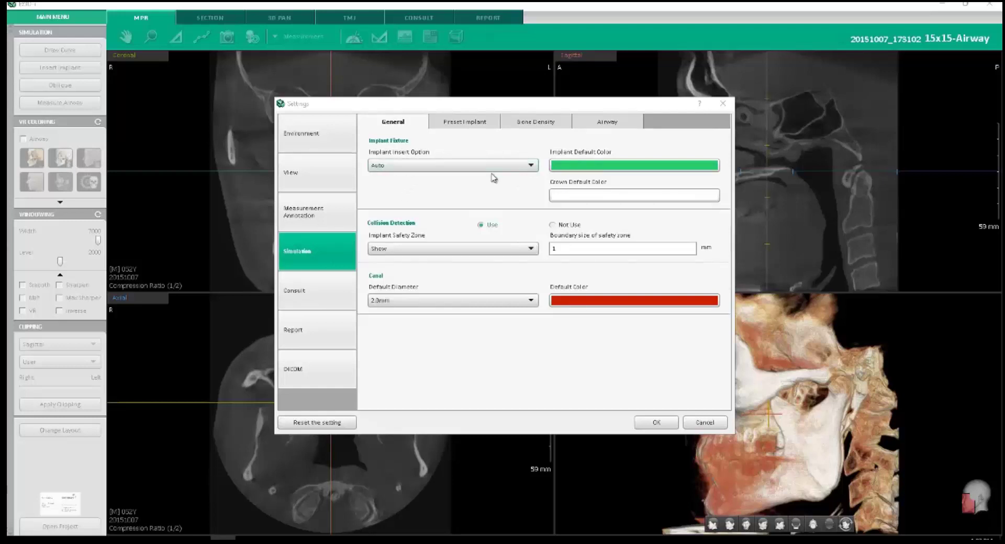
pyautogui.click(428, 169)
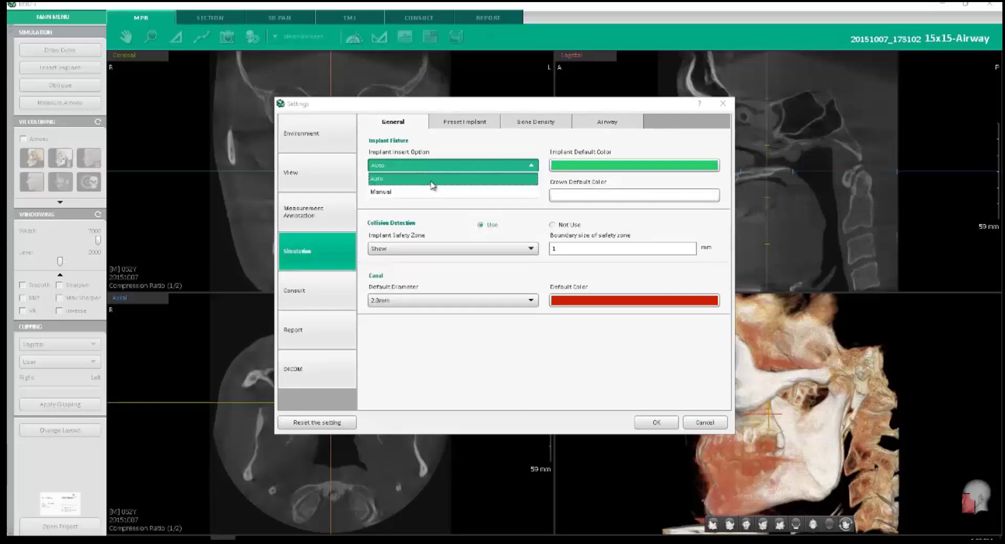
pyautogui.click(430, 181)
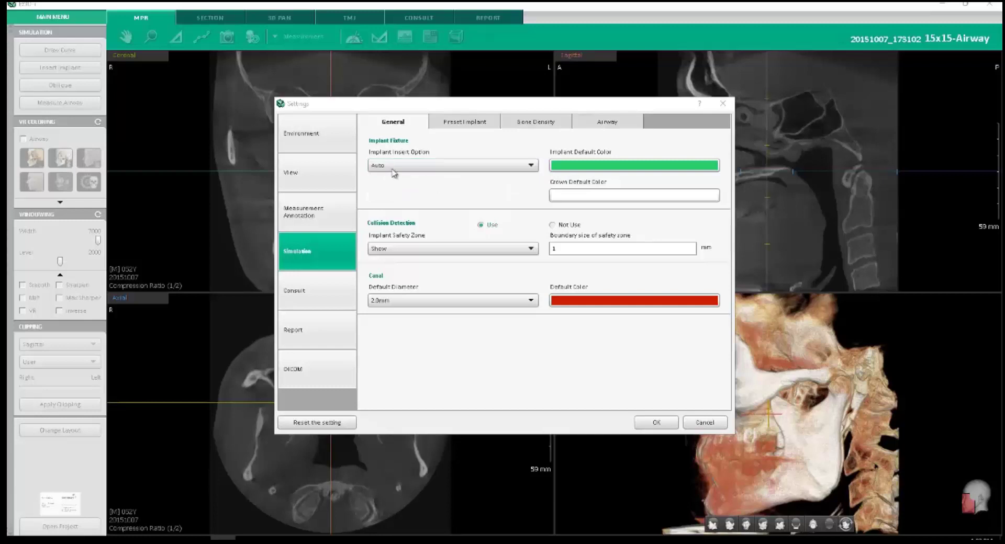
pyautogui.click(651, 422)
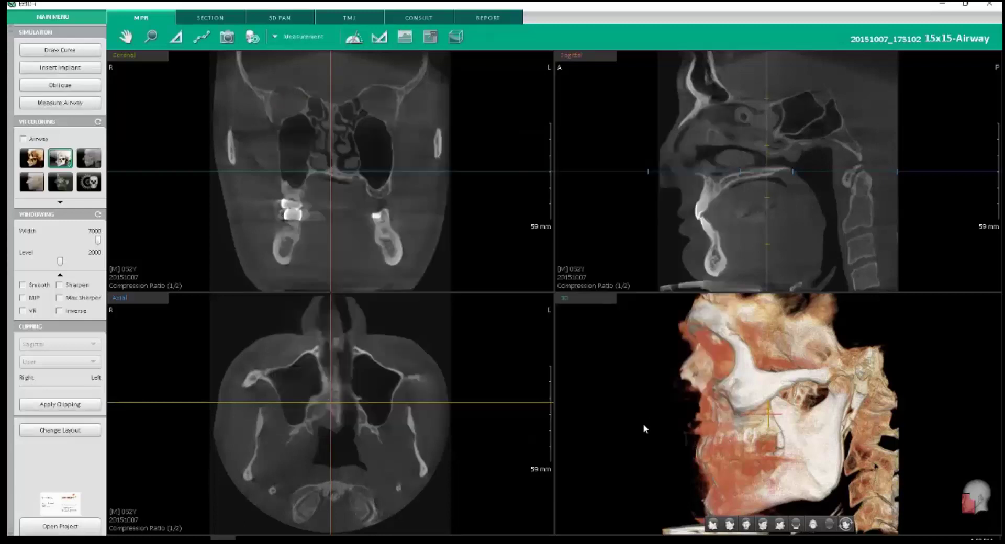
# Start inserting an implant and review the color choices for the implant, keeping green.
pyautogui.click(67, 68)
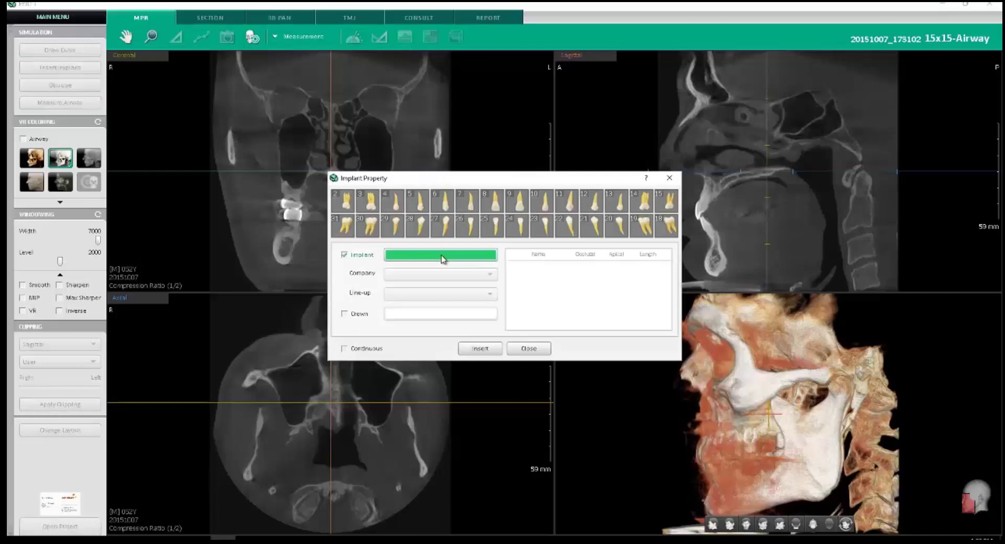
pyautogui.click(441, 257)
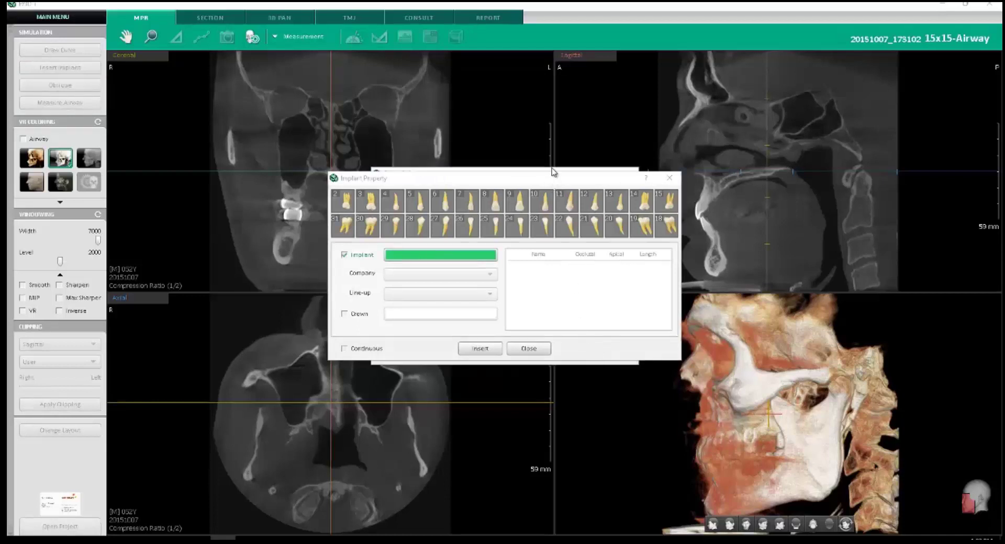
pyautogui.moveTo(553, 172); pyautogui.dragTo(884, 166)
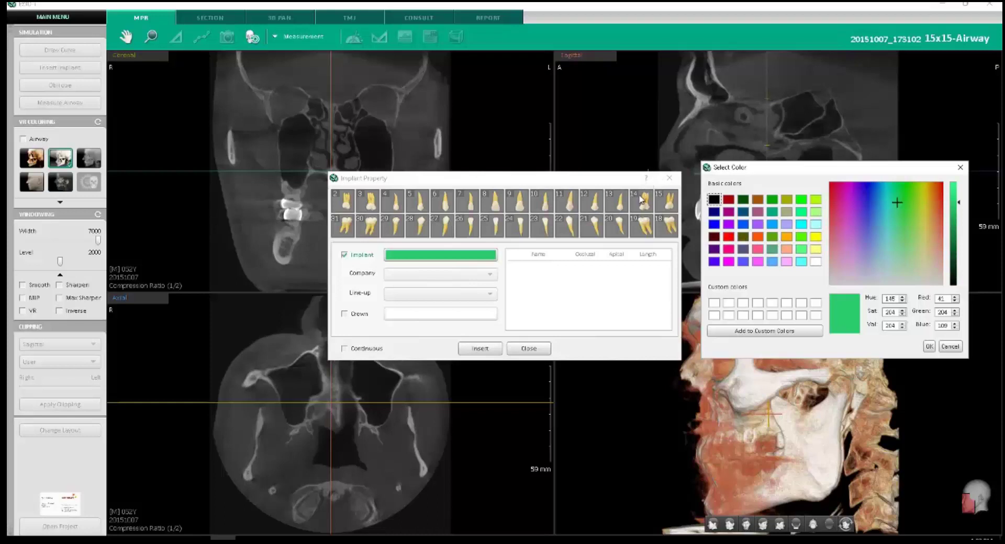
pyautogui.click(929, 347)
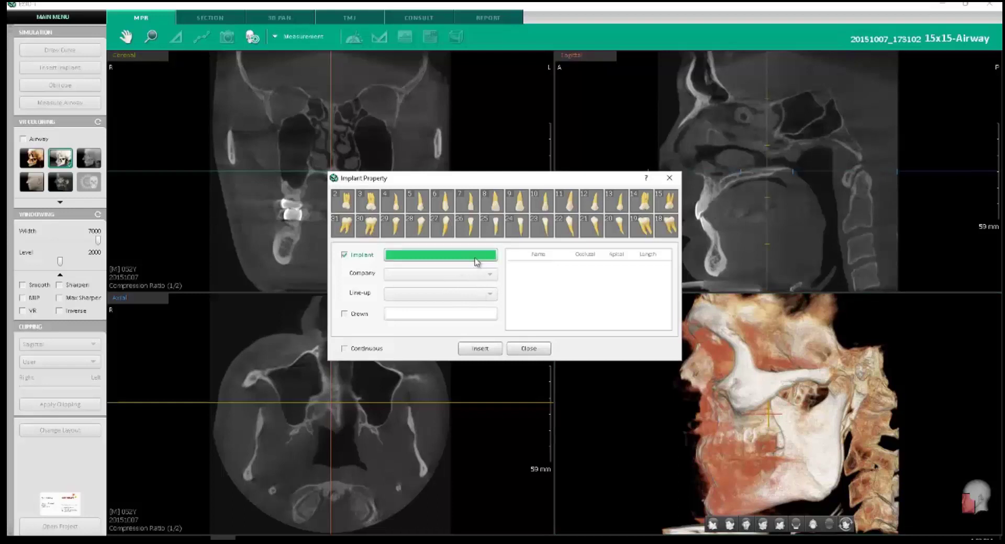
# Insert the preset BioHorizons implant for tooth 14 with automatic placement, and delete it in the coronal view.
pyautogui.click(645, 206)
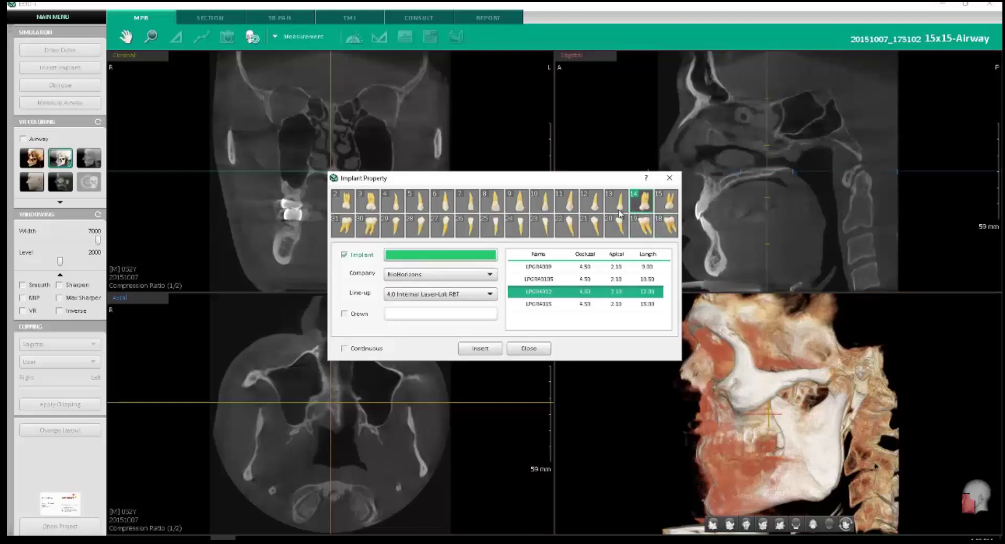
pyautogui.click(477, 352)
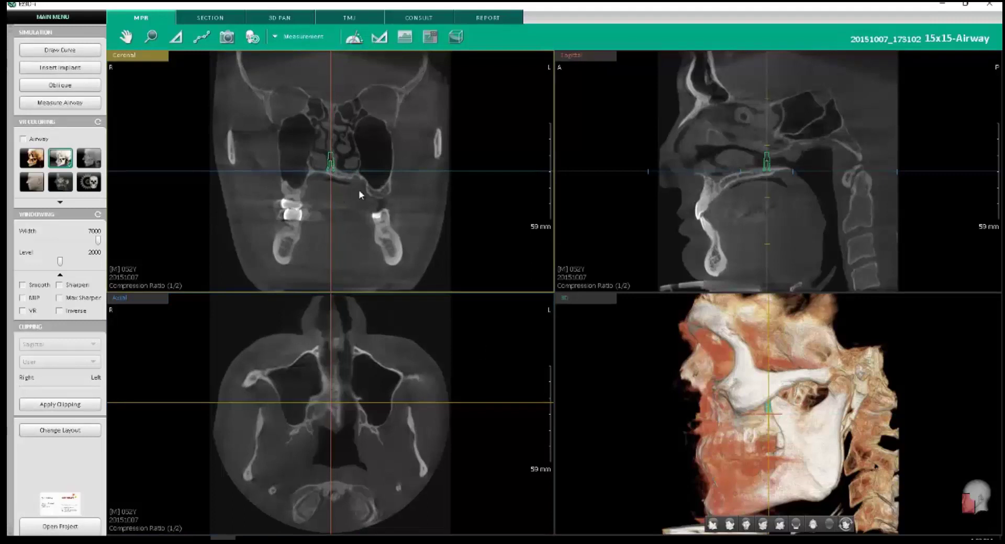
pyautogui.rightClick(334, 167)
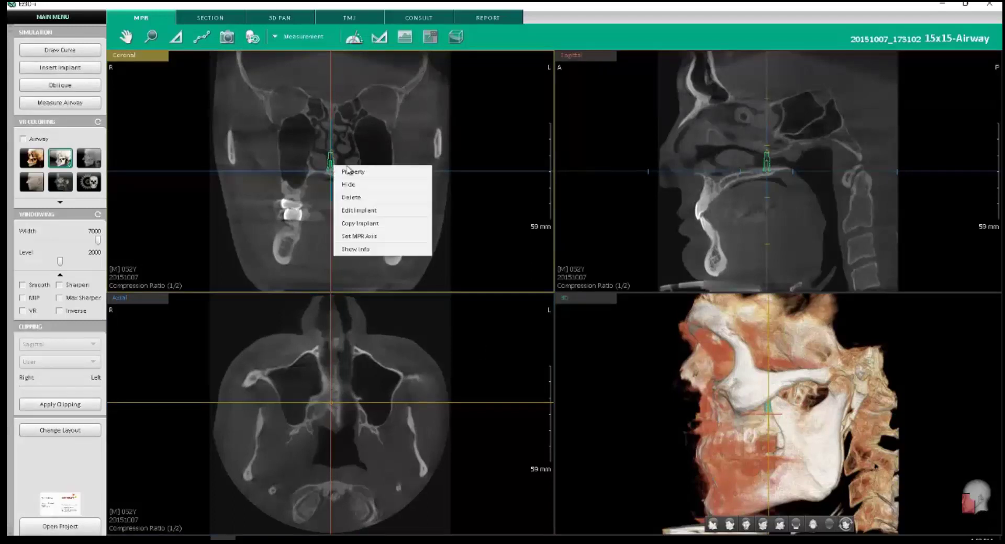
pyautogui.click(354, 197)
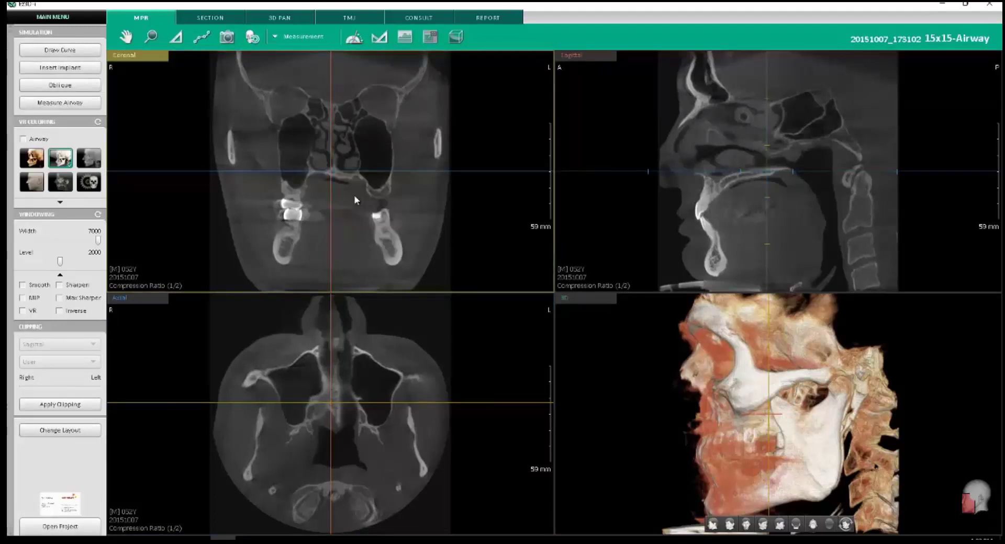
# Set the implant insert option to Manual in the Simulation settings and accept the change.
pyautogui.click(53, 16)
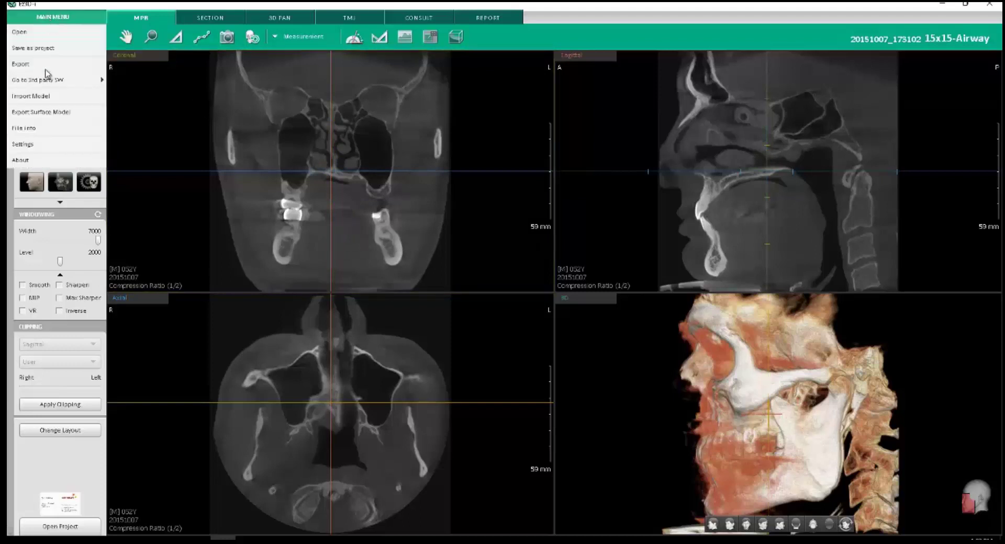
pyautogui.click(54, 149)
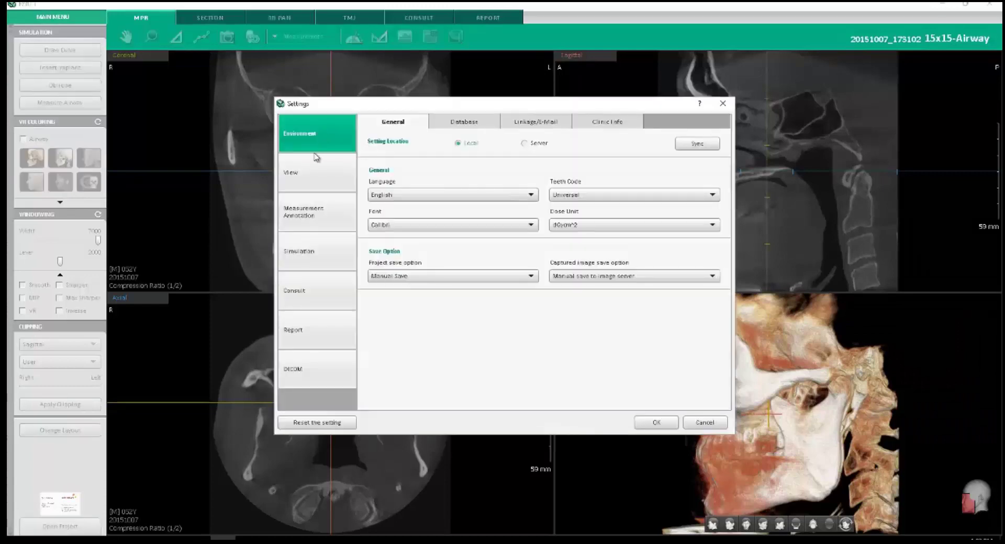
pyautogui.click(318, 251)
pyautogui.click(417, 164)
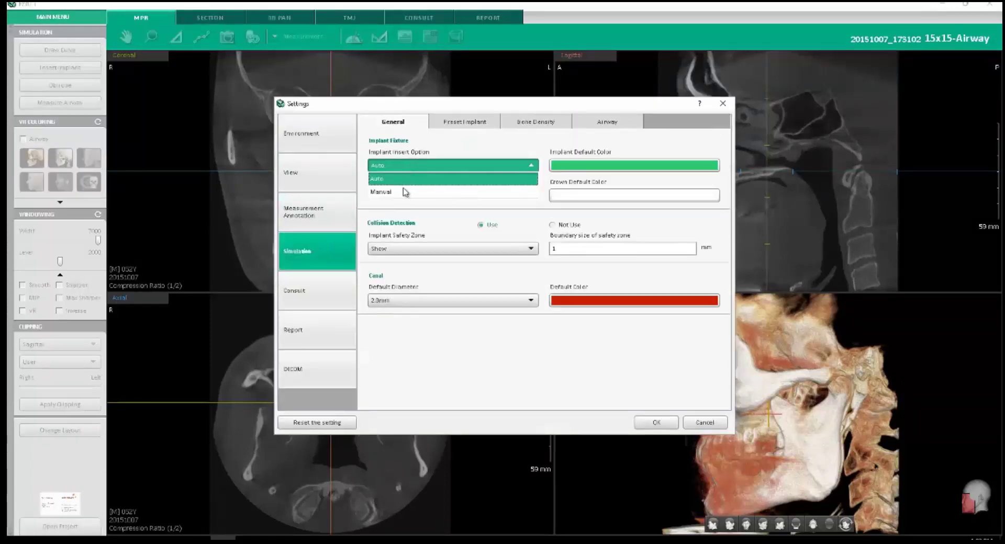
pyautogui.click(407, 193)
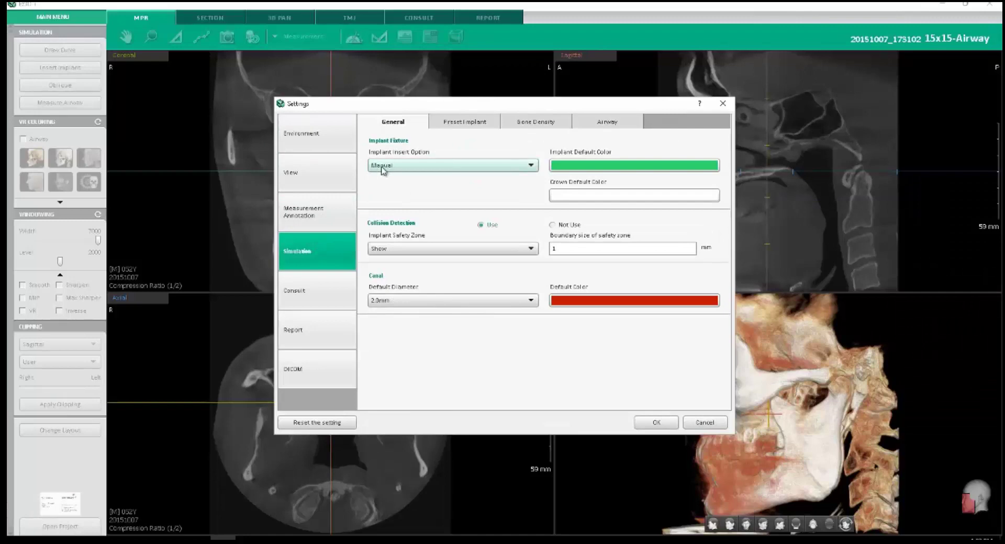
pyautogui.click(652, 423)
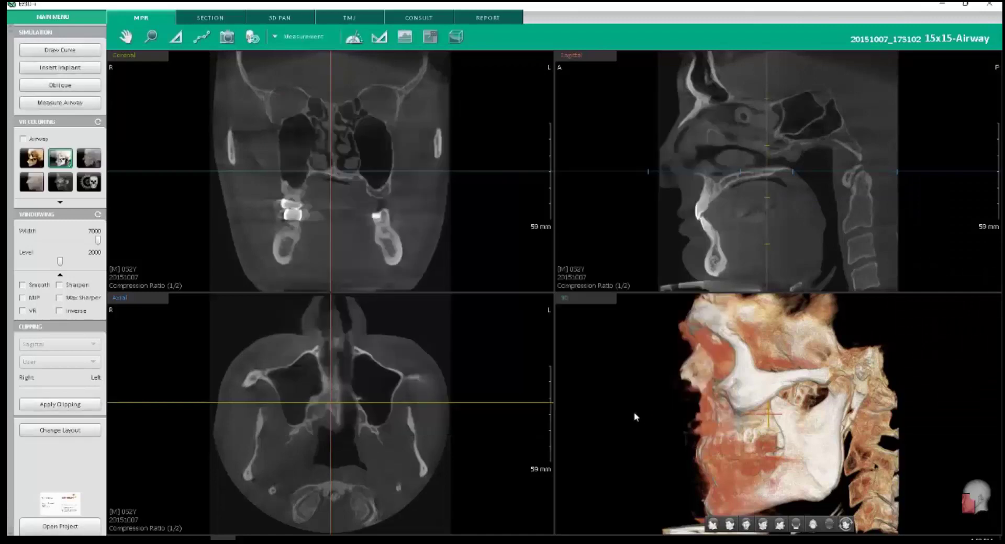
# Place the preset BioHorizons implant for tooth 13 manually in the coronal view and move it lower toward the mandible.
pyautogui.click(66, 70)
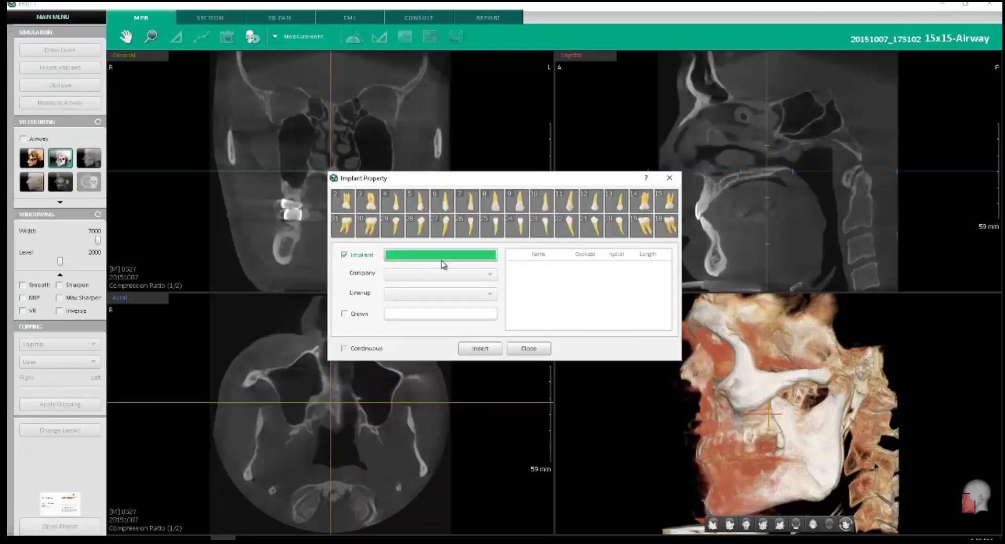
pyautogui.click(617, 202)
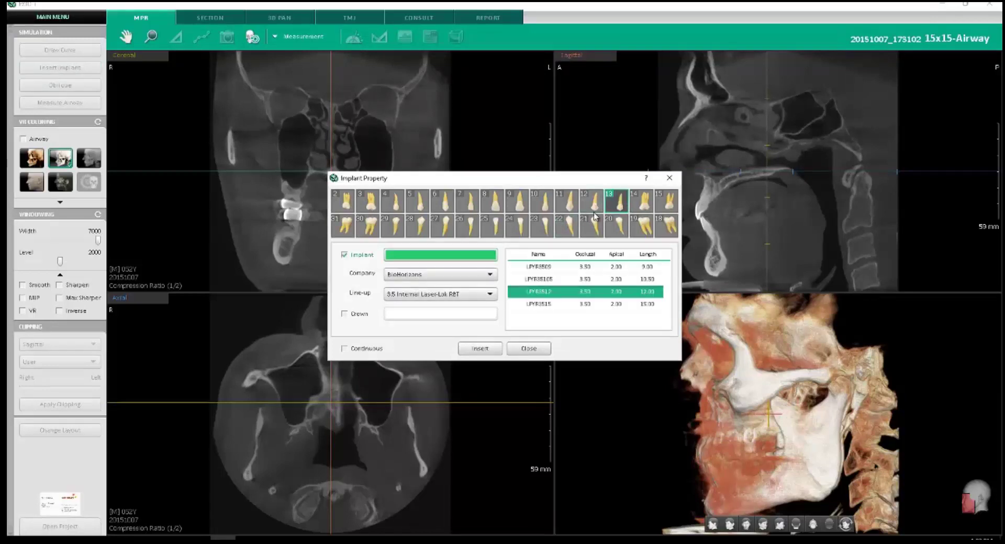
pyautogui.click(480, 349)
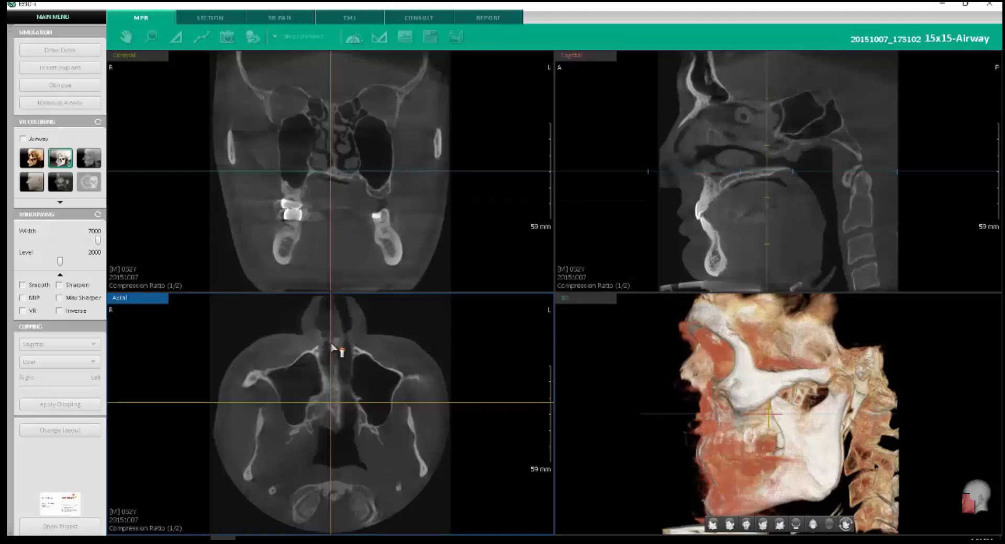
pyautogui.click(374, 191)
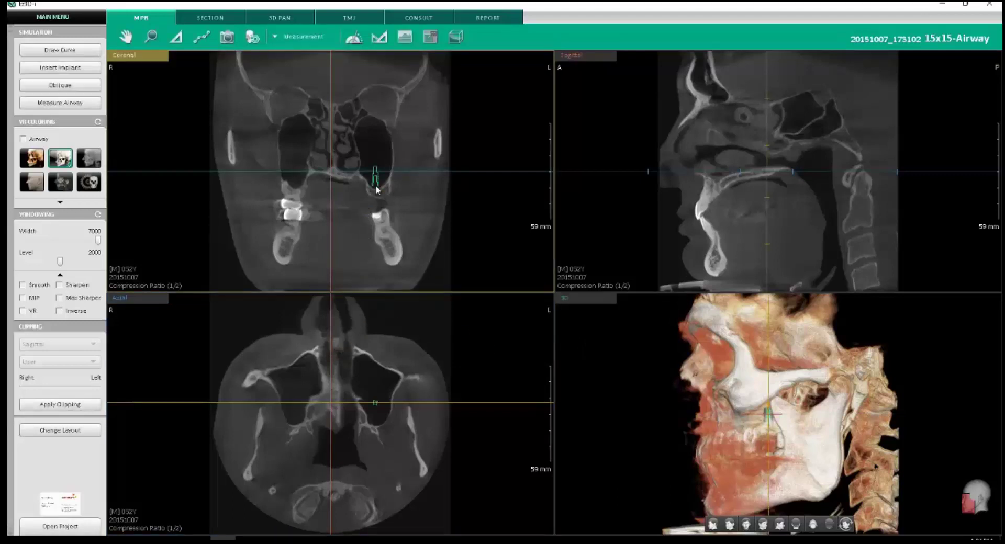
pyautogui.click(375, 178)
pyautogui.moveTo(377, 183); pyautogui.dragTo(381, 201)
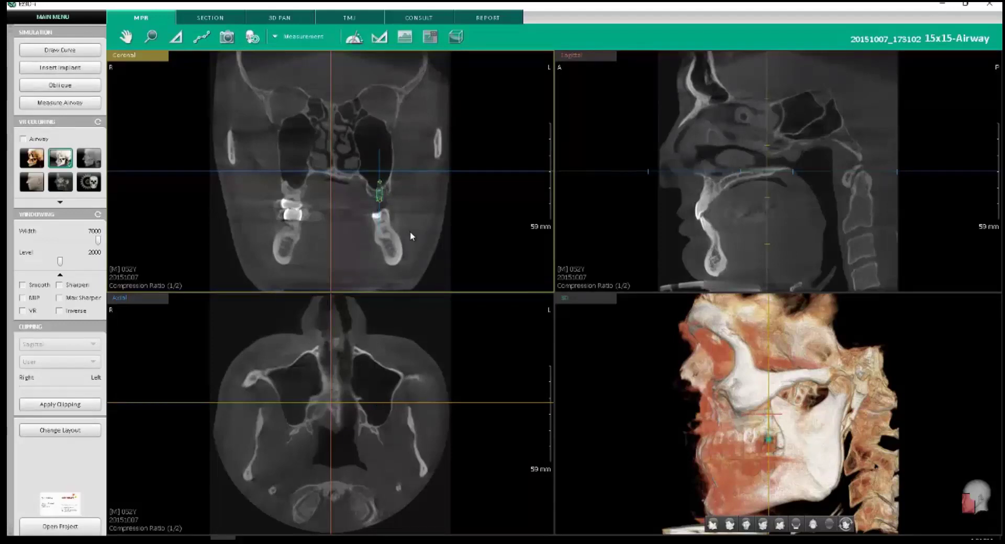
# Reopen the Simulation settings and review the implant default color choices without changing the color.
pyautogui.click(47, 18)
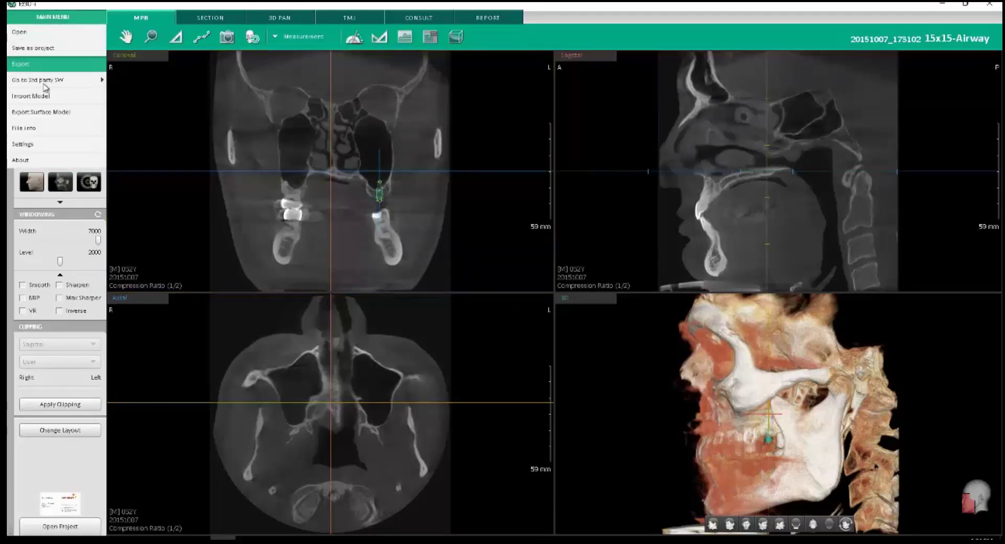
pyautogui.click(52, 142)
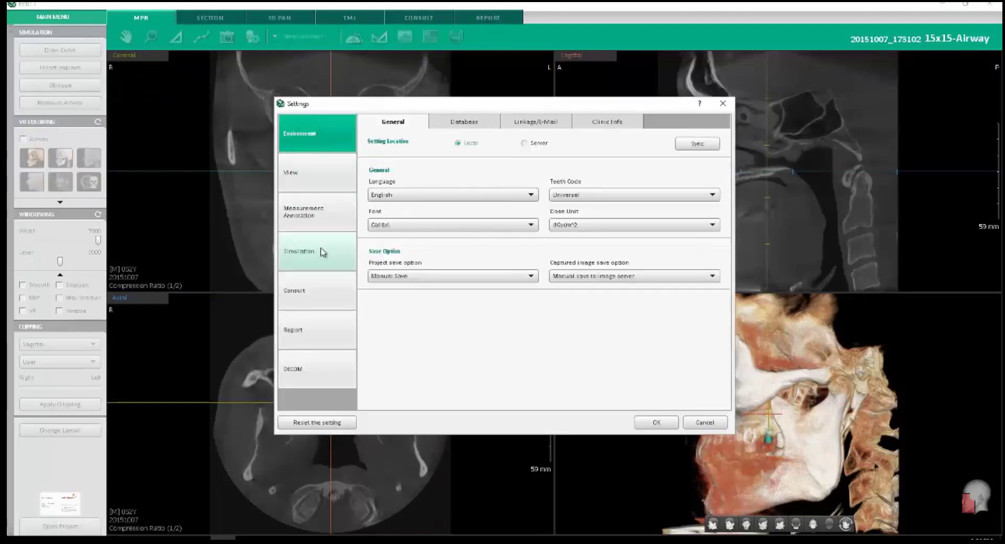
pyautogui.click(323, 253)
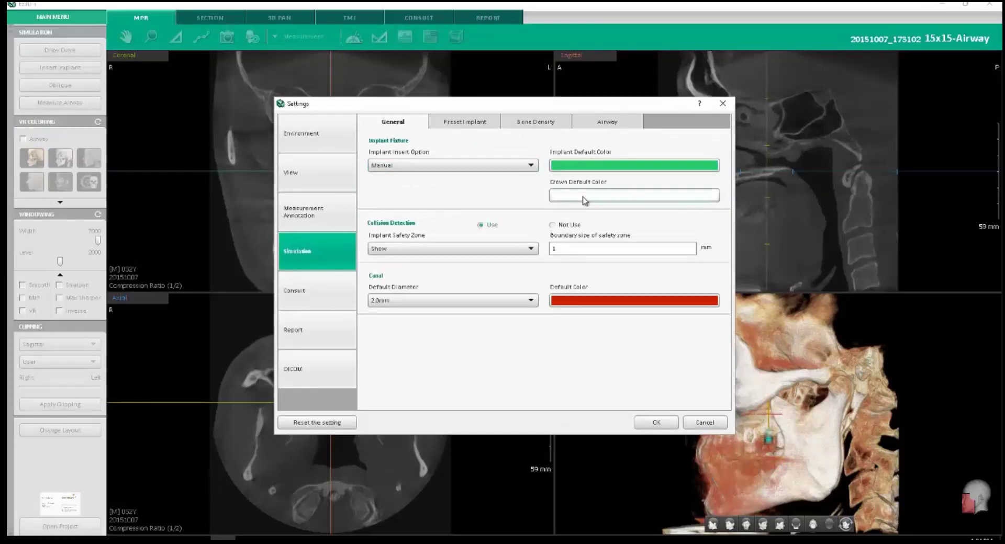
pyautogui.click(587, 170)
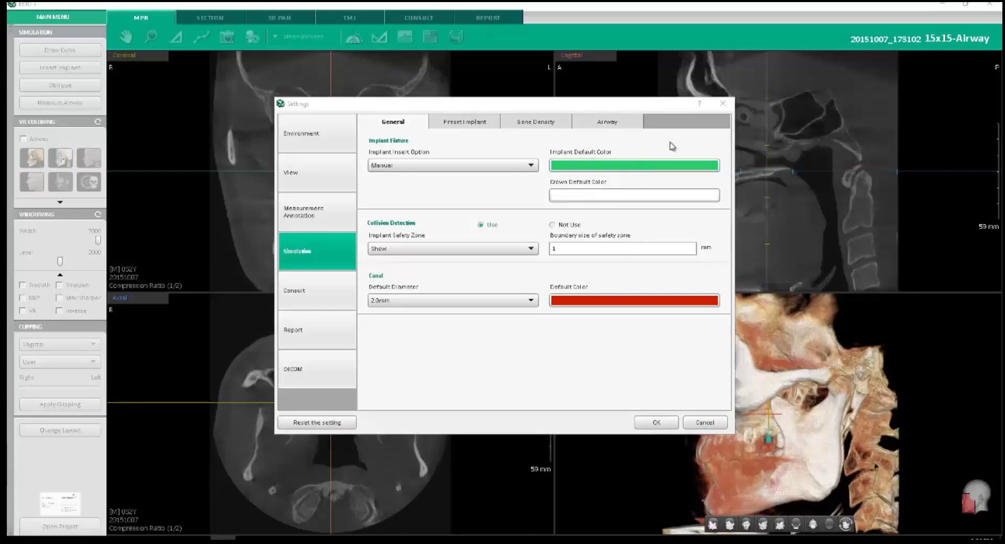
pyautogui.click(625, 353)
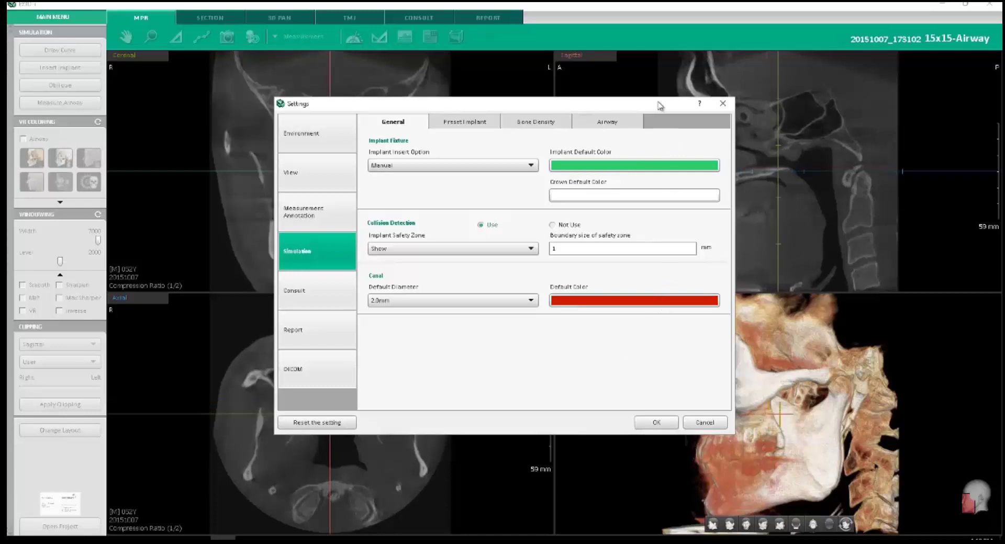
# Set the implant default color to orange in the Simulation settings, accept it, and check the color in the implant properties.
pyautogui.click(602, 166)
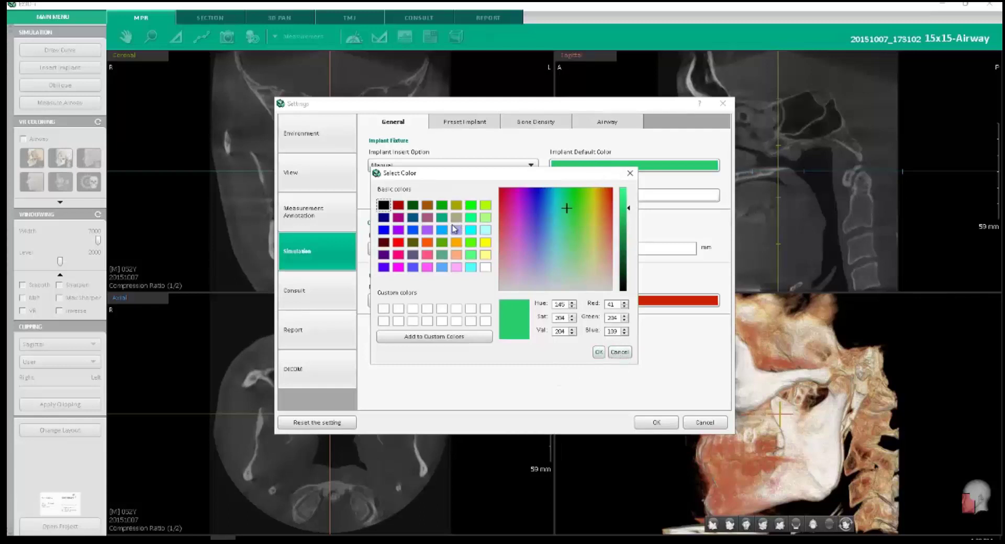
pyautogui.click(428, 244)
pyautogui.click(599, 352)
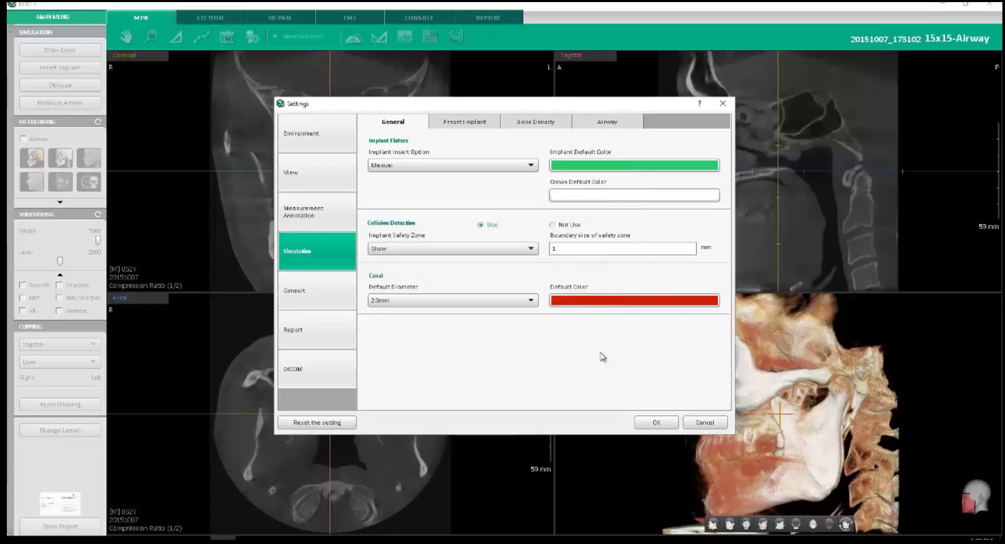
pyautogui.click(657, 423)
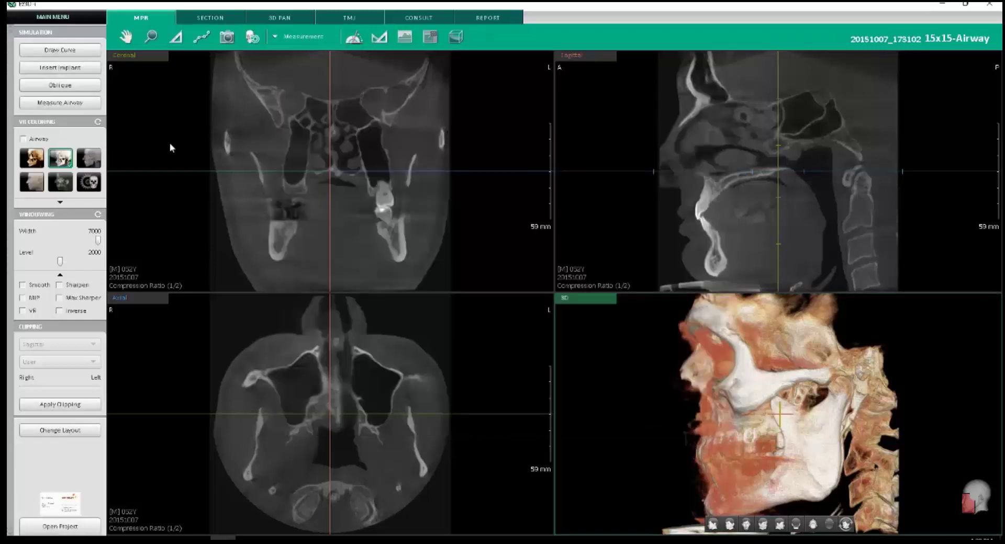
pyautogui.click(65, 68)
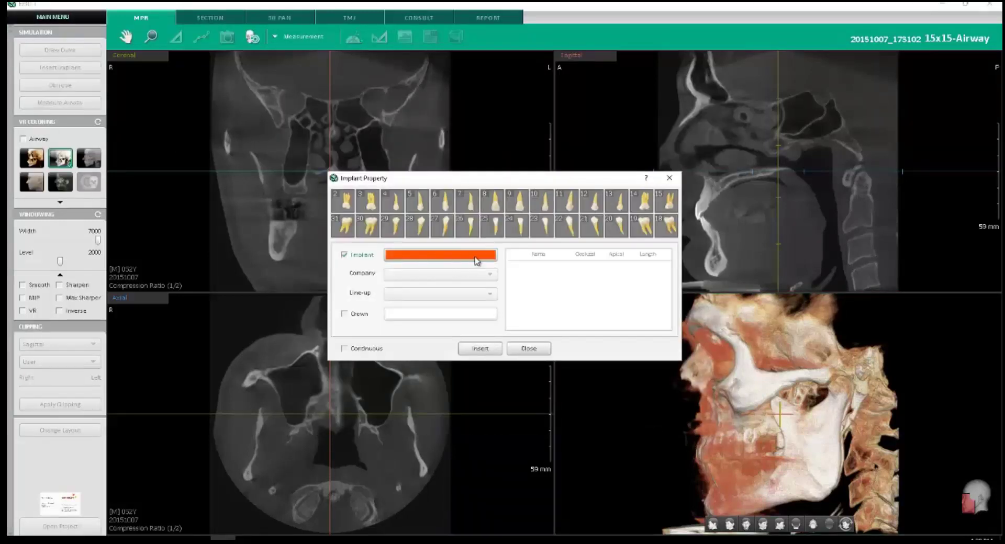
pyautogui.click(529, 349)
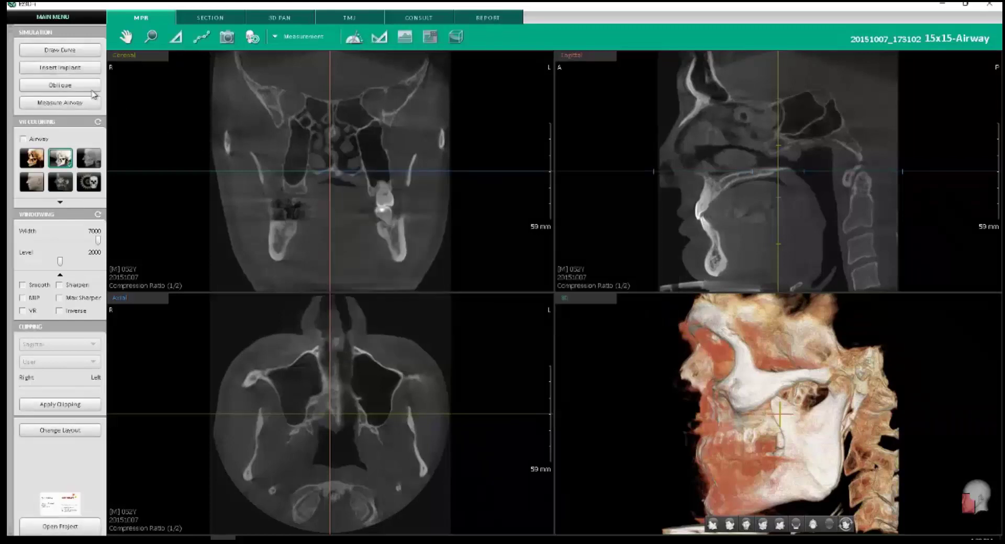
# Try light yellow as the crown default color in the Simulation settings, discard the choice, and close the settings.
pyautogui.click(47, 19)
pyautogui.click(61, 150)
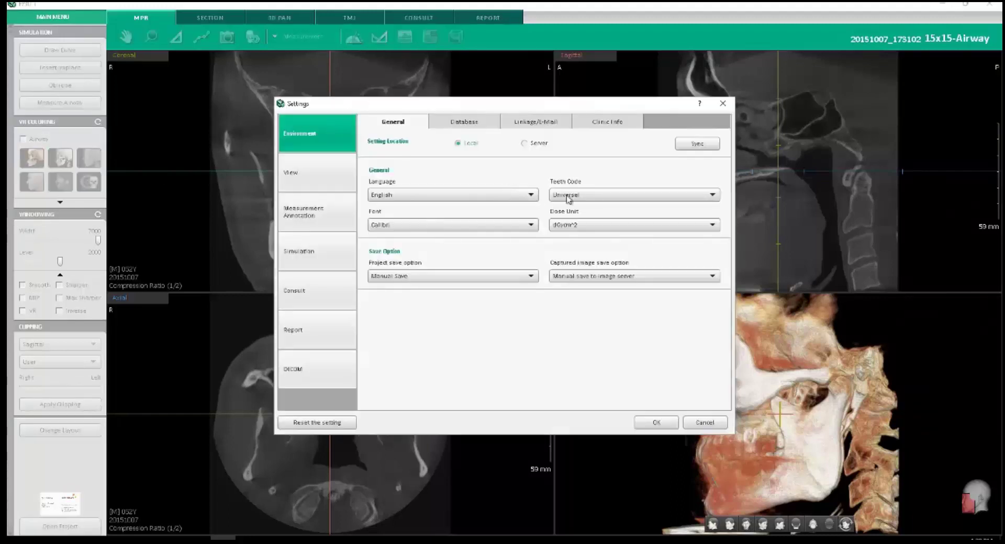
pyautogui.click(309, 251)
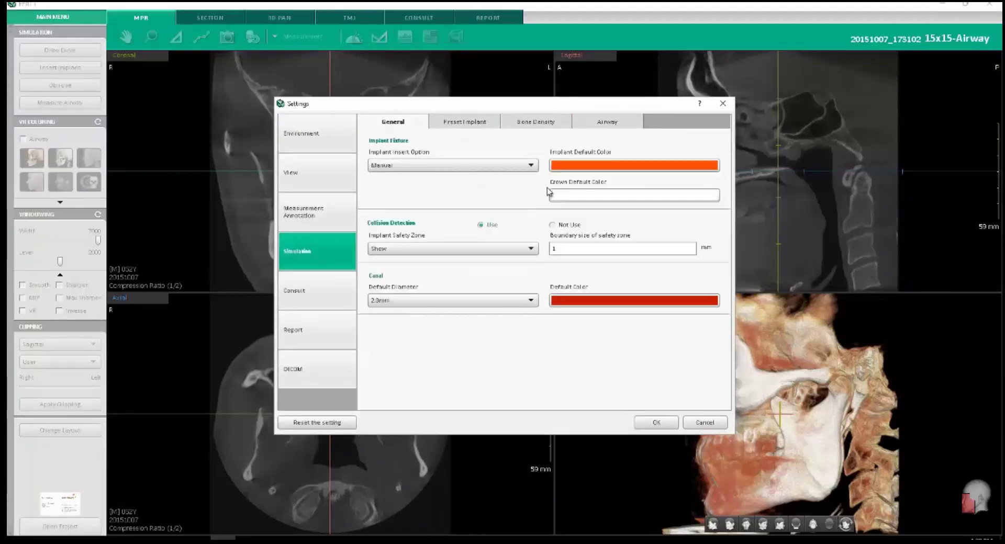
pyautogui.click(622, 199)
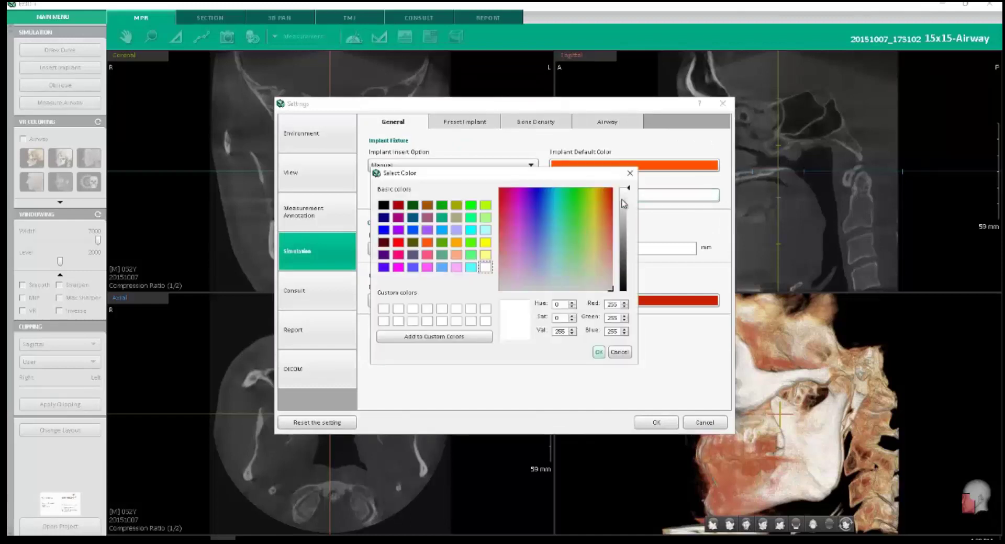
pyautogui.click(485, 256)
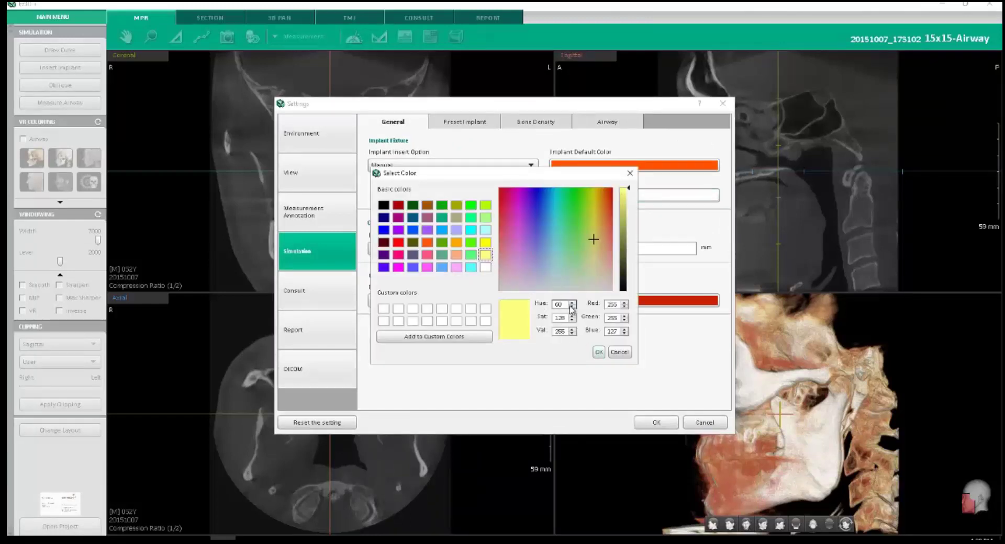
pyautogui.click(619, 352)
pyautogui.click(656, 422)
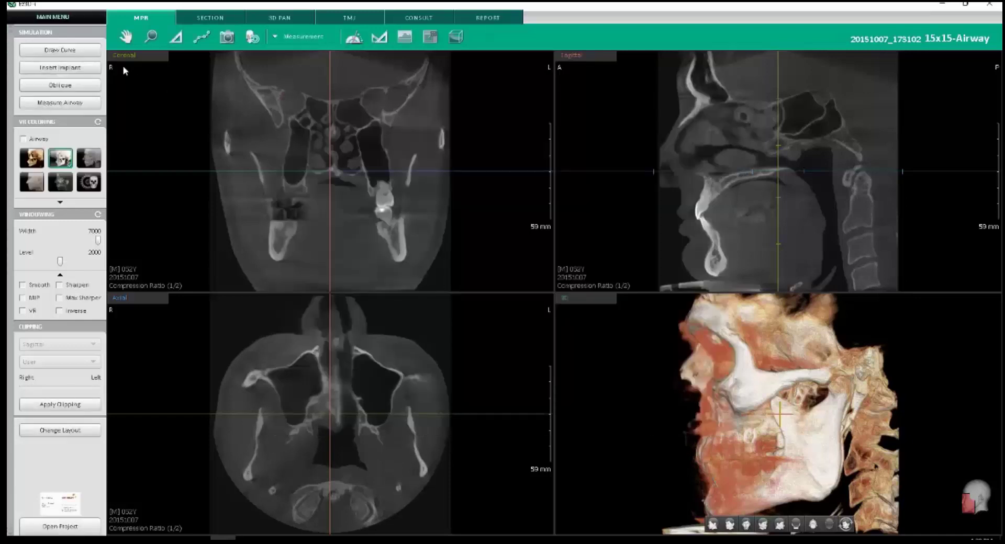
# Enable the crown in the implant properties to check its default color, and close without inserting an implant.
pyautogui.click(60, 68)
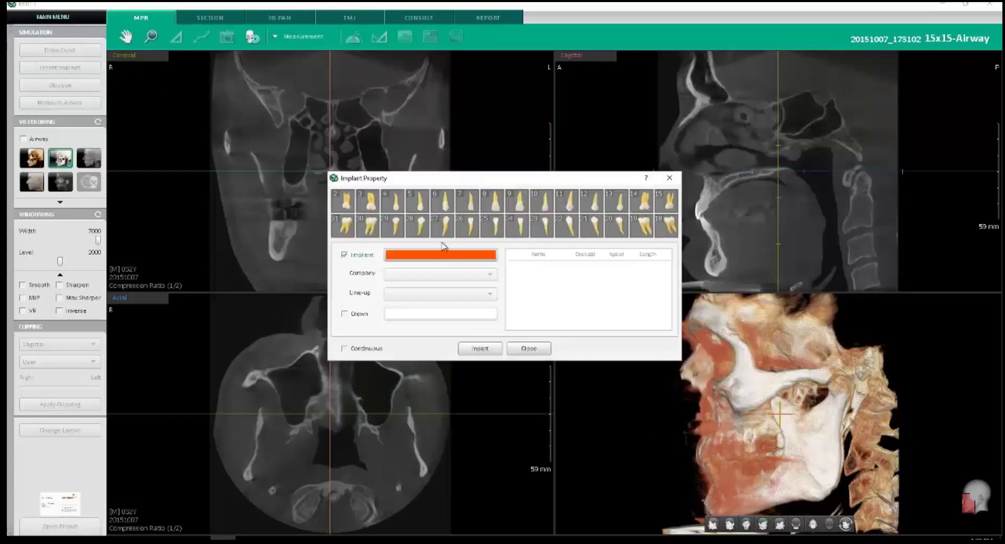
pyautogui.click(363, 316)
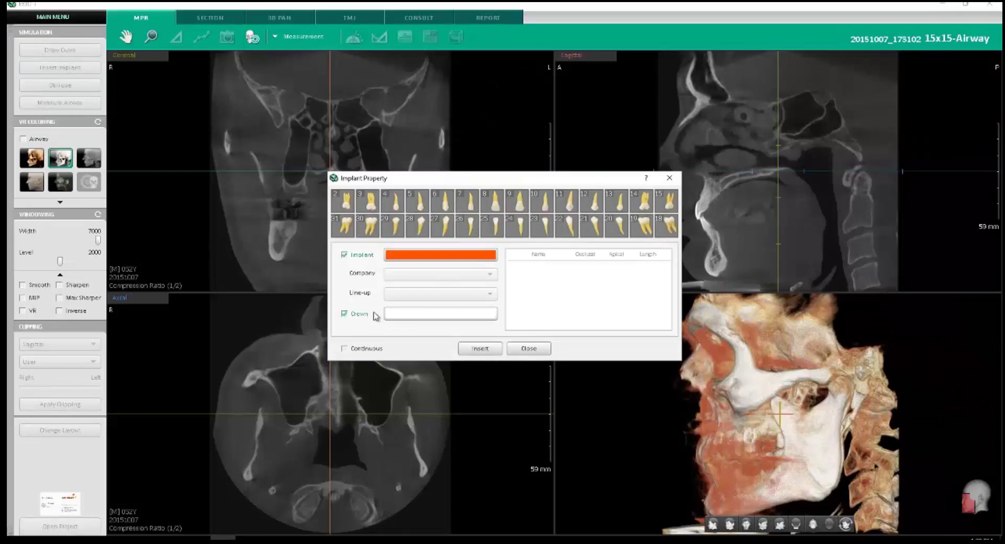
pyautogui.click(529, 348)
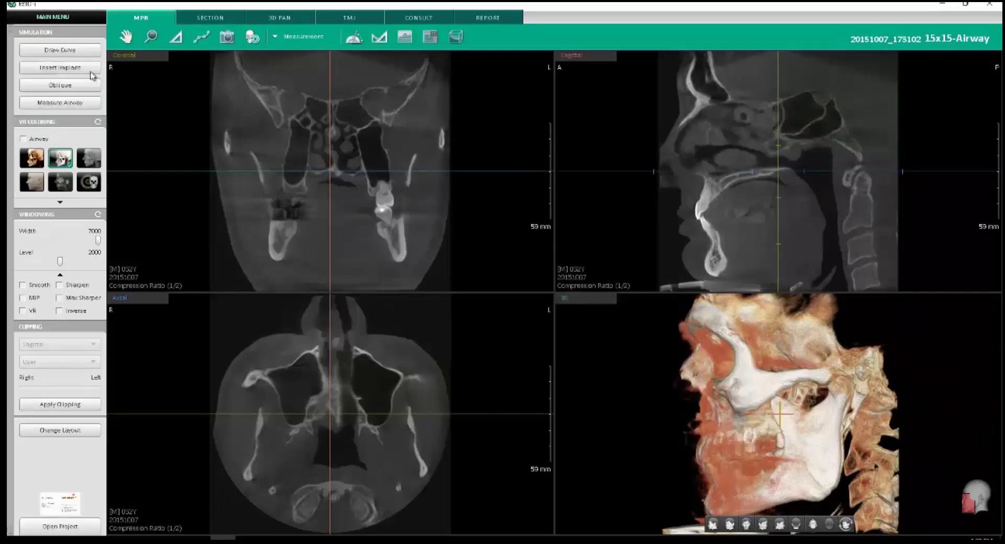
# Set the boundary size of the safety zone to 2 mm in the Simulation settings and accept the change.
pyautogui.click(44, 18)
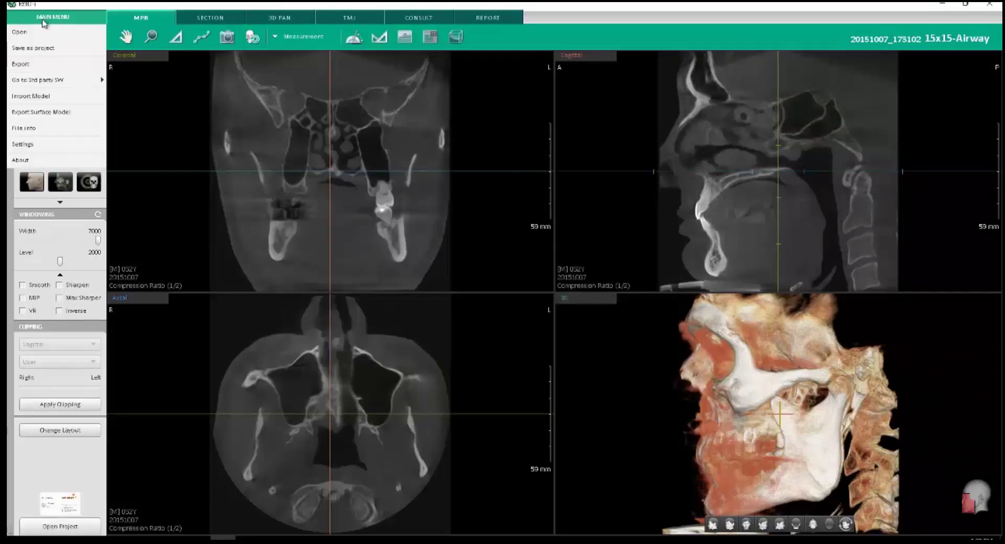
pyautogui.click(49, 148)
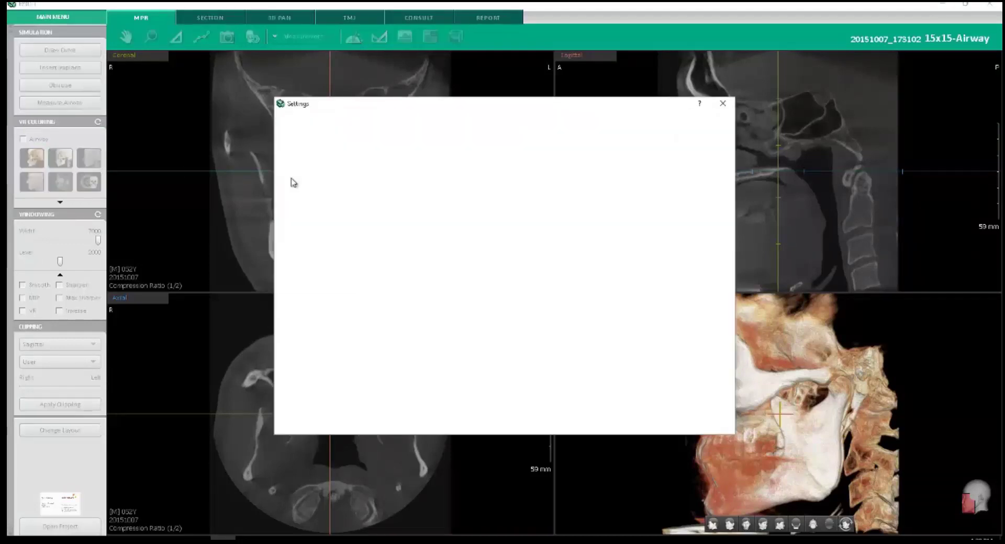
pyautogui.click(310, 257)
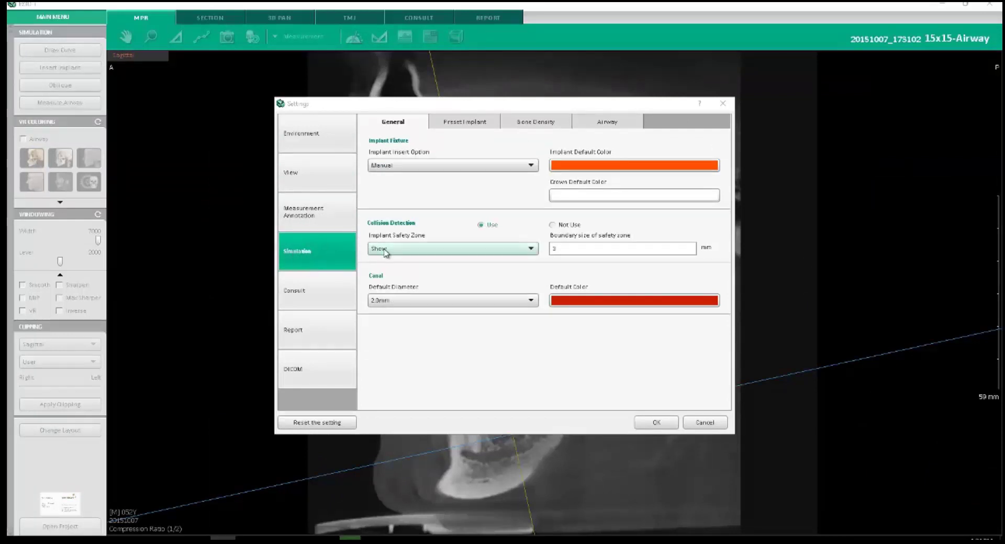
pyautogui.moveTo(556, 250); pyautogui.dragTo(539, 256)
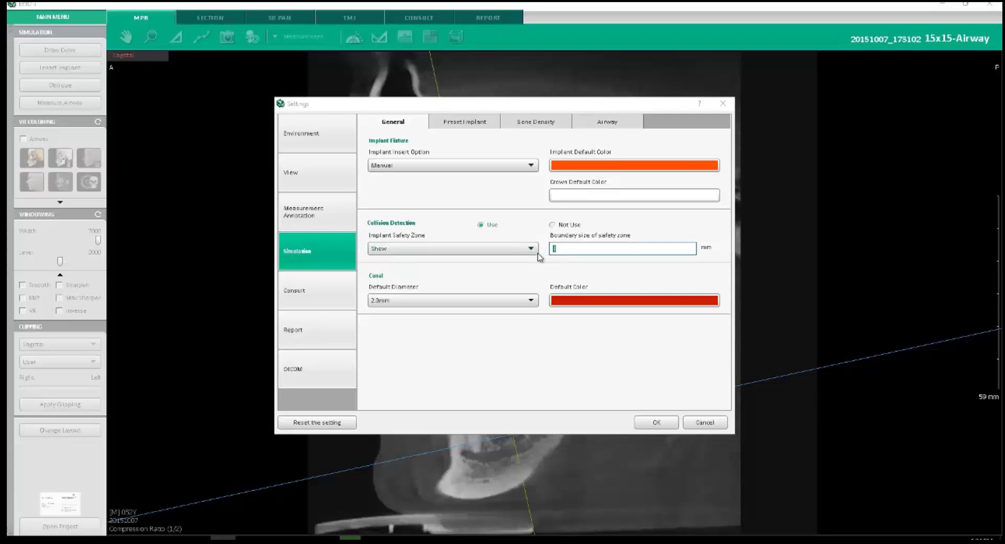
pyautogui.write('2')
pyautogui.click(655, 423)
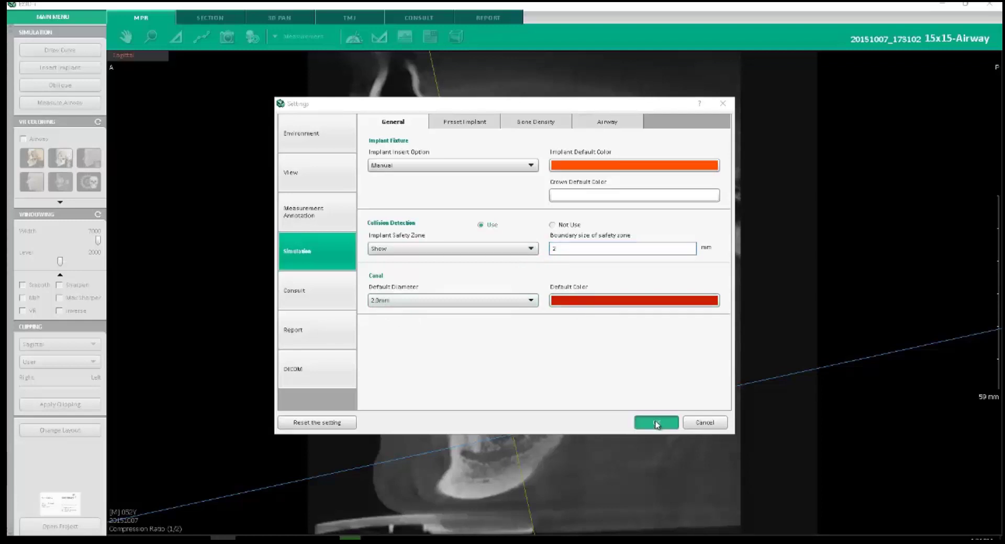
# Trace the mandibular canal through successive sagittal slices, from the front of the mandible back up into the ramus.
pyautogui.click(205, 35)
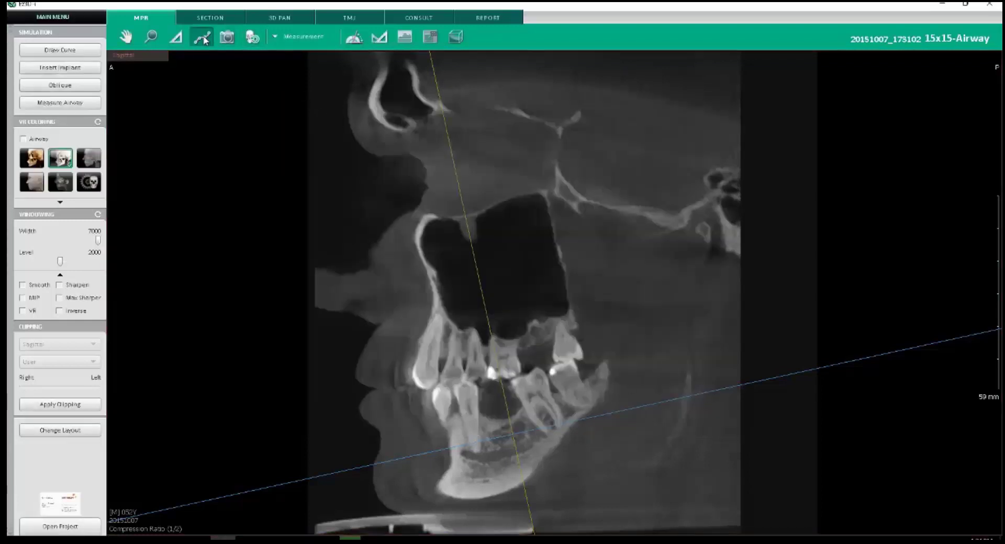
pyautogui.click(463, 452)
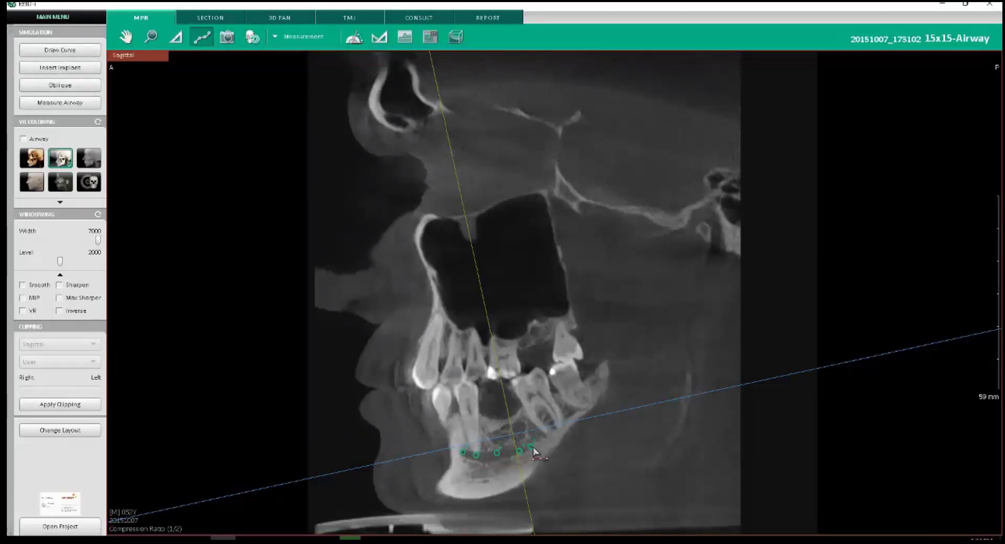
pyautogui.scroll(-3, 532, 447)
pyautogui.scroll(-2, 539, 453)
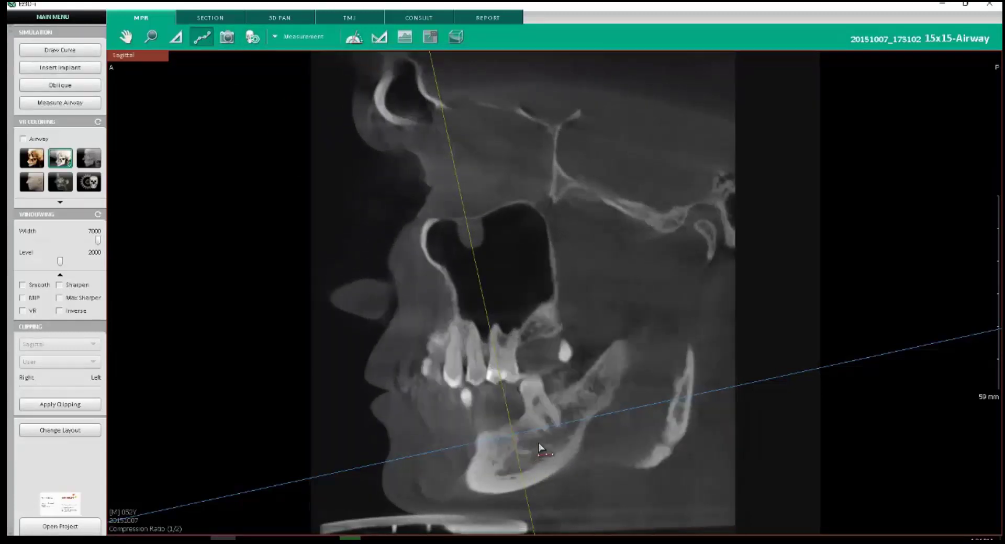
pyautogui.scroll(-2, 558, 439)
pyautogui.click(566, 431)
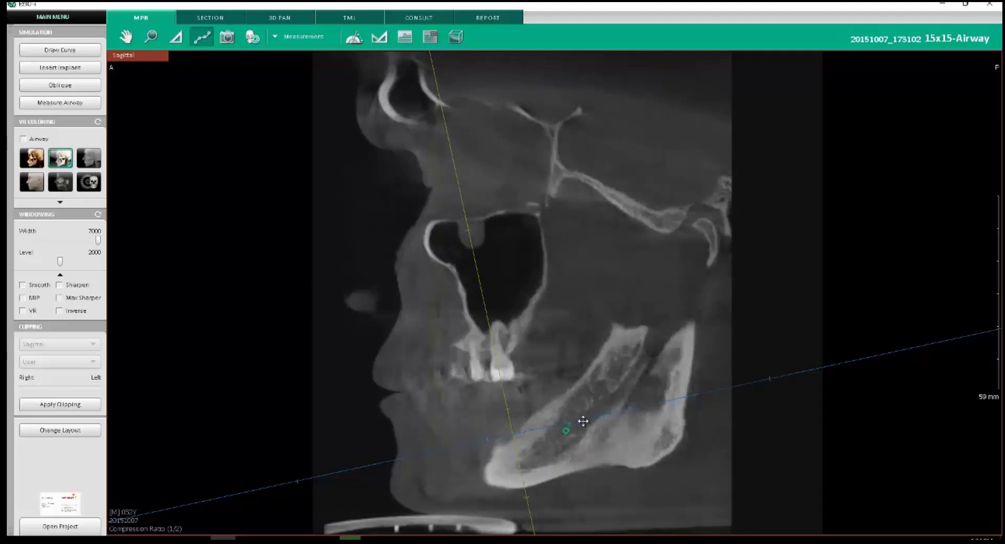
pyautogui.click(596, 408)
pyautogui.doubleClick(625, 384)
pyautogui.scroll(4, 573, 437)
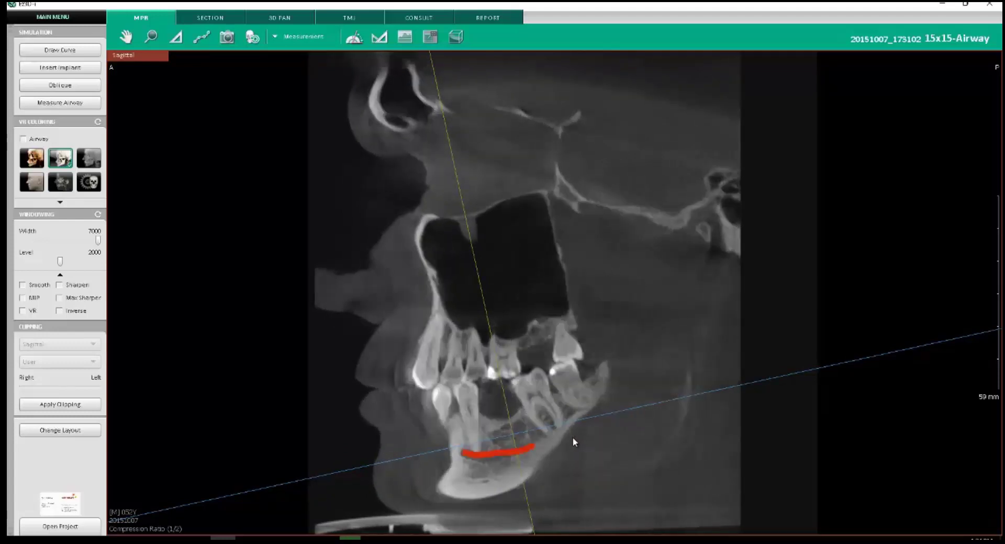
# Check the diameter and color in the drawn canal's properties without changing them, and return to the settings.
pyautogui.rightClick(497, 451)
pyautogui.click(512, 460)
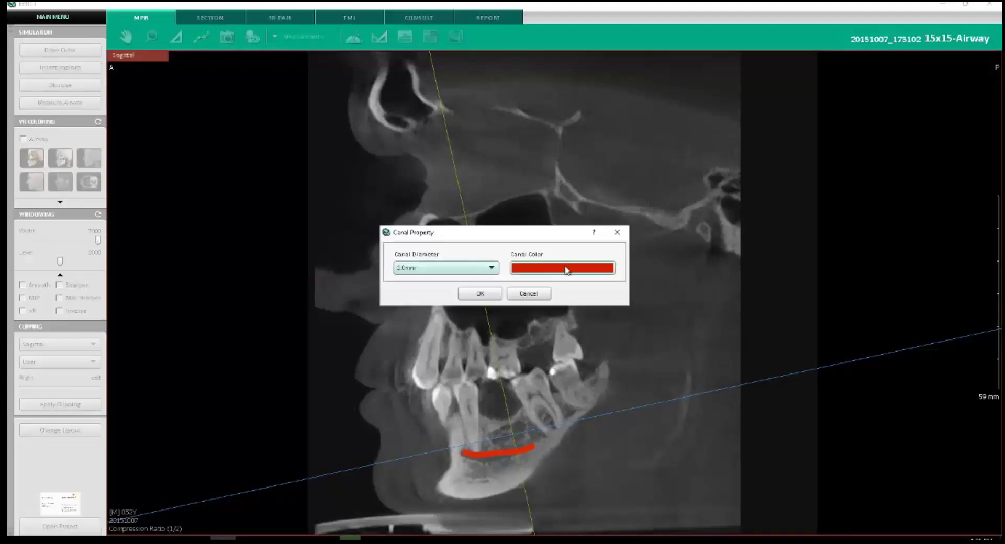
pyautogui.click(528, 293)
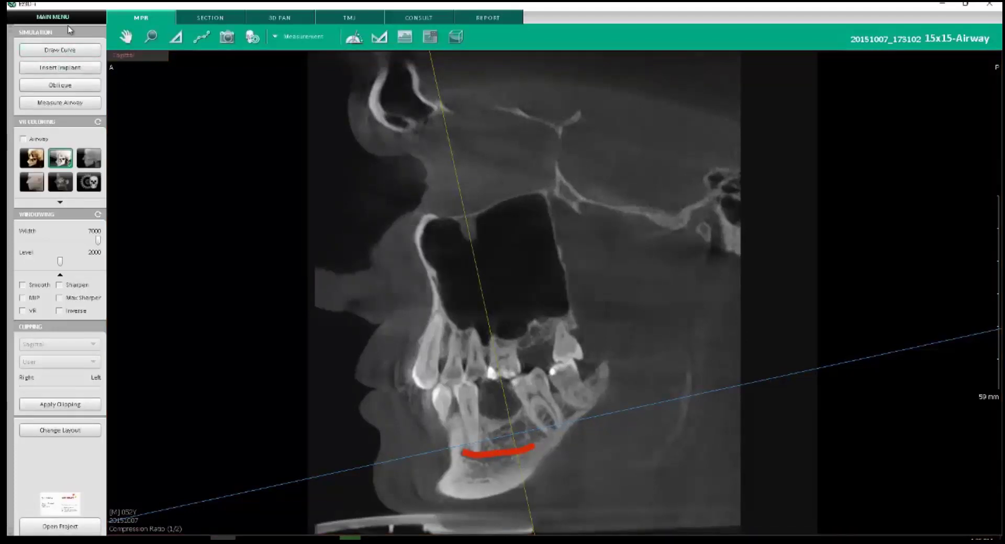
pyautogui.click(57, 18)
pyautogui.click(45, 148)
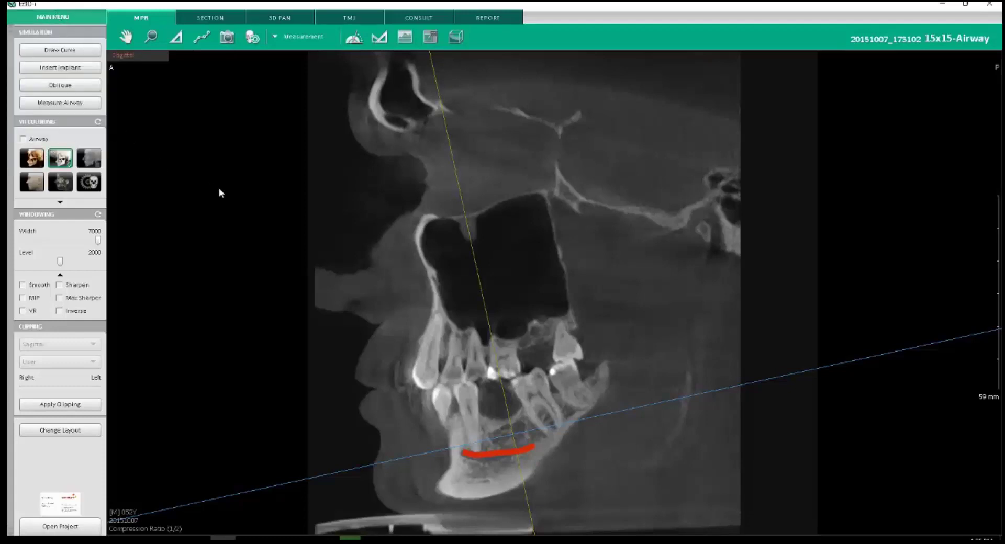
# Insert the preset BioHorizons implant with a crown for tooth 19 in the mandible's gap and shift it over the canal.
pyautogui.click(63, 67)
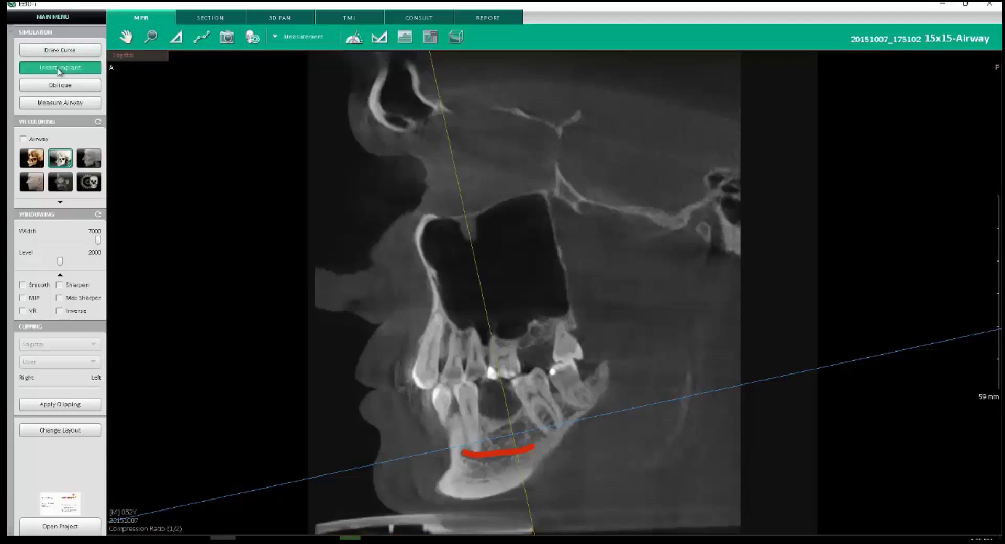
pyautogui.click(645, 221)
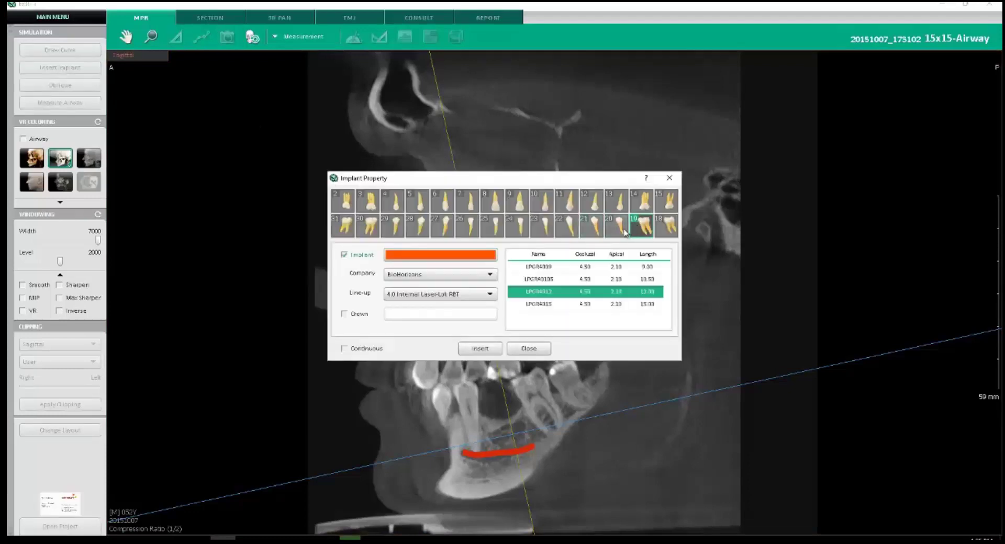
pyautogui.click(358, 314)
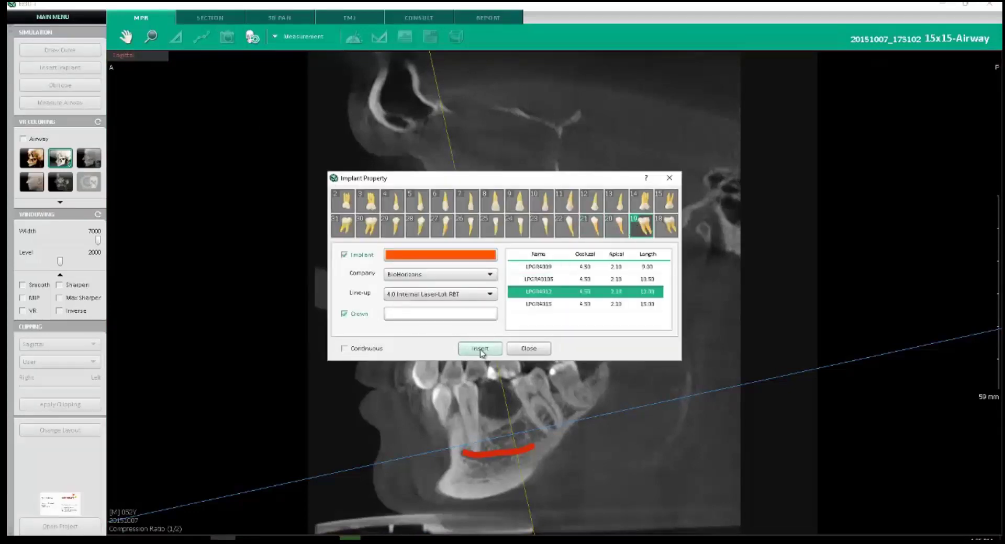
pyautogui.click(494, 421)
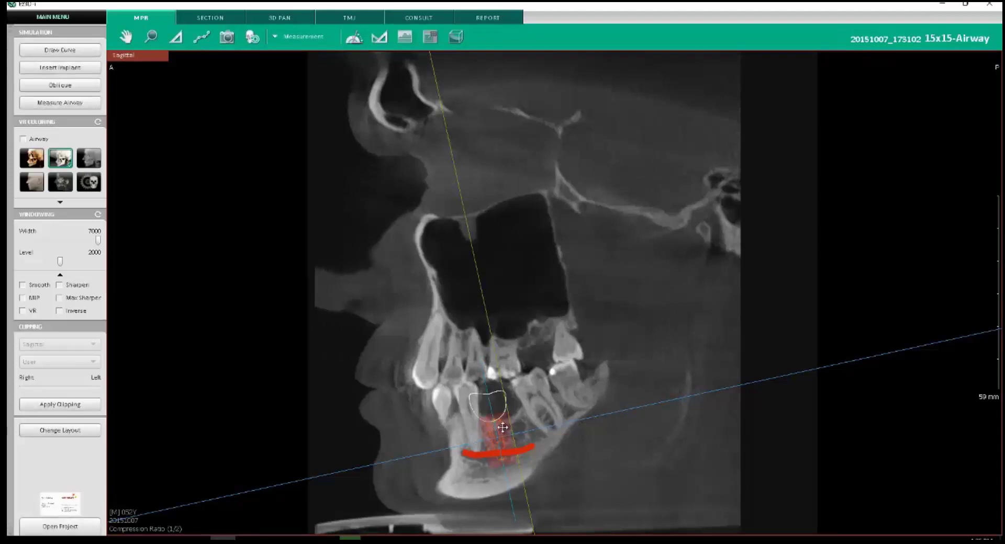
pyautogui.moveTo(497, 428); pyautogui.dragTo(505, 425)
# Shorten the tooth 19 implant to a length of 10.50 and move it up, away from the canal.
pyautogui.rightClick(505, 426)
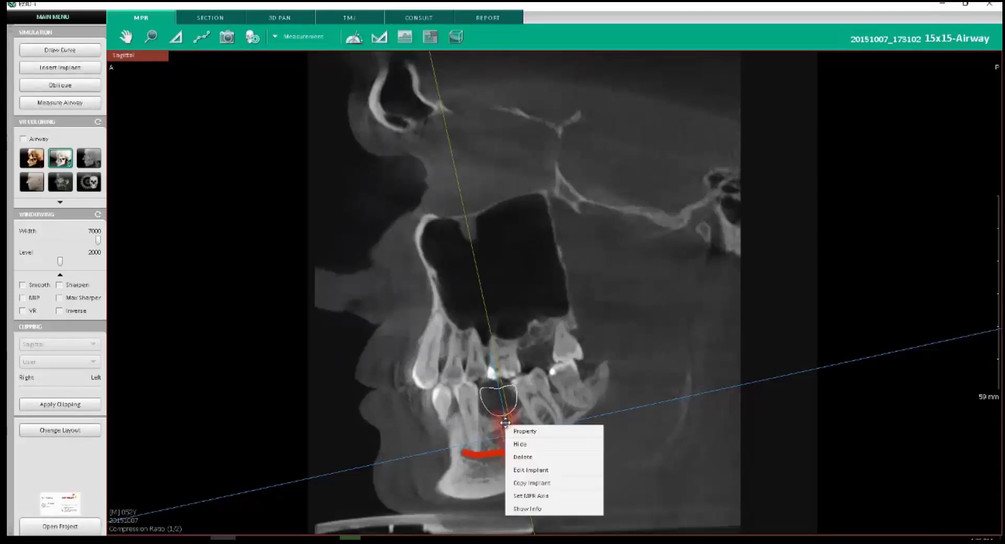
pyautogui.click(533, 471)
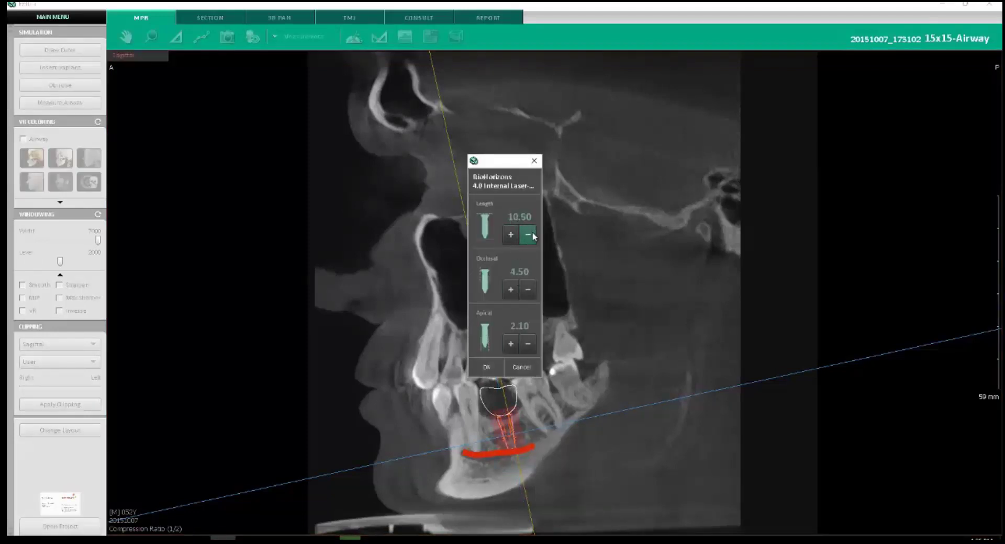
pyautogui.click(486, 366)
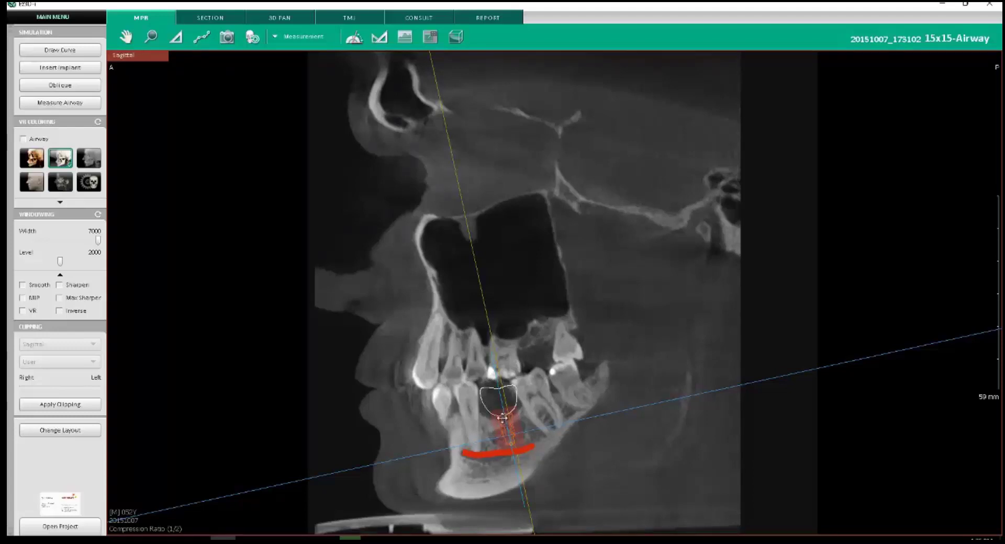
pyautogui.moveTo(501, 418); pyautogui.dragTo(499, 414)
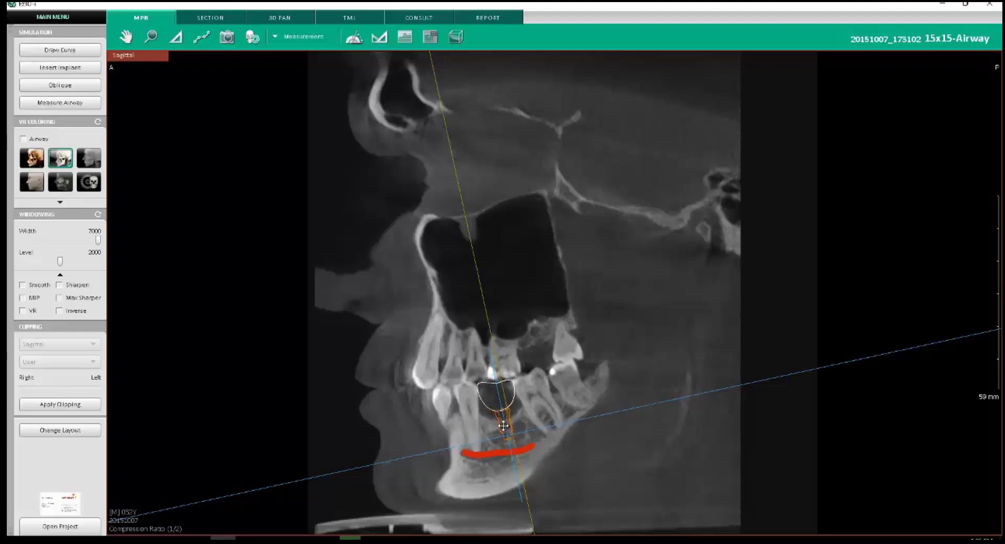
pyautogui.moveTo(503, 426); pyautogui.dragTo(503, 426)
# In the simulation settings, change the preset implant for tooth 2 to 3i, MicroMiniplant, item MM310 with a length of 10.00.
pyautogui.click(320, 256)
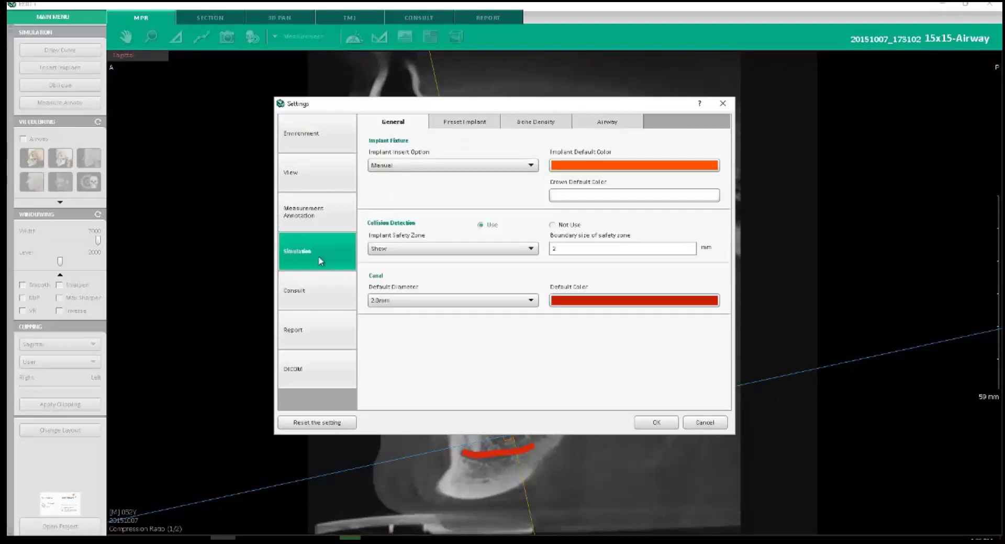
pyautogui.click(480, 127)
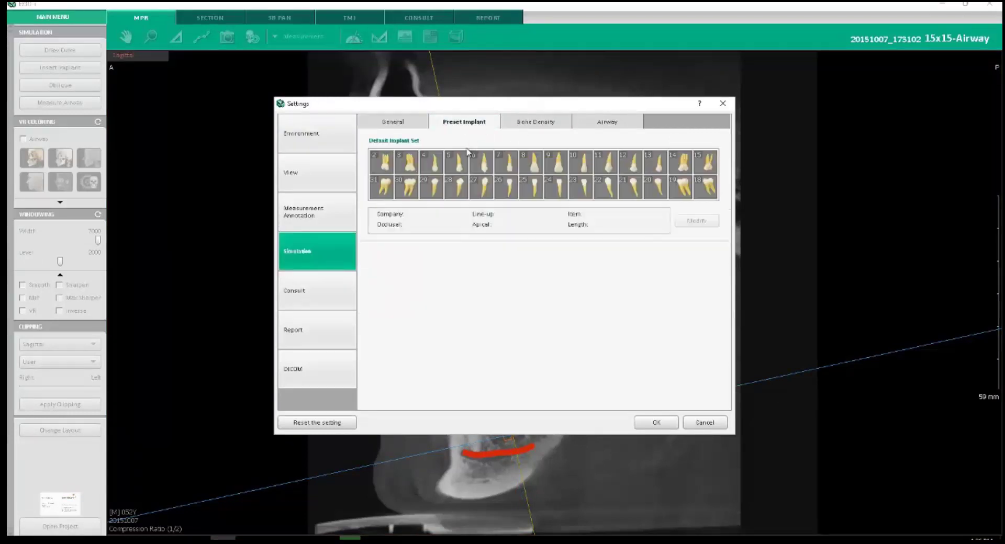
pyautogui.click(384, 165)
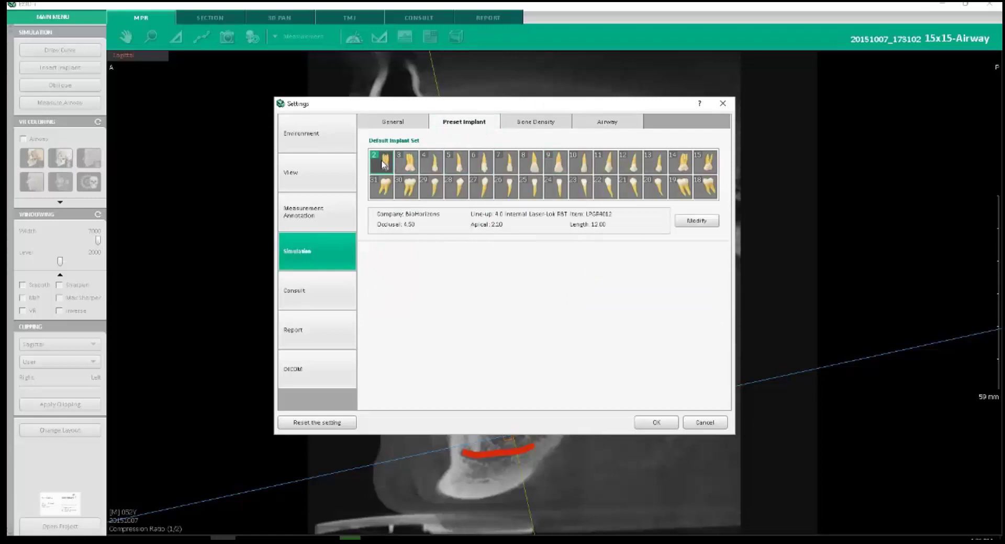
pyautogui.click(696, 221)
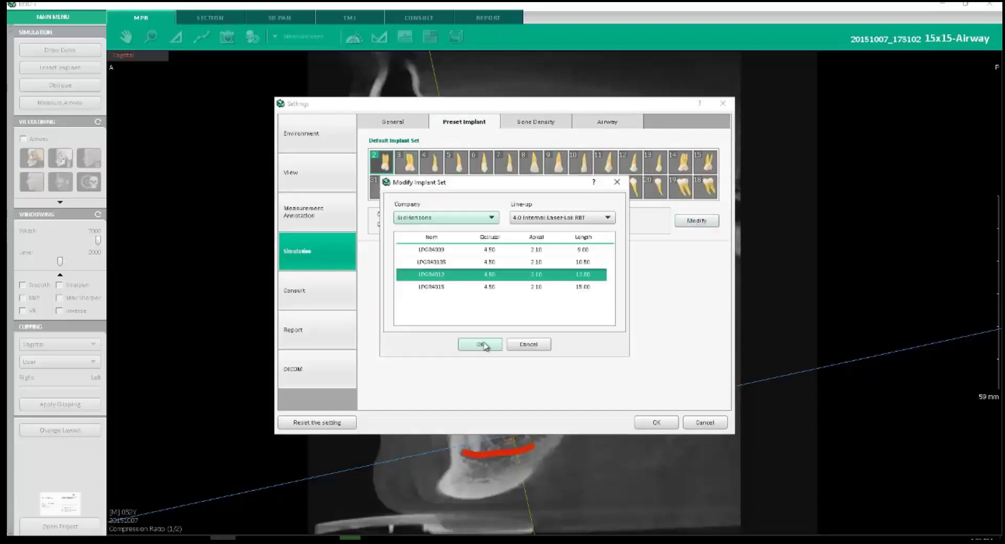
pyautogui.click(474, 224)
pyautogui.click(474, 231)
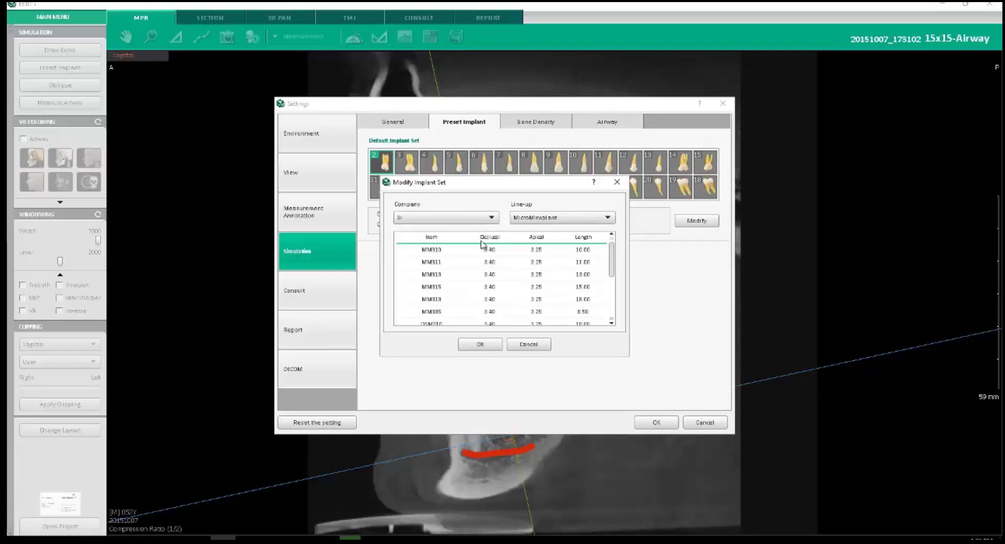
pyautogui.click(497, 252)
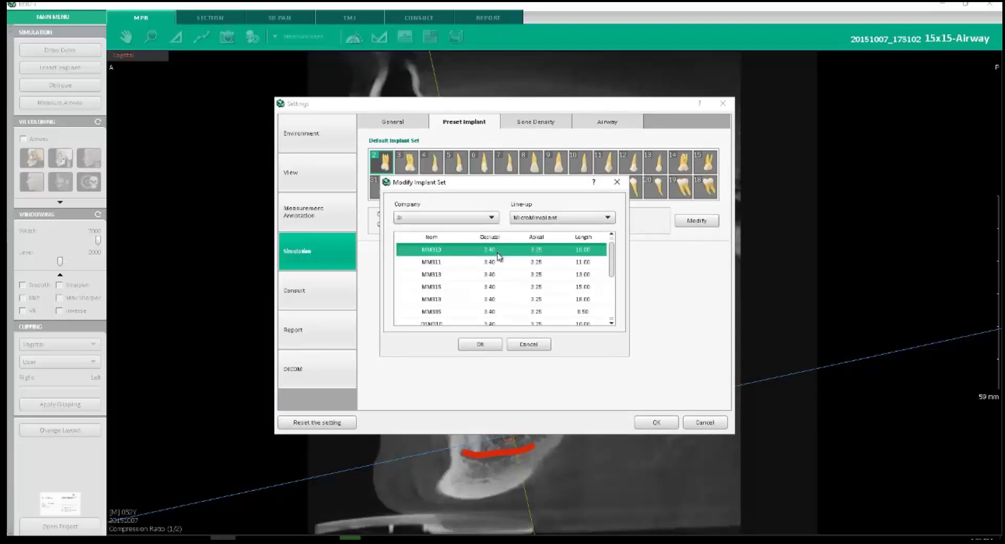
pyautogui.click(480, 345)
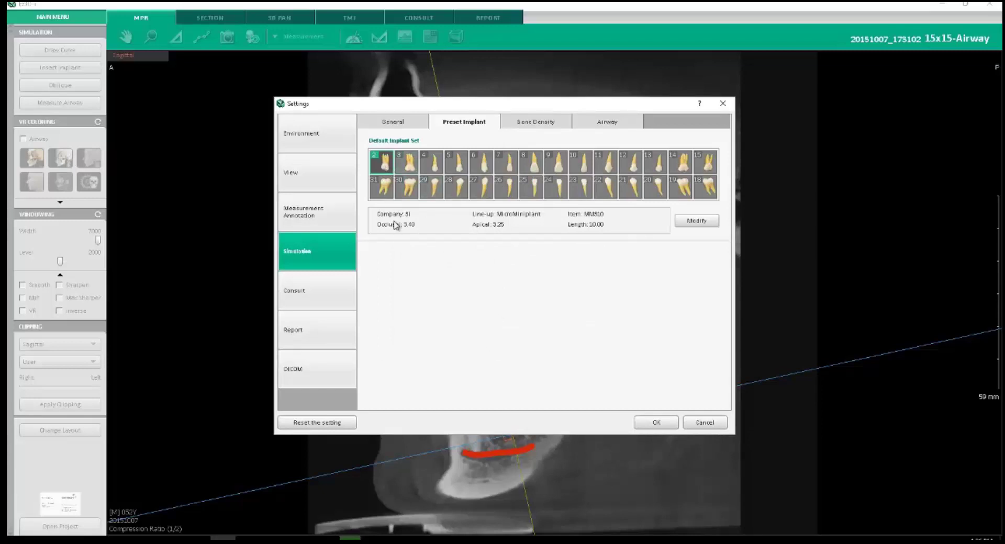
# Check the default implants assigned to teeth 3 to 9 and 18 to 23, and exit the settings without saving.
pyautogui.click(411, 167)
pyautogui.click(435, 166)
pyautogui.click(461, 168)
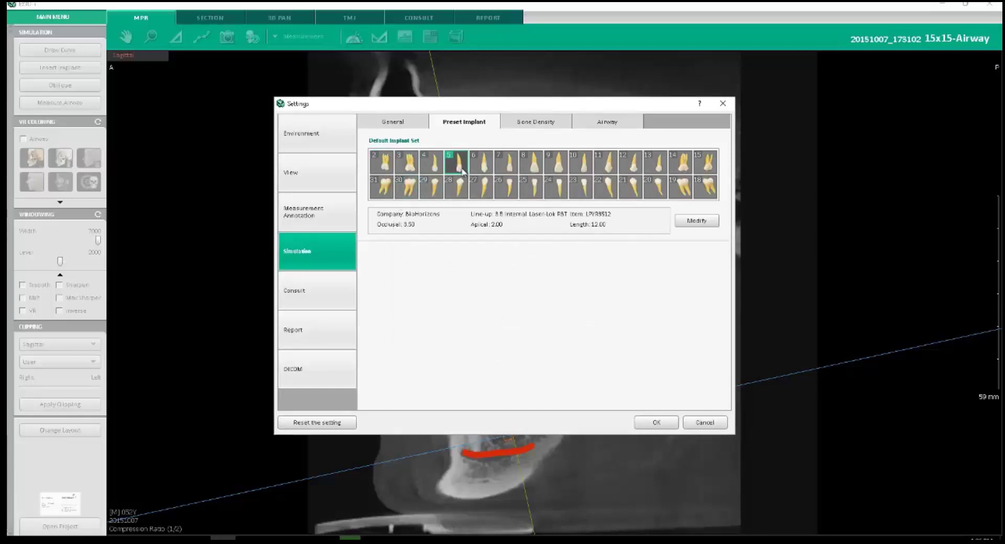
pyautogui.click(484, 169)
pyautogui.click(507, 169)
pyautogui.click(533, 169)
pyautogui.click(558, 169)
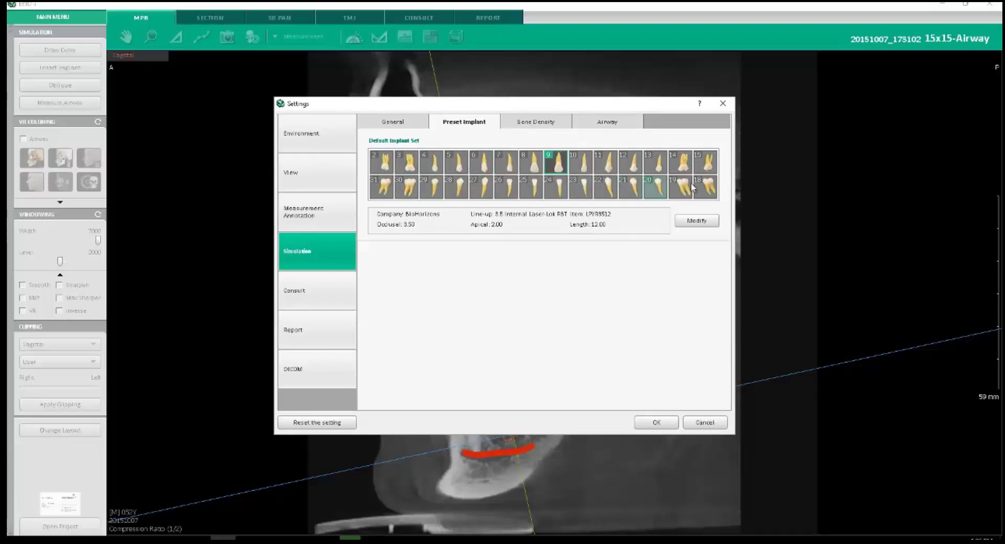
pyautogui.click(705, 187)
pyautogui.click(681, 187)
pyautogui.click(656, 187)
pyautogui.click(631, 187)
pyautogui.click(606, 187)
pyautogui.click(582, 189)
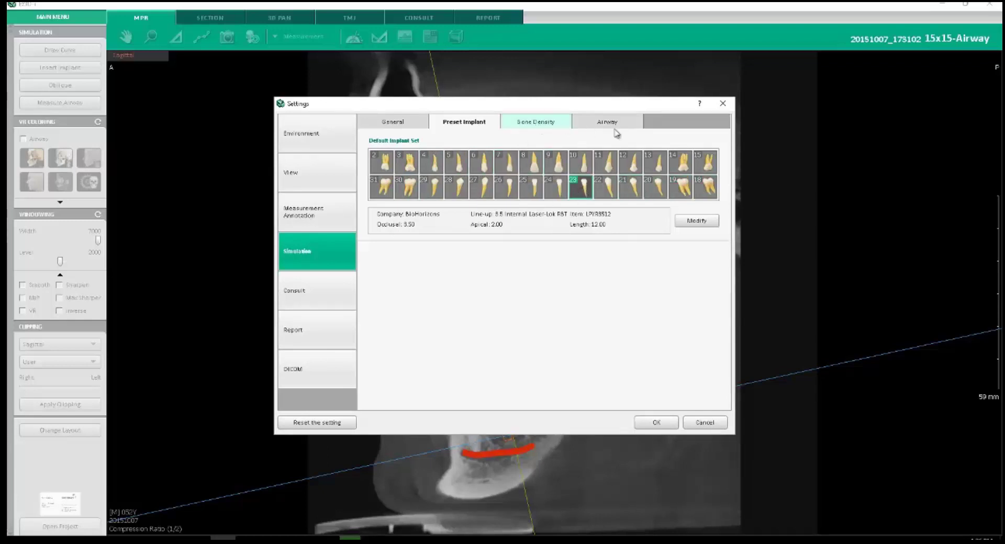
pyautogui.click(722, 103)
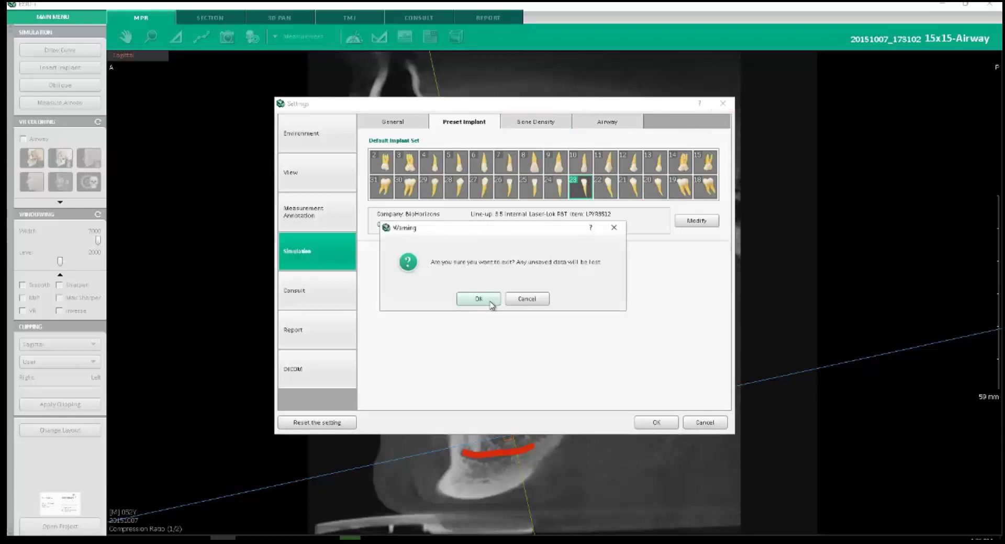
pyautogui.click(478, 299)
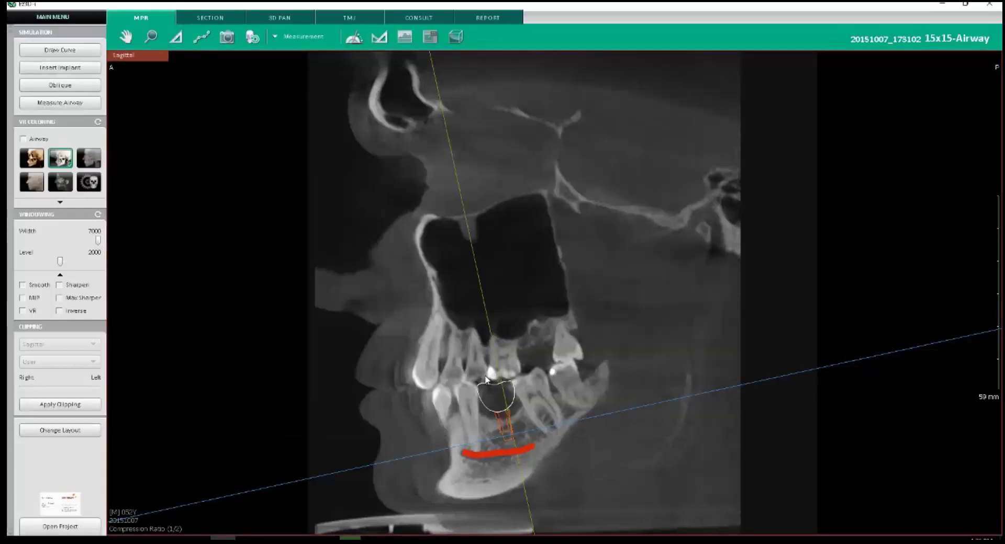
# Check which preset implants load for teeth 2 and 3 when inserting an implant, without inserting any.
pyautogui.click(62, 71)
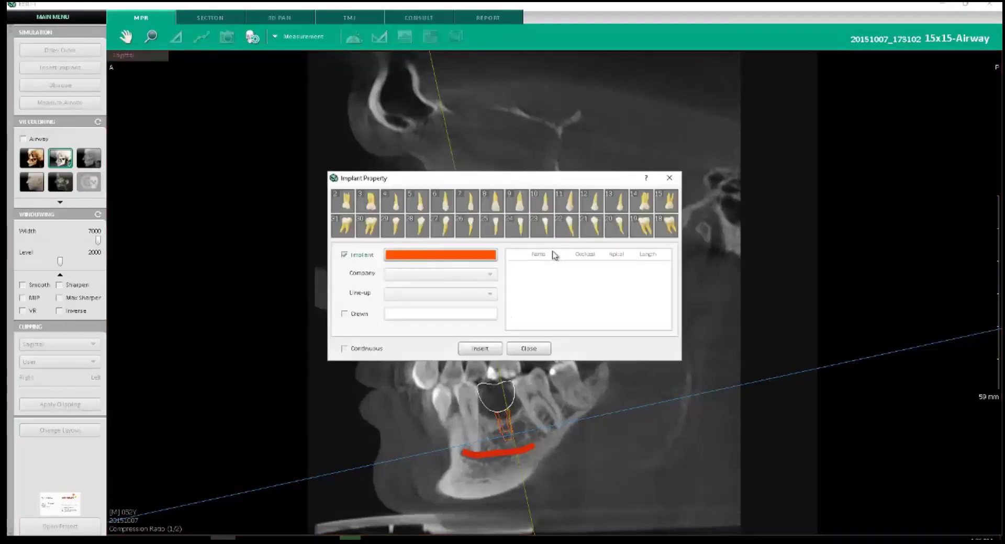
pyautogui.click(346, 202)
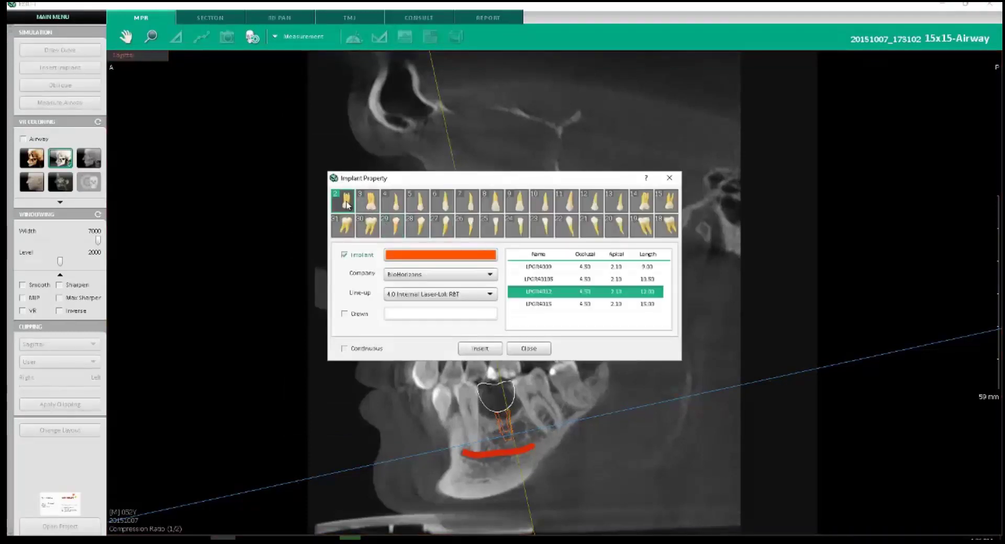
pyautogui.click(373, 207)
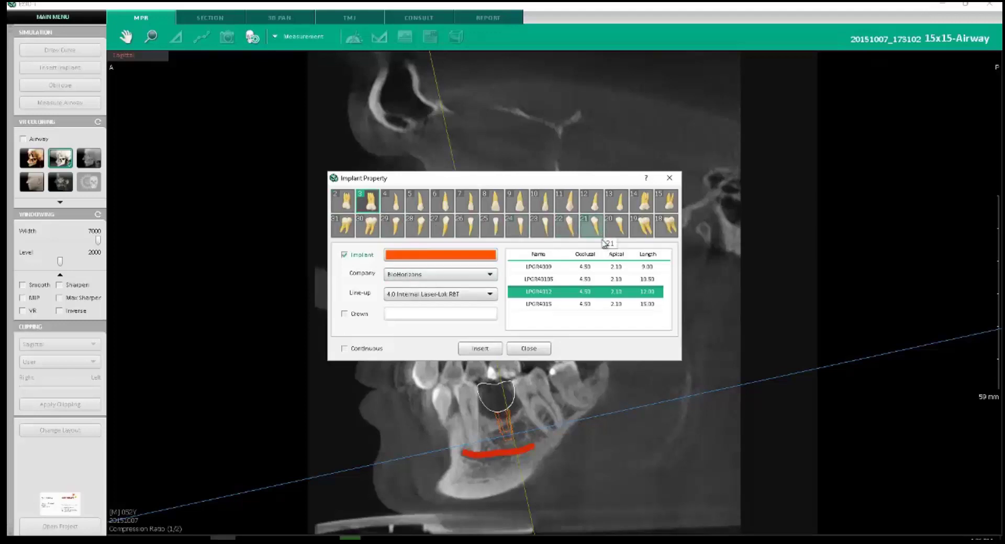
pyautogui.click(528, 349)
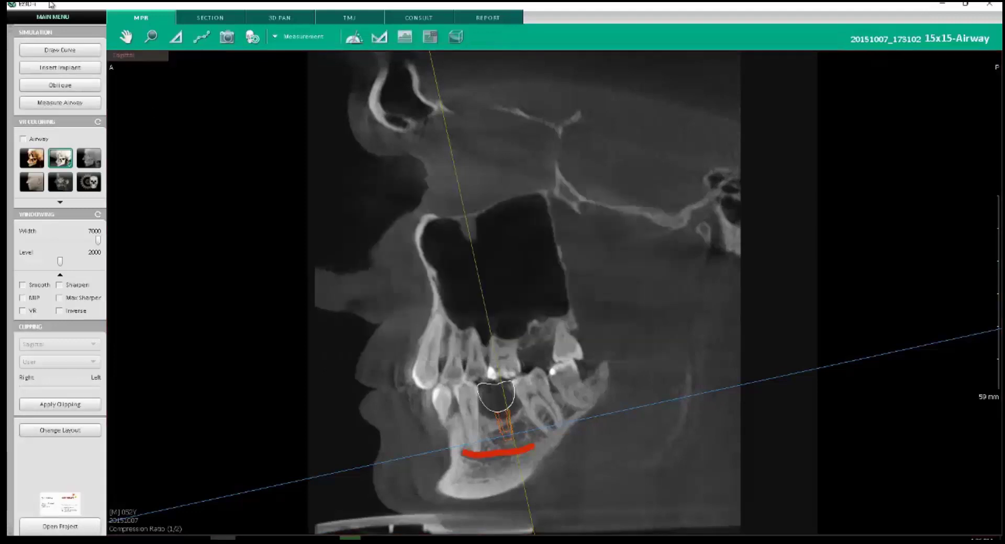
# Return to the simulation settings and examine the bone density type, the D1 range and the D1 color without changing them.
pyautogui.click(54, 19)
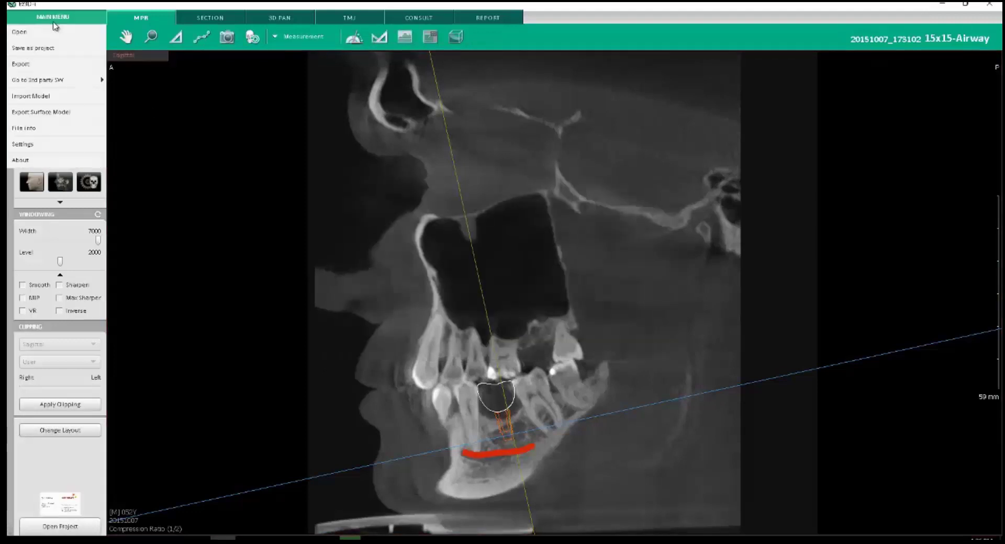
pyautogui.click(53, 152)
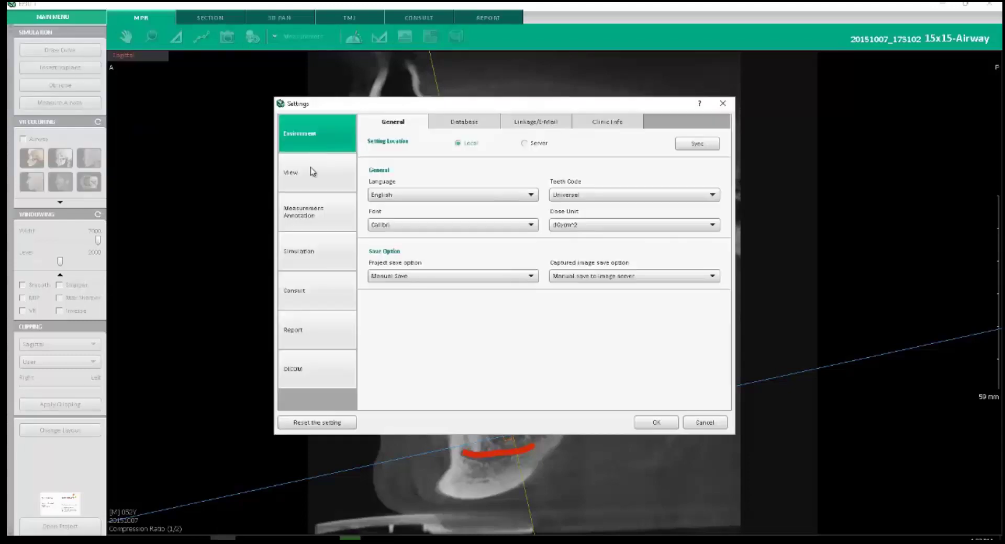
pyautogui.click(333, 254)
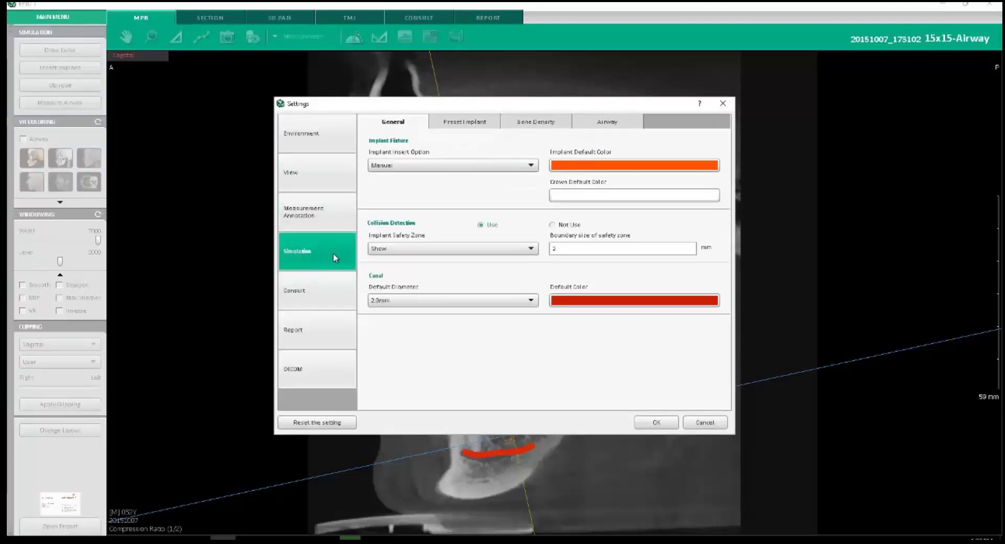
pyautogui.click(476, 124)
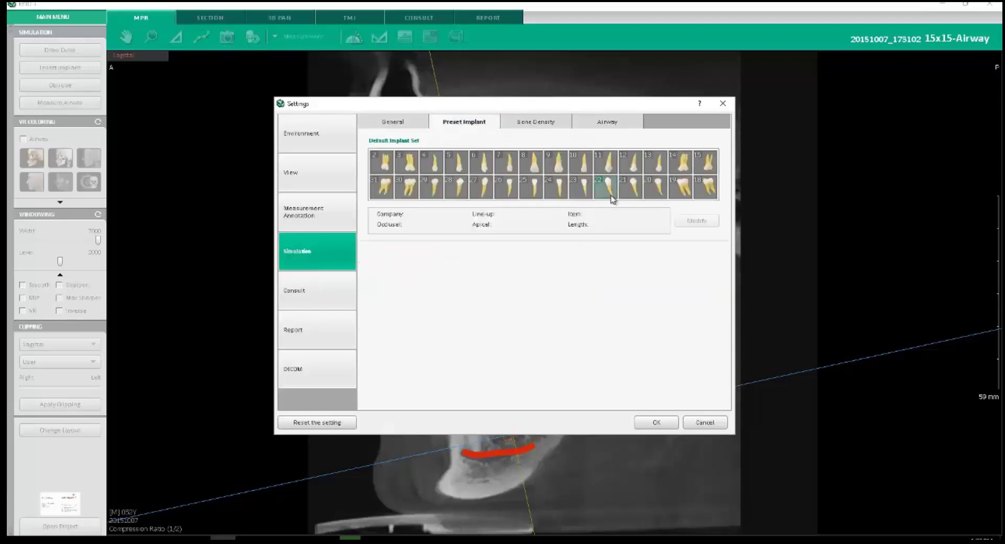
pyautogui.click(523, 125)
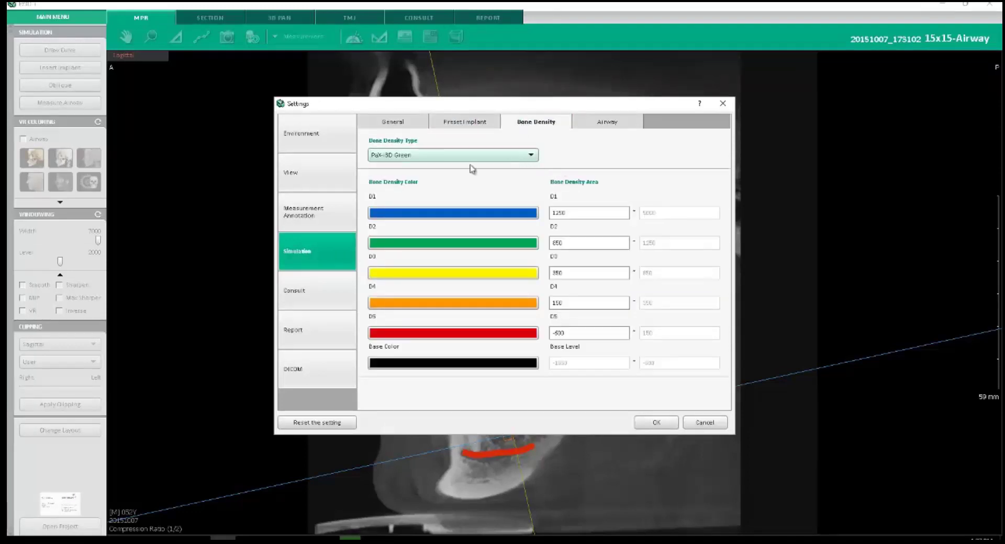
pyautogui.click(383, 156)
pyautogui.click(388, 158)
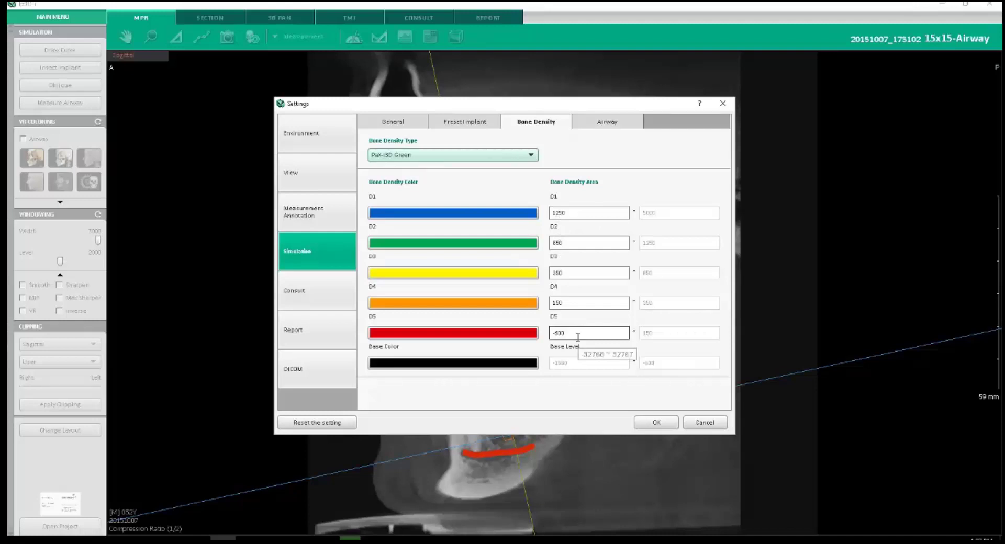
pyautogui.moveTo(552, 214); pyautogui.dragTo(578, 214)
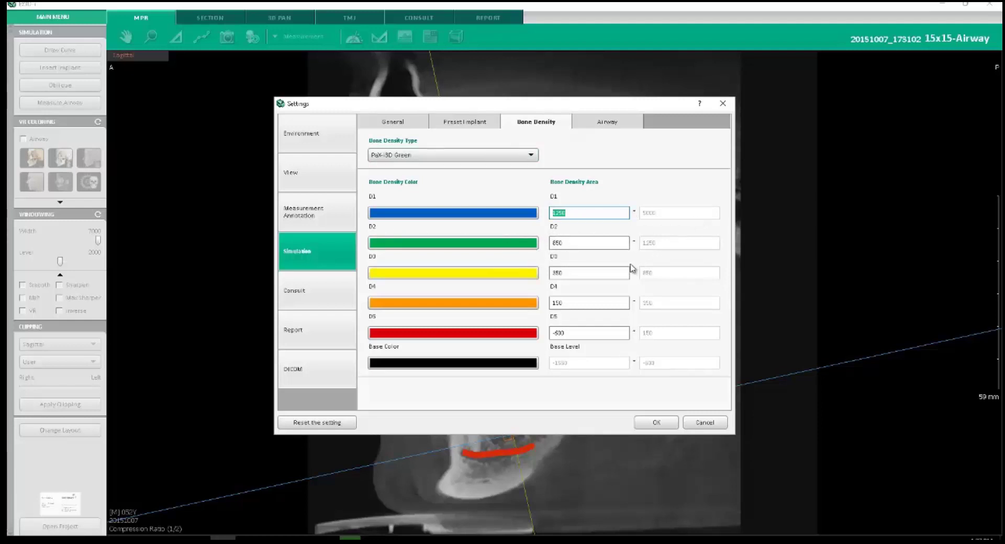
pyautogui.click(411, 213)
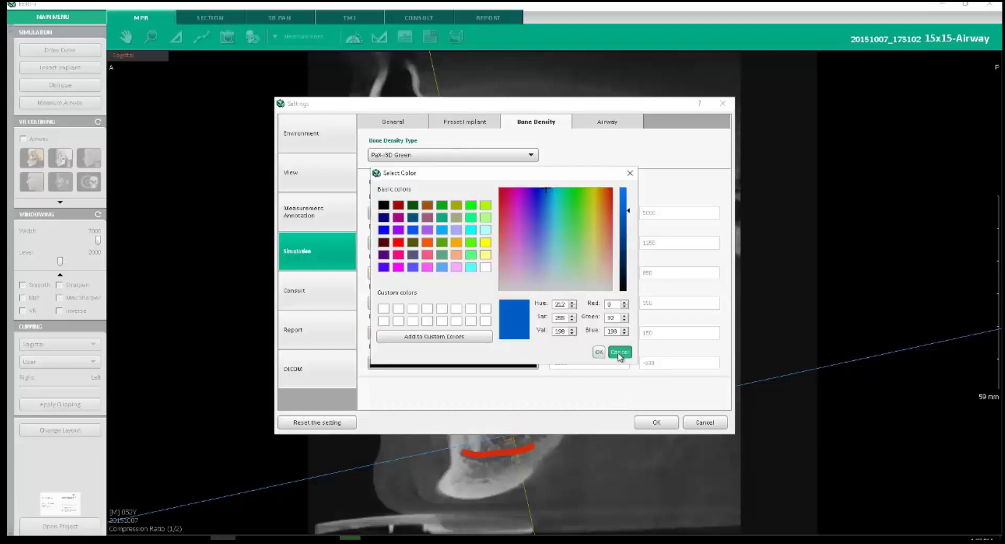
pyautogui.click(599, 352)
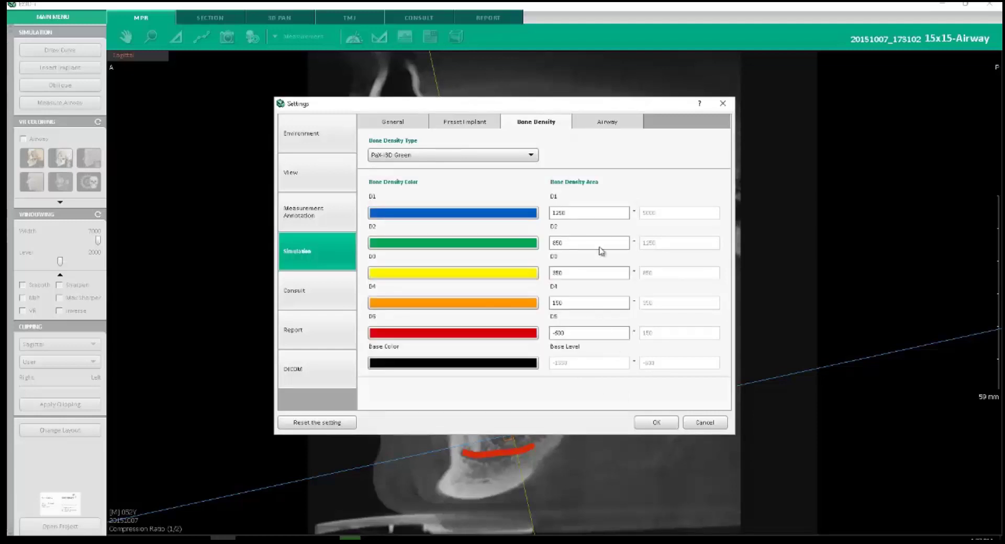
# Examine the airway level colors, minimum area and increment in the simulation settings, and close the settings.
pyautogui.click(609, 127)
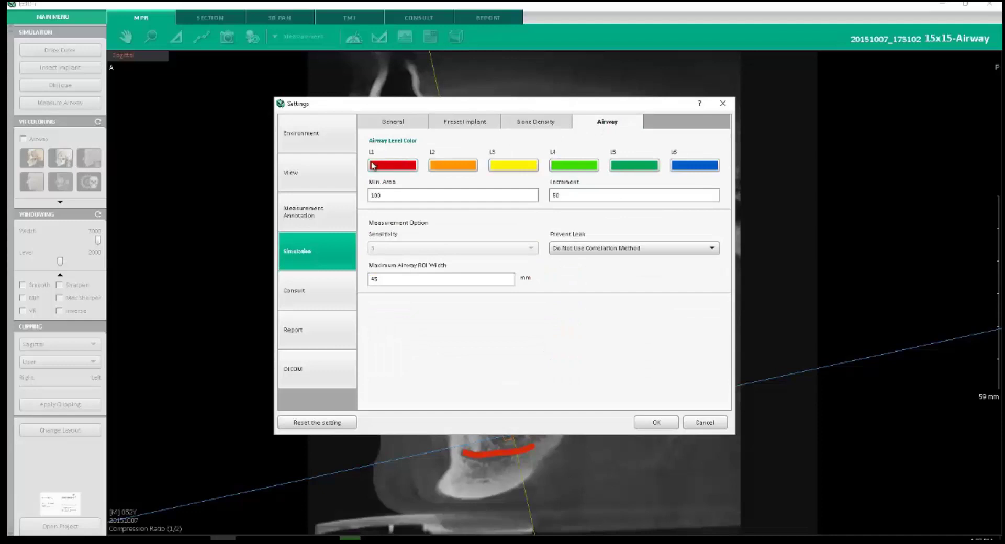
pyautogui.click(370, 199)
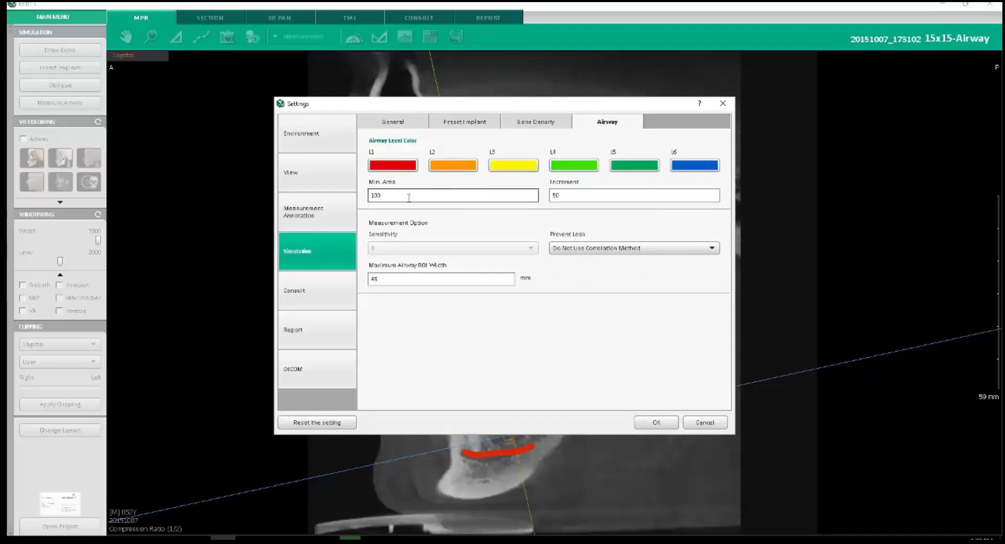
pyautogui.press('Tab')
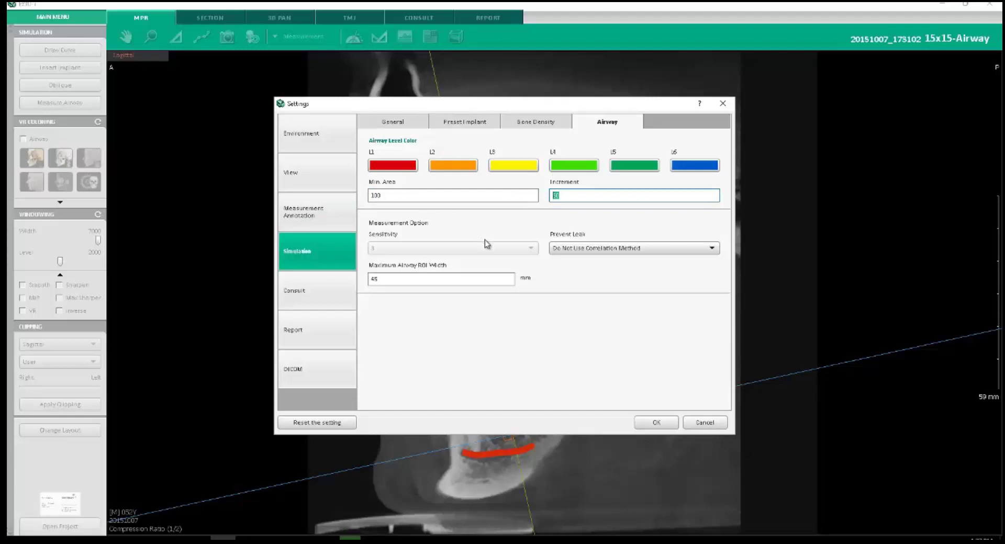
pyautogui.press('Return')
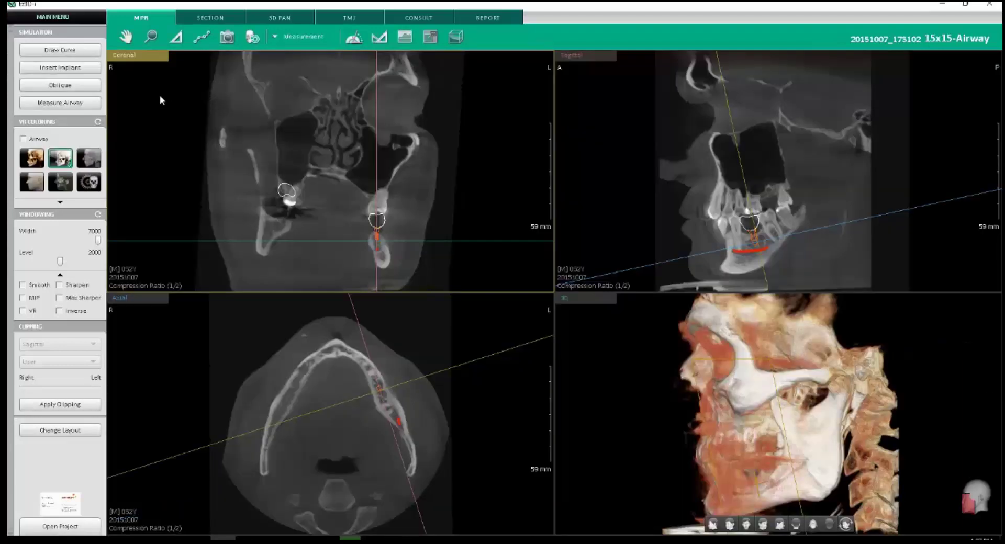
# Measure the airway along a line from the upper pharynx behind the palate down to the bottom of the sagittal slice.
pyautogui.click(59, 103)
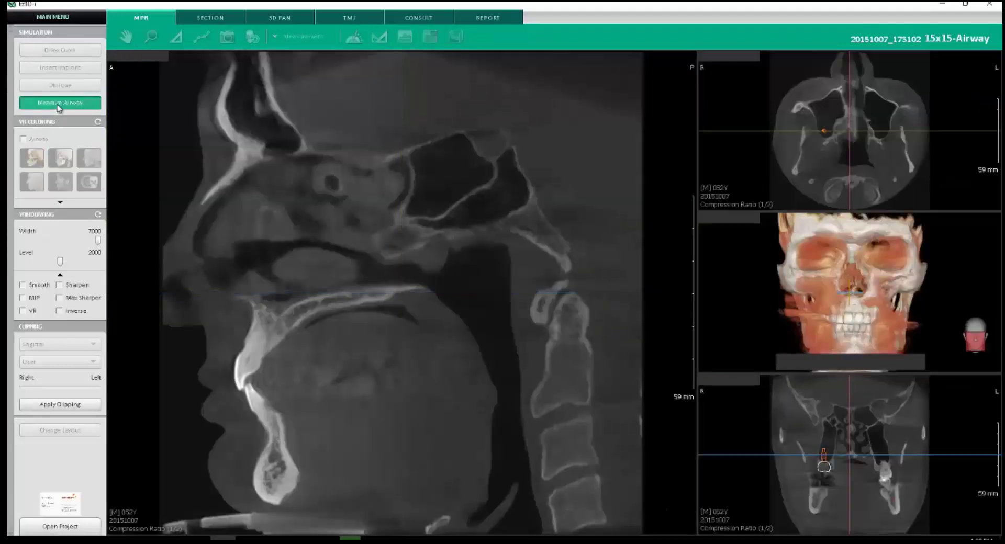
pyautogui.click(475, 276)
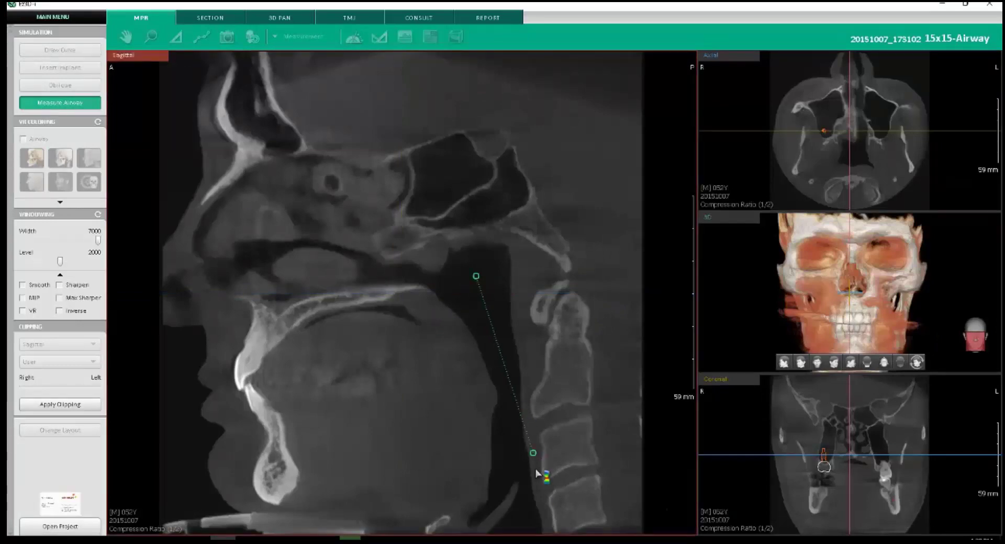
pyautogui.click(526, 532)
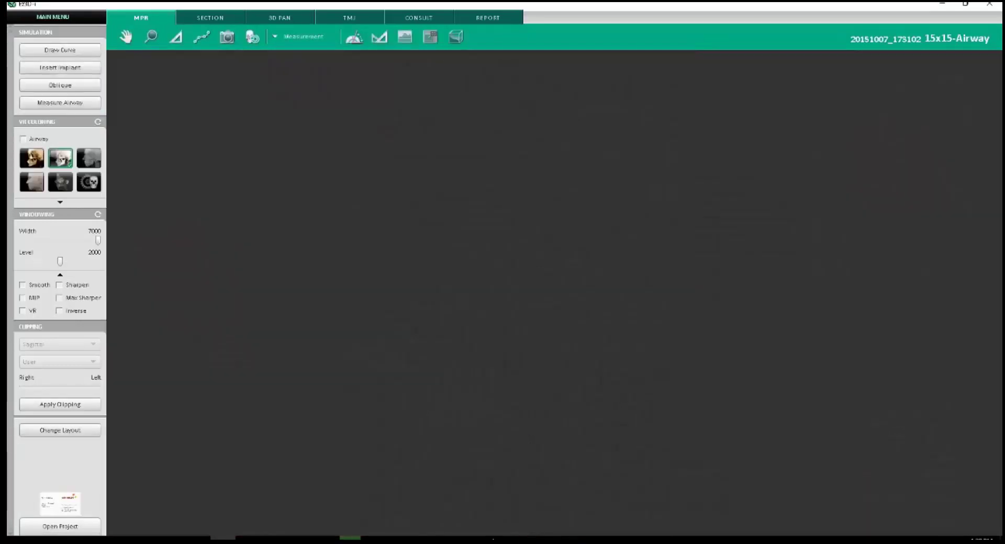
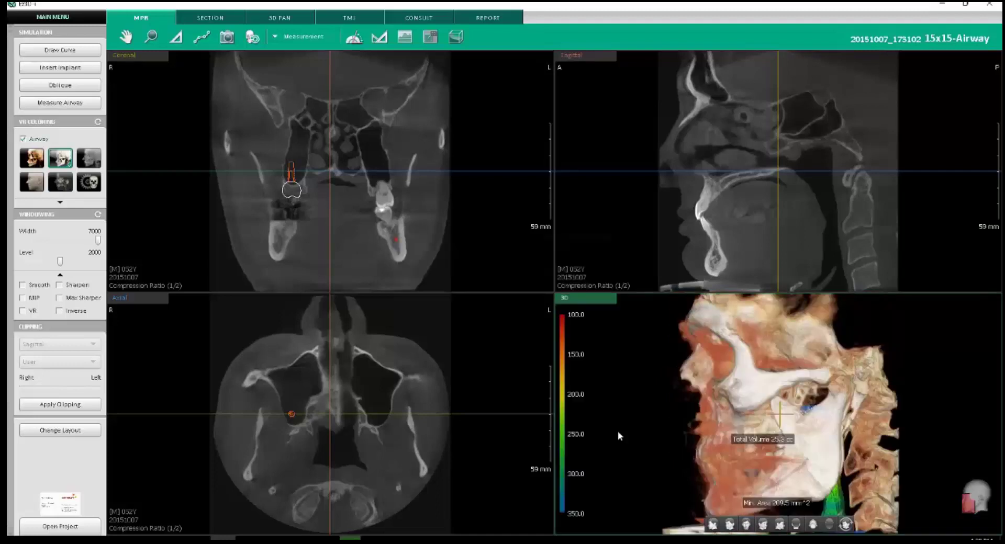
# Clip the 3D volume sagittally from the left side to about the midline to expose the measured airway.
pyautogui.click(72, 405)
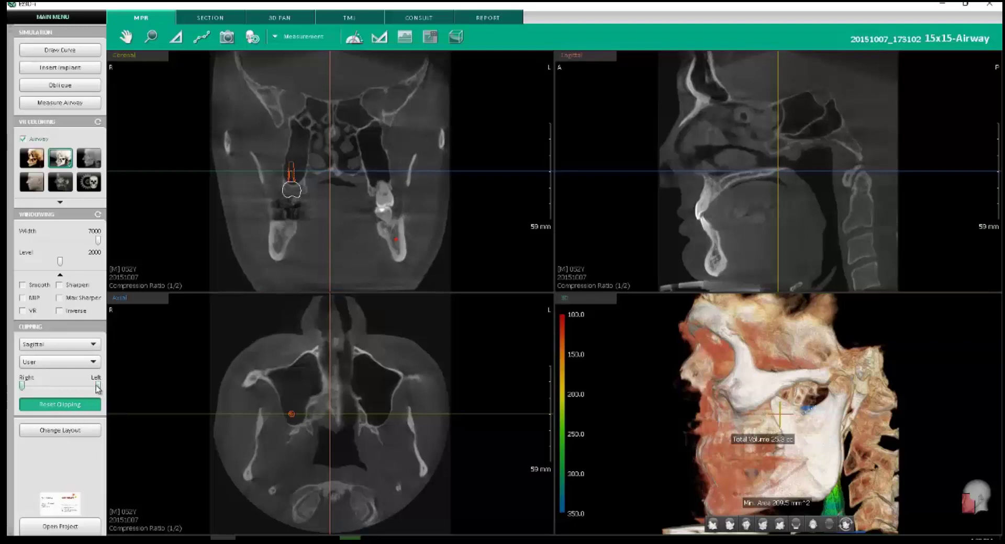
pyautogui.moveTo(97, 387); pyautogui.dragTo(61, 387)
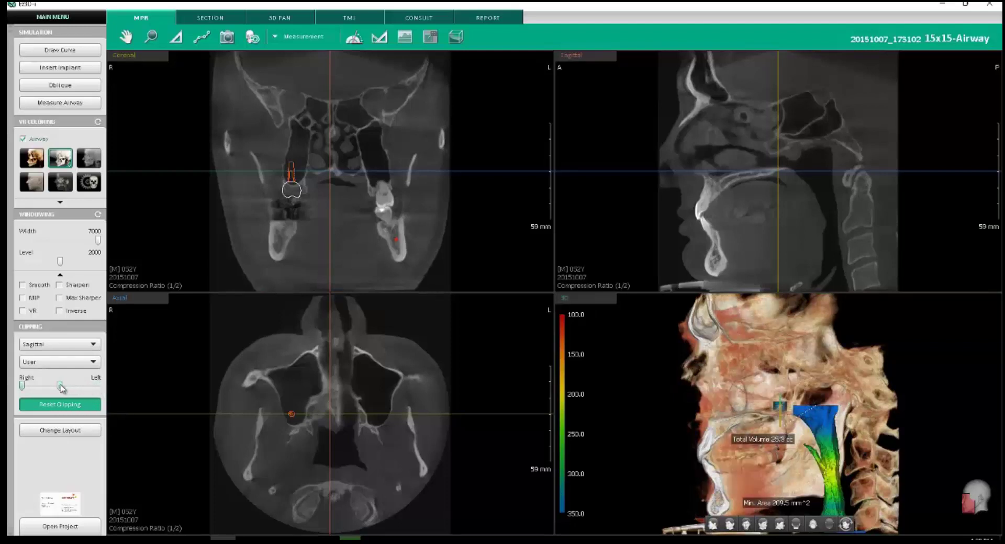
# Apply the light facial-profile VR coloring preset to the clipped 3D volume and inspect the measurement plane of the airway.
pyautogui.click(32, 181)
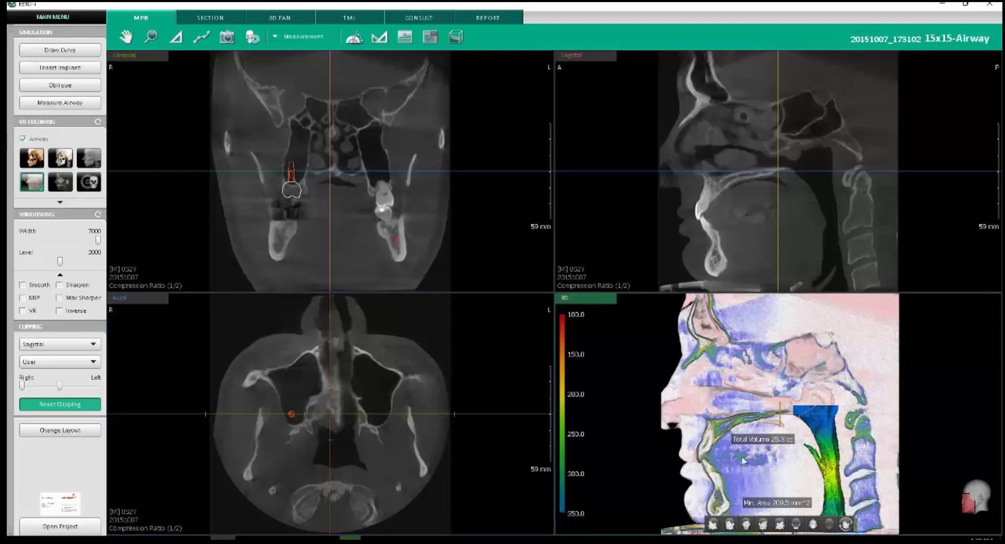
pyautogui.rightClick(825, 420)
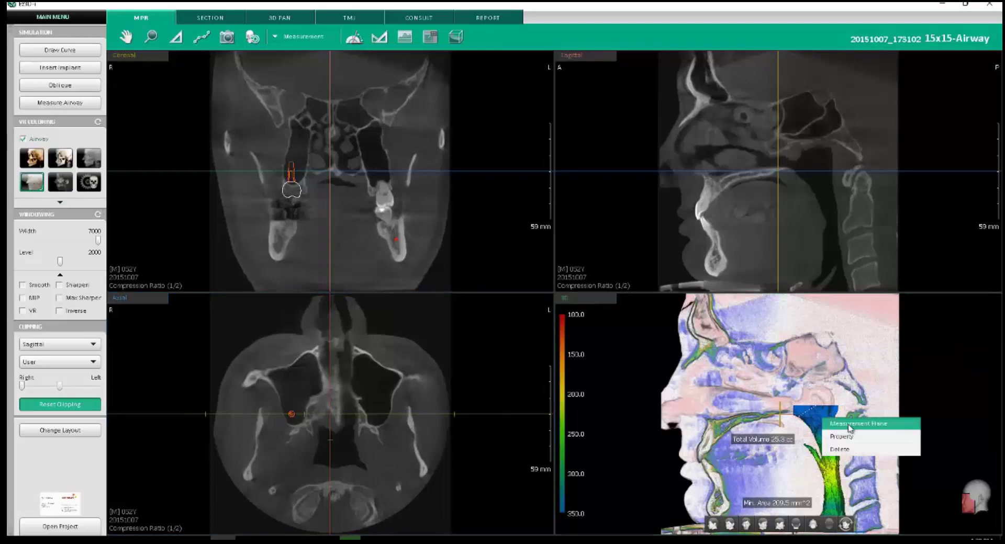
pyautogui.click(849, 426)
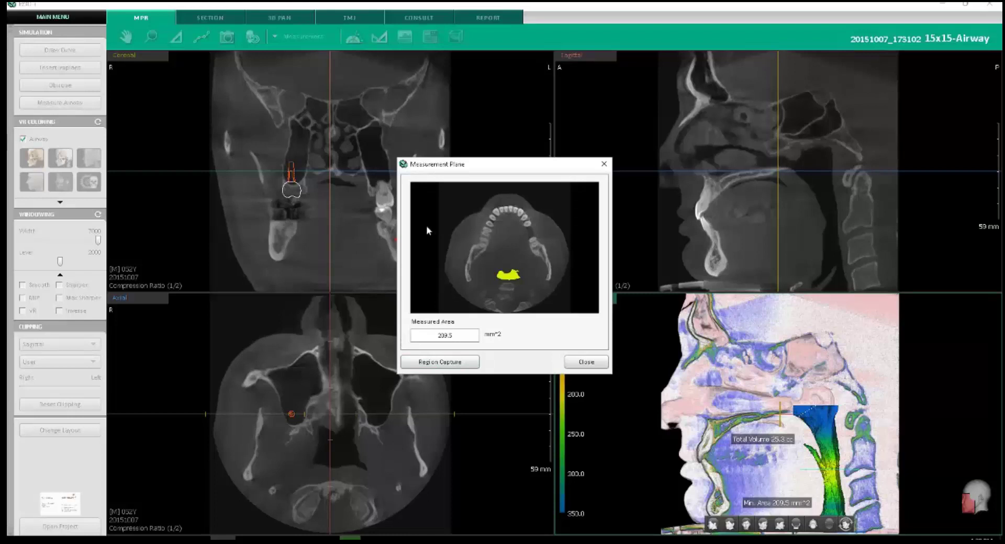
pyautogui.click(586, 363)
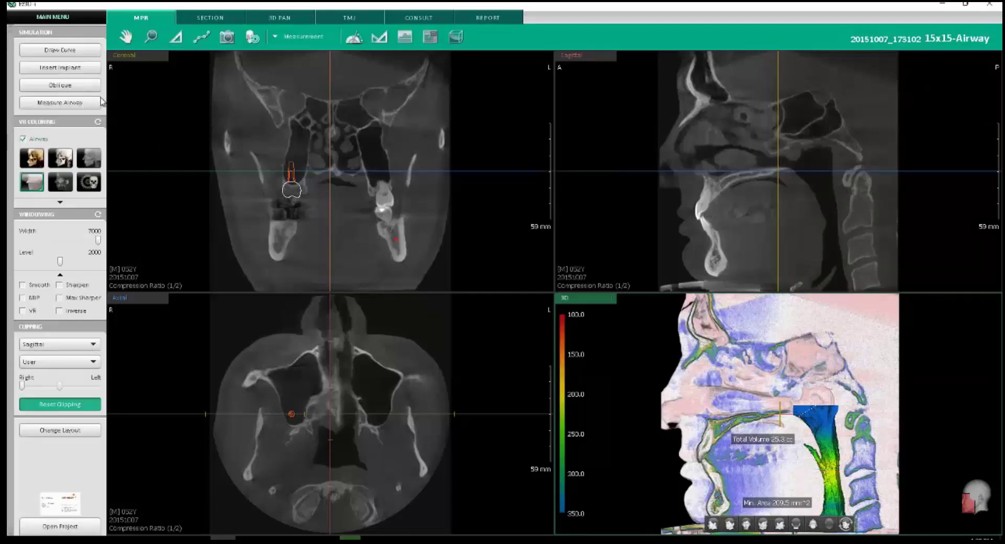
# Open the Consult settings and examine the pointer line thickness options and pointer color without changing them, and close the settings.
pyautogui.click(68, 20)
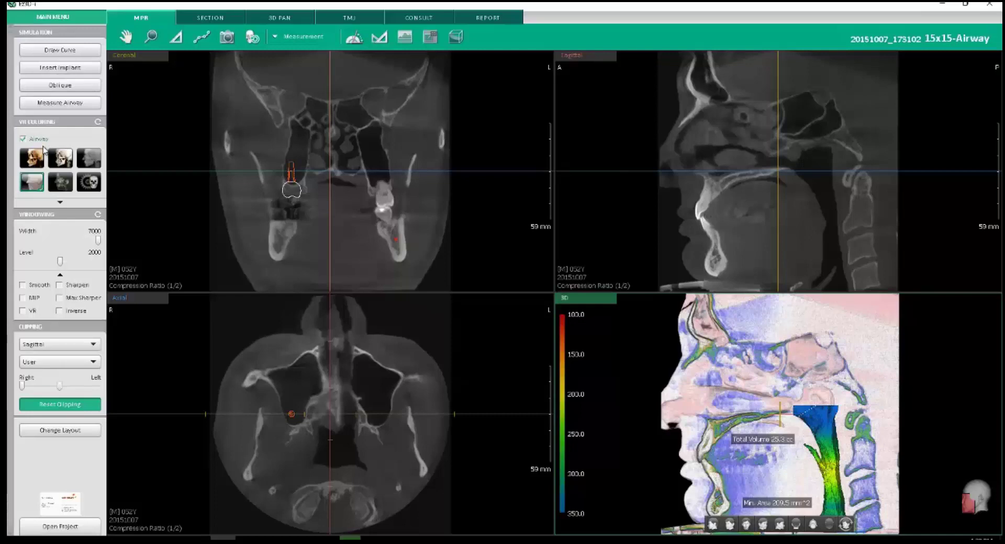
pyautogui.click(325, 302)
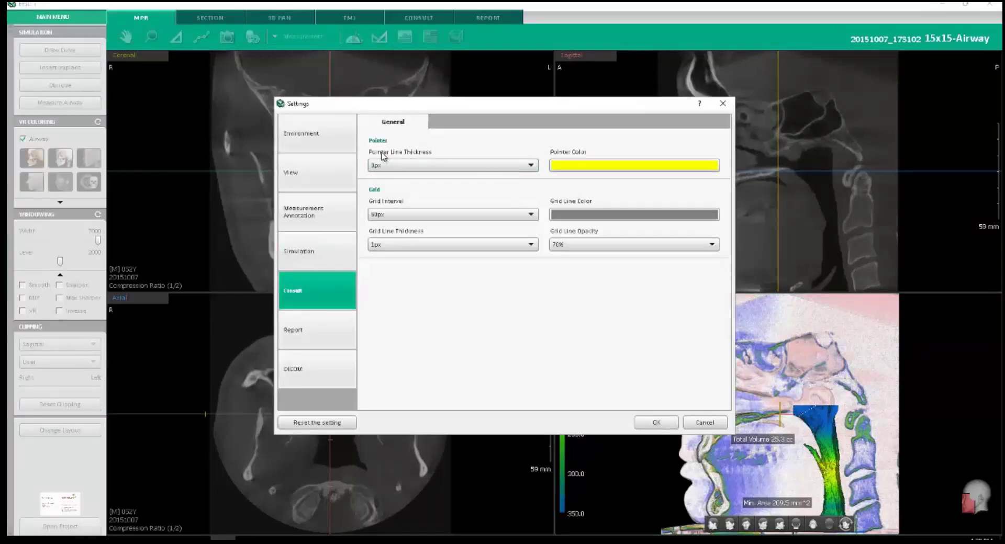
pyautogui.click(445, 167)
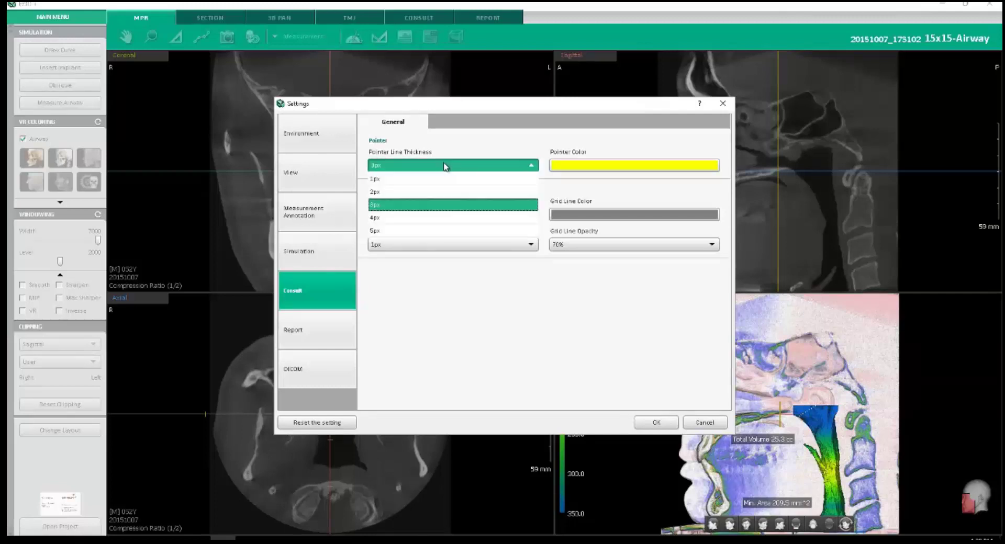
pyautogui.click(445, 166)
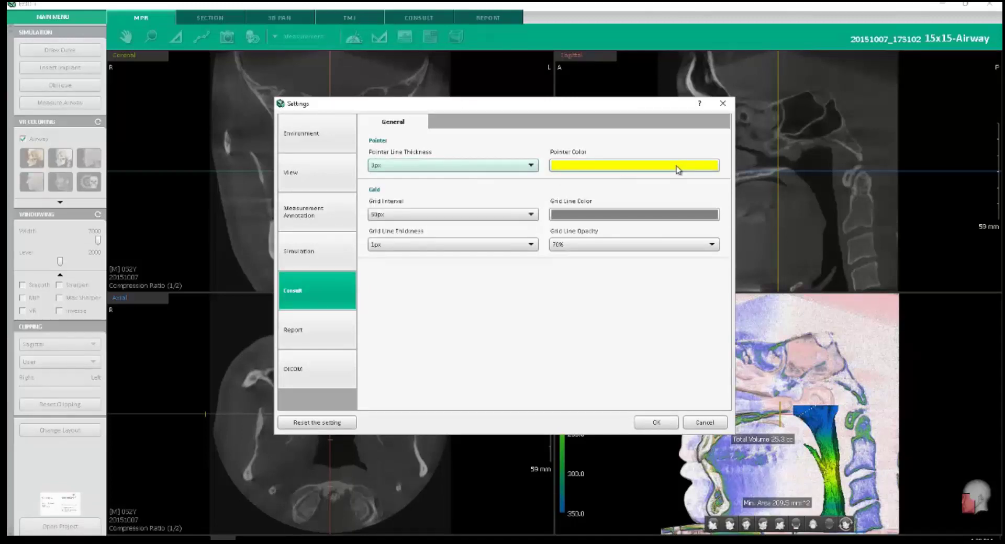
pyautogui.click(655, 423)
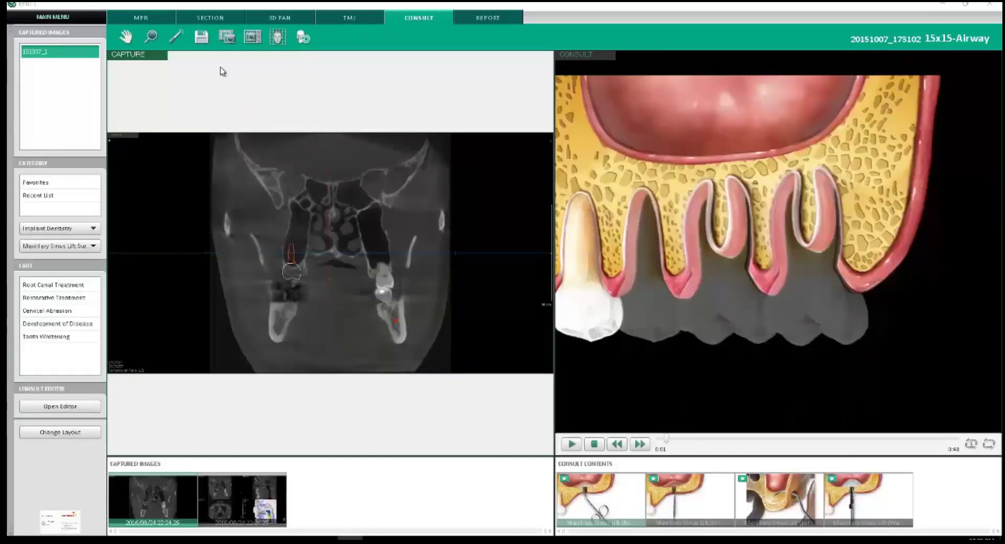
# In Consult, use the pointer pen to circle the implant on the captured coronal image and the tooth sockets on the sinus lift illustration.
pyautogui.click(176, 37)
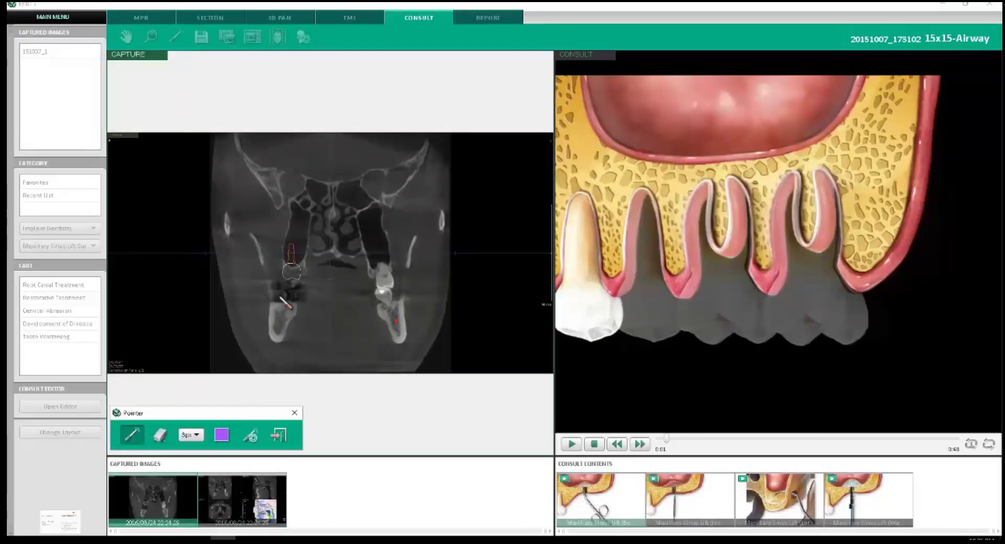
pyautogui.moveTo(301, 244)
pyautogui.mouseDown()
pyautogui.moveTo(277, 264)
pyautogui.moveTo(313, 267)
pyautogui.moveTo(294, 227)
pyautogui.moveTo(477, 252)
pyautogui.moveTo(531, 225)
pyautogui.mouseUp()
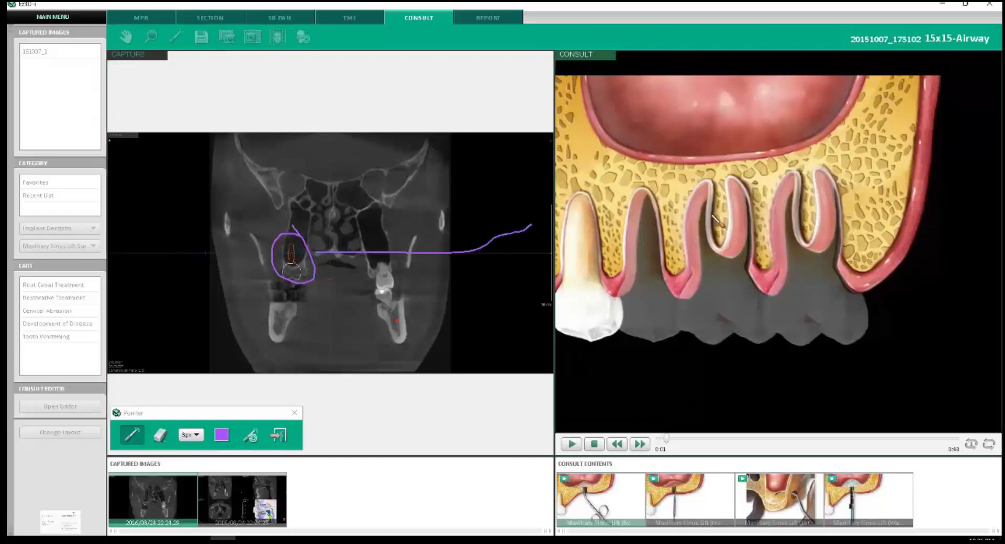
pyautogui.moveTo(762, 152)
pyautogui.mouseDown()
pyautogui.moveTo(681, 299)
pyautogui.moveTo(791, 215)
pyautogui.moveTo(730, 137)
pyautogui.mouseUp()
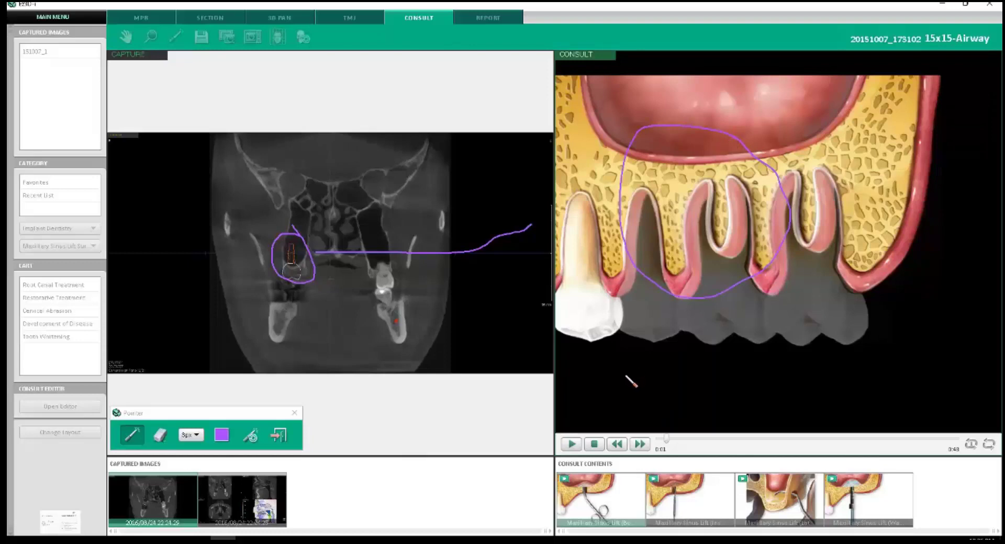
pyautogui.click(572, 444)
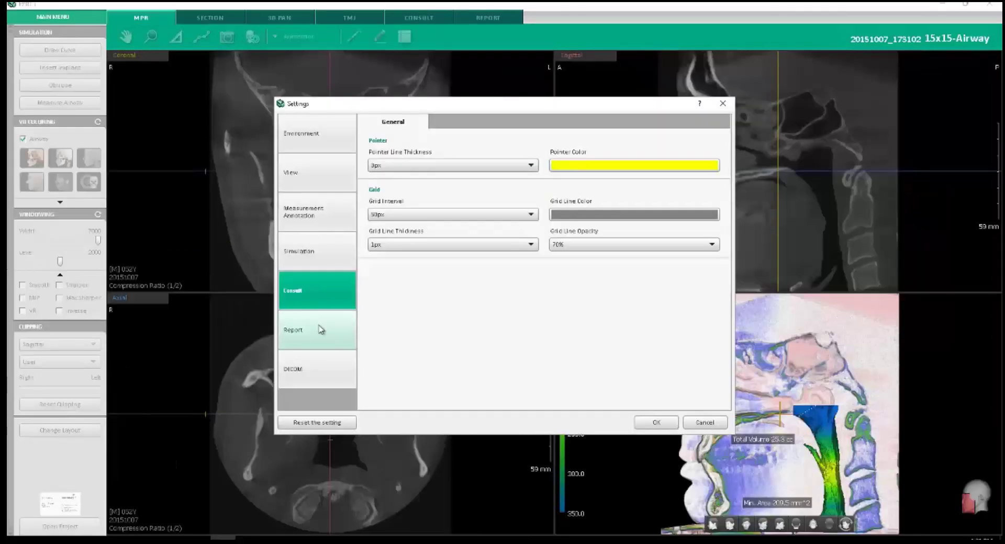
# Open the Report settings and examine the font and font size choices for text boxes without changing them.
pyautogui.click(316, 325)
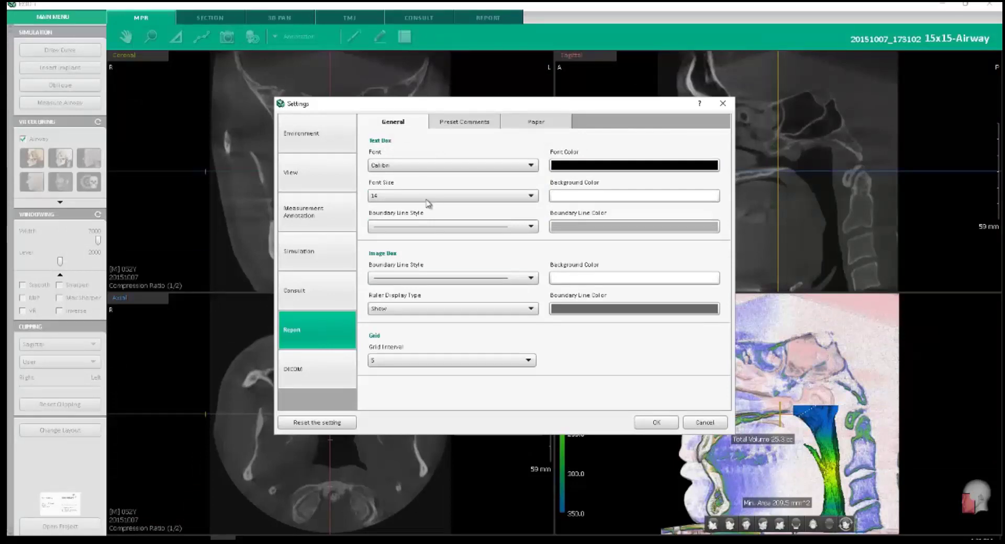
pyautogui.click(449, 170)
pyautogui.click(449, 170)
pyautogui.click(395, 197)
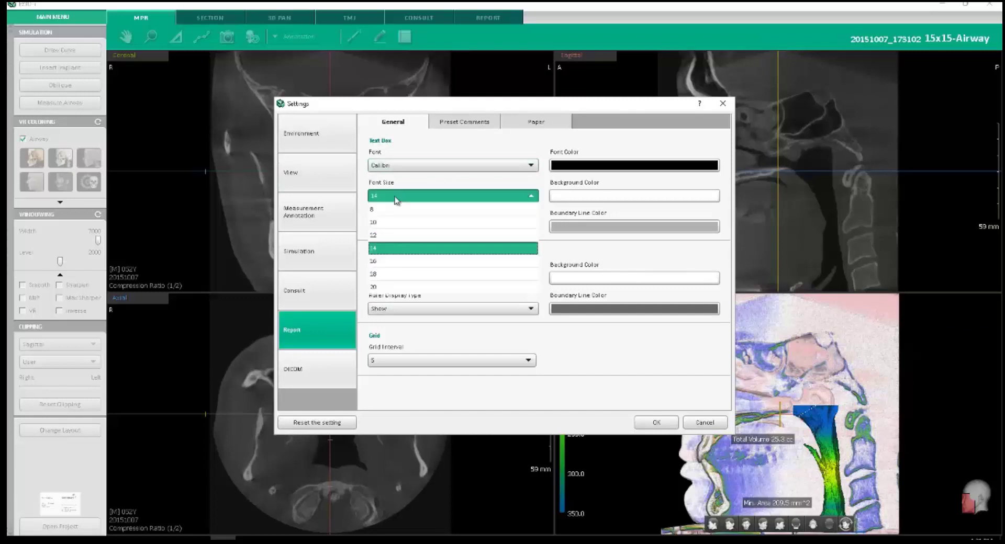
pyautogui.click(396, 198)
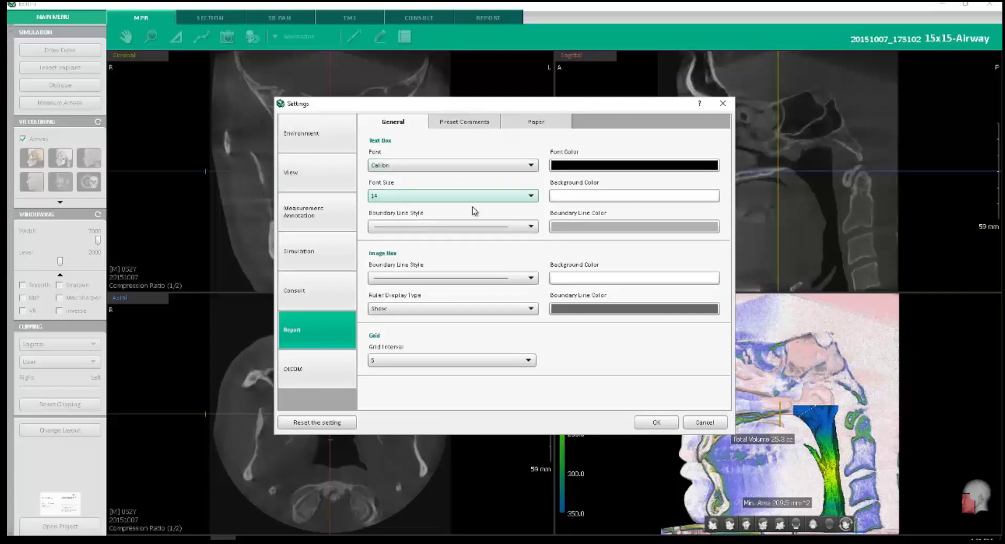
# Set the report text box boundary line style to Thin Line and its font color to red.
pyautogui.click(396, 230)
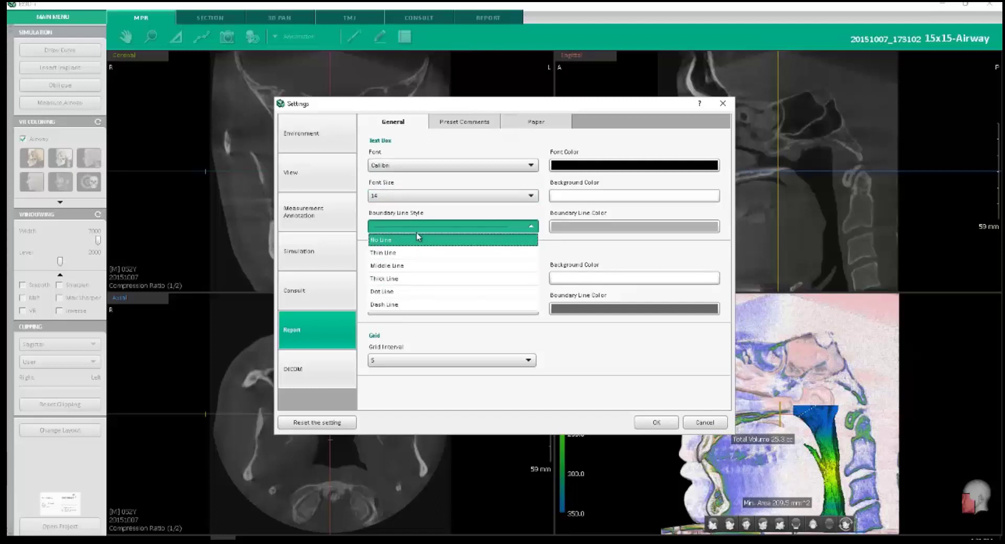
pyautogui.click(418, 253)
pyautogui.click(629, 165)
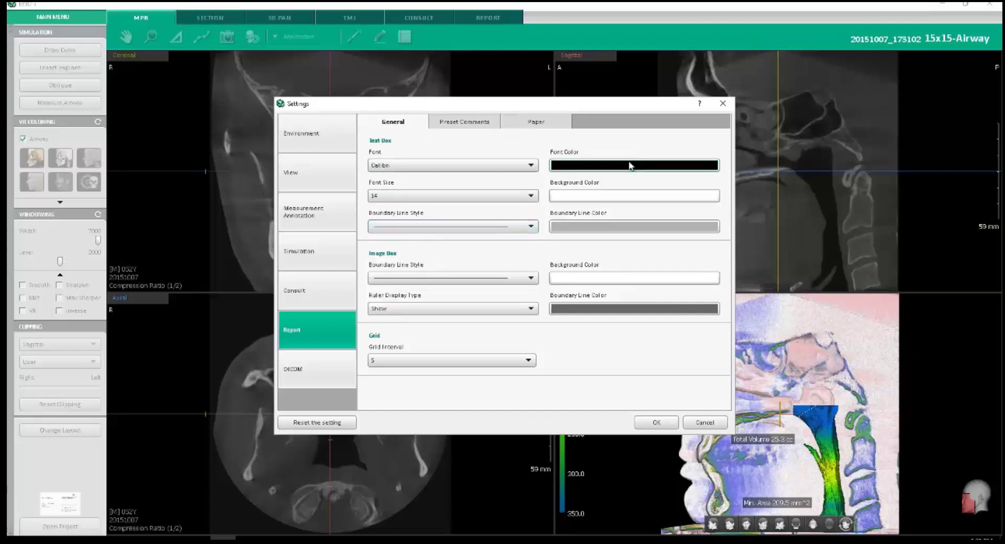
pyautogui.click(398, 243)
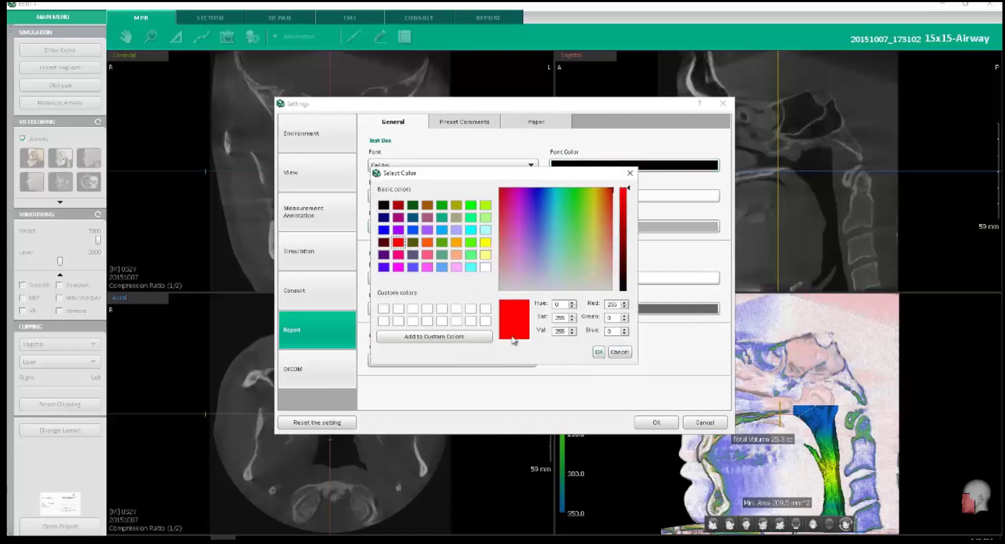
pyautogui.click(598, 352)
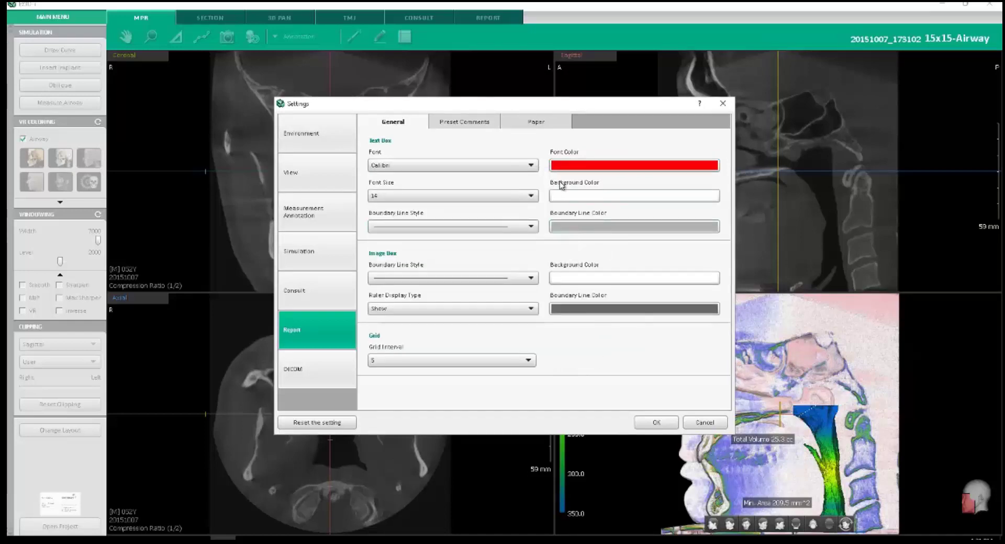
# Set the report text box boundary line color to yellow.
pyautogui.click(588, 227)
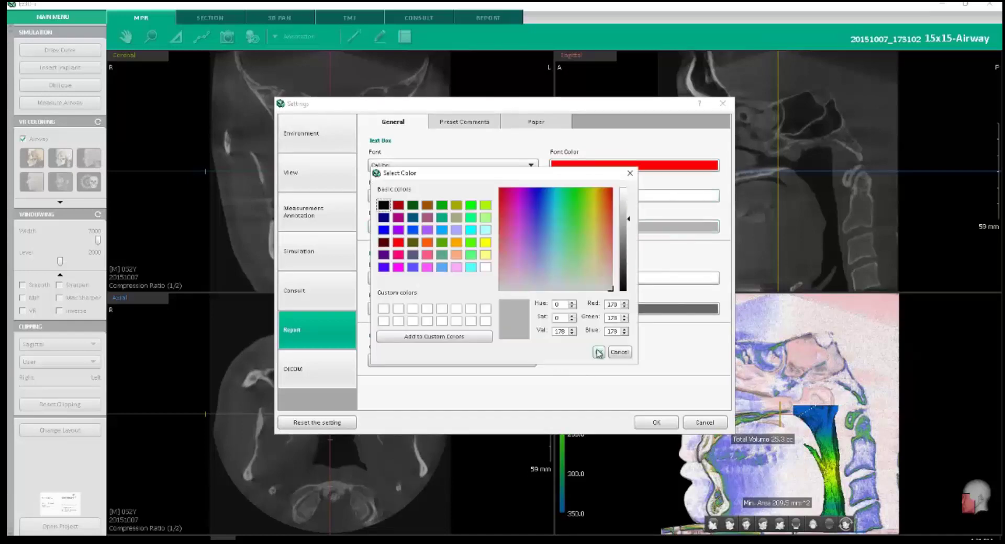
pyautogui.click(487, 243)
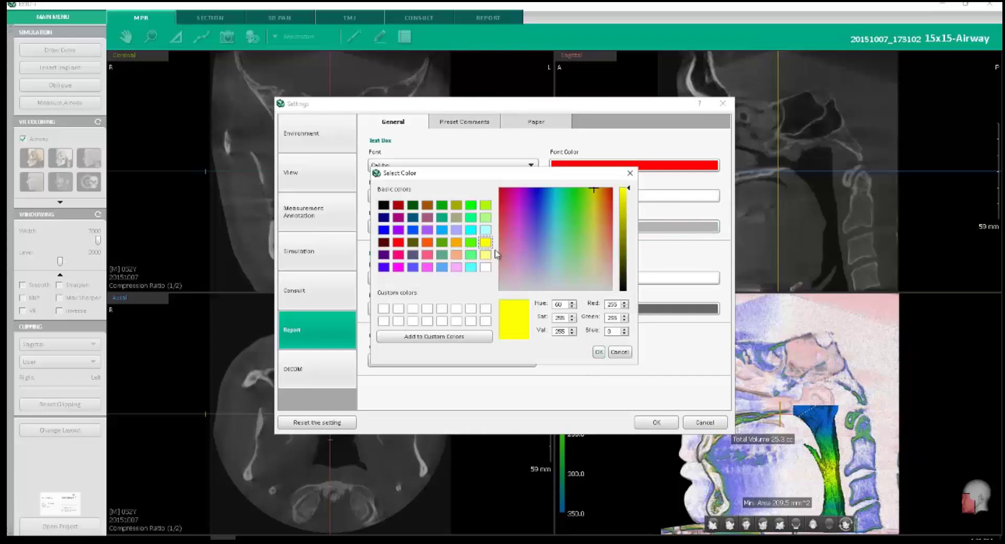
pyautogui.click(599, 352)
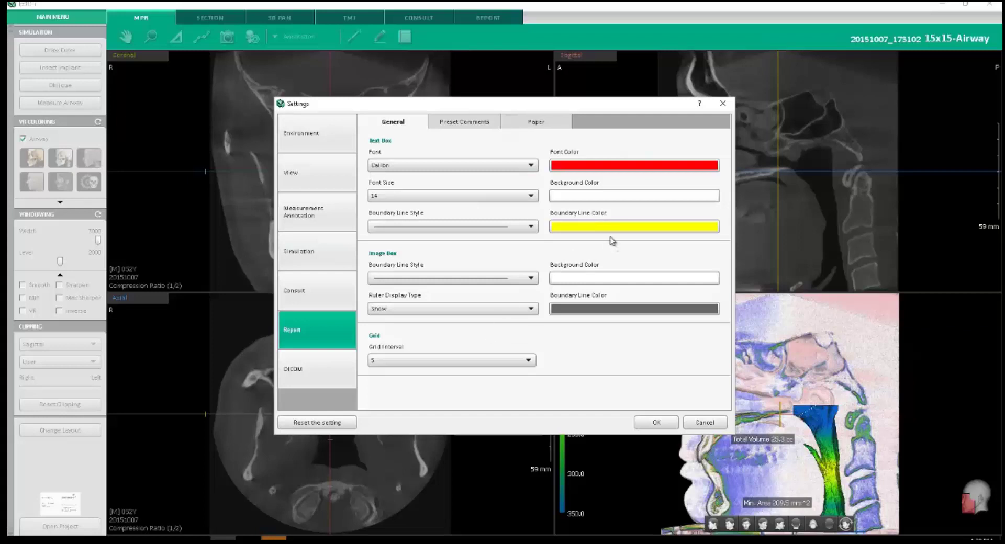
# Set the boundary line style of both the report image box and the text box to Middle Line.
pyautogui.click(427, 282)
pyautogui.click(421, 325)
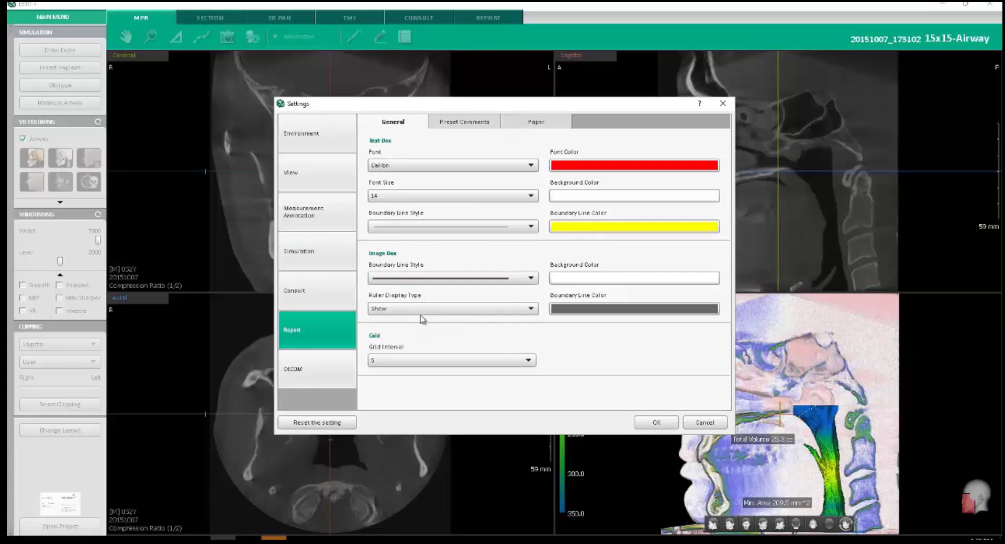
pyautogui.click(425, 227)
pyautogui.click(418, 267)
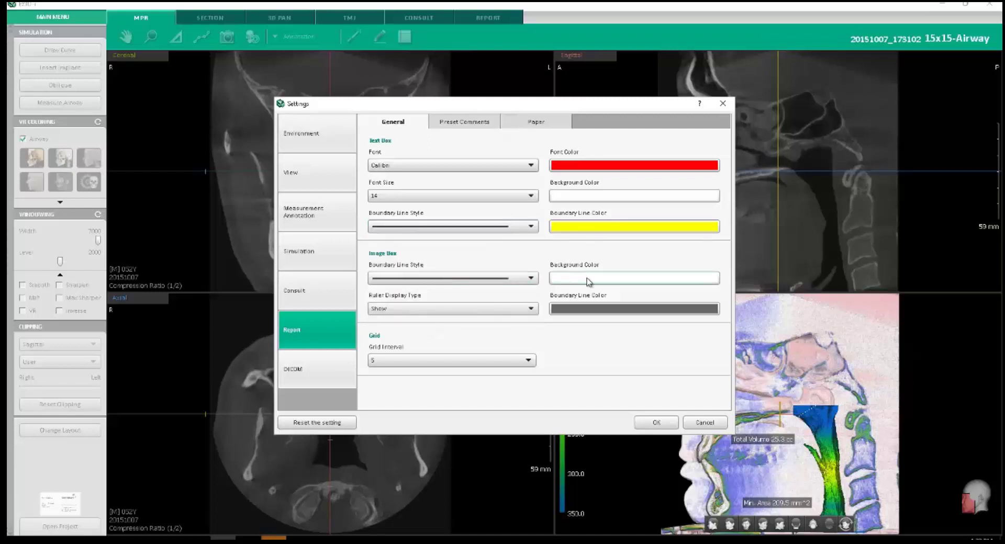
# Set the report image box boundary line color to yellow and apply the settings.
pyautogui.click(589, 314)
pyautogui.click(486, 243)
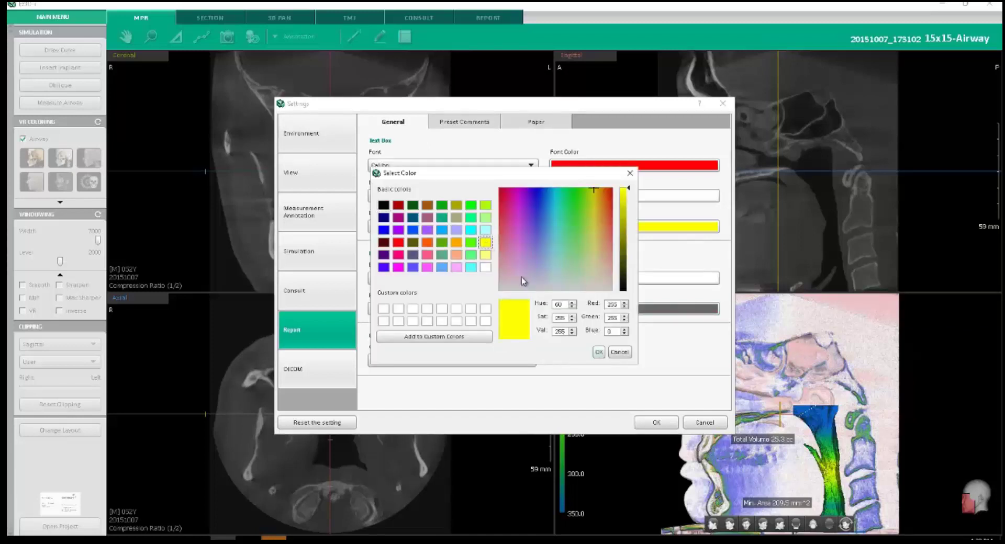
pyautogui.click(599, 352)
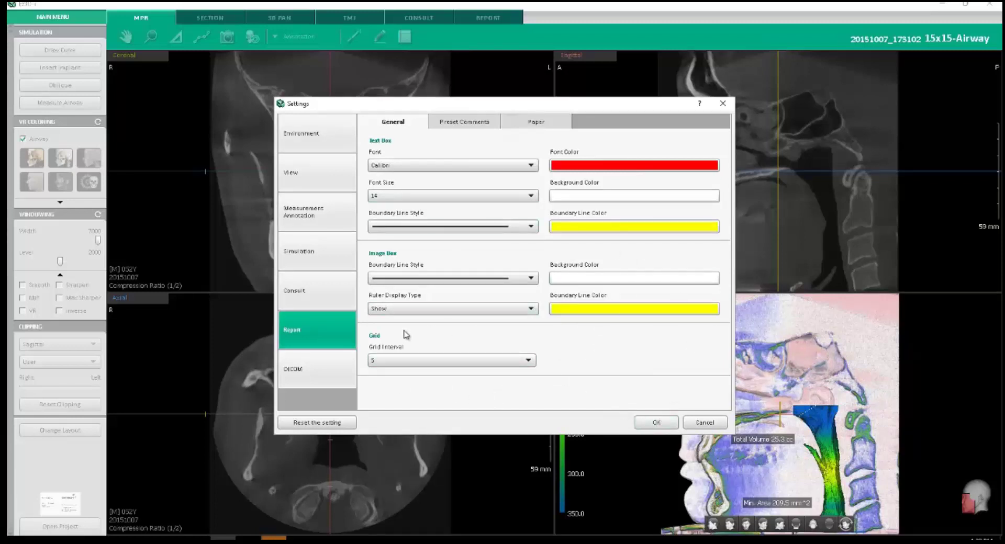
pyautogui.click(650, 422)
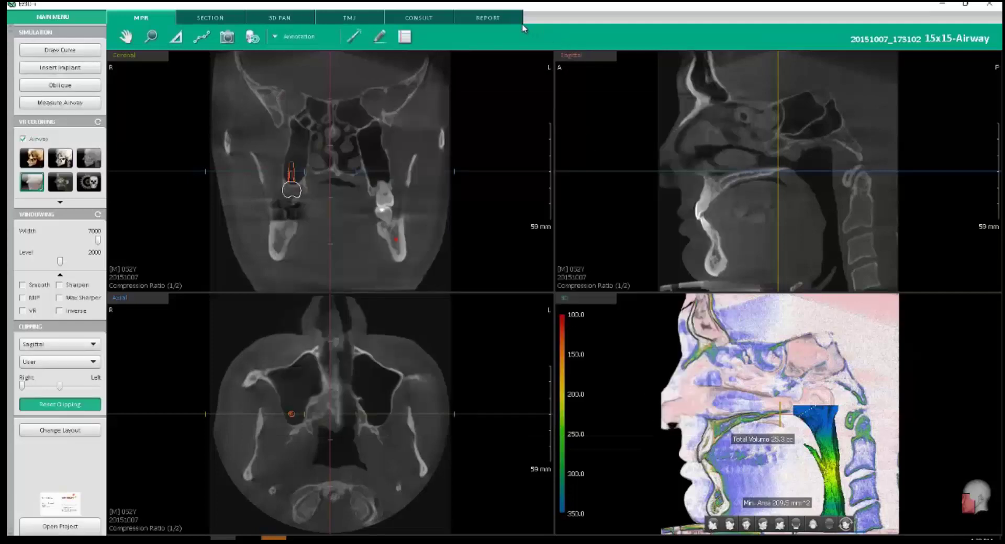
# Open the report and change its template to the layout with two images side by side above a text box.
pyautogui.click(494, 20)
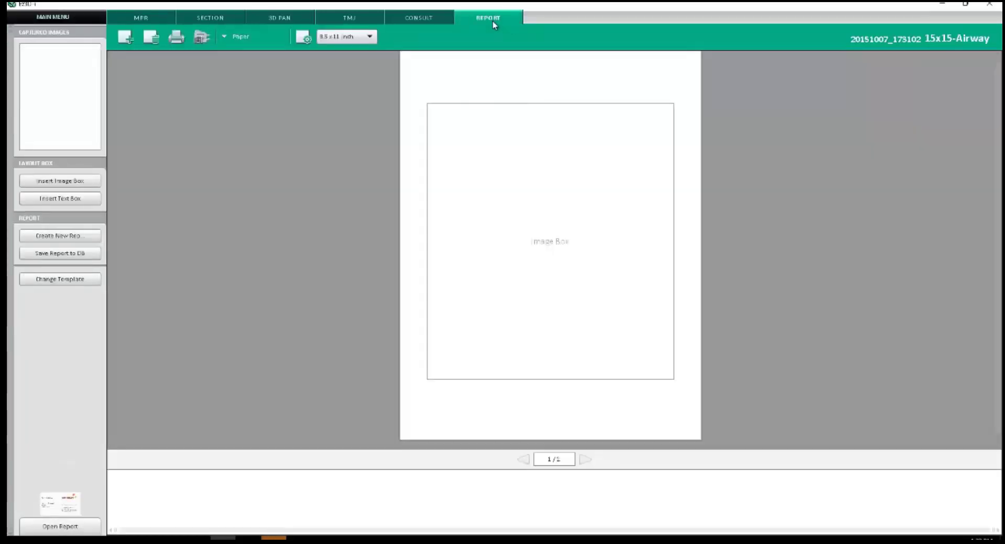
pyautogui.click(60, 279)
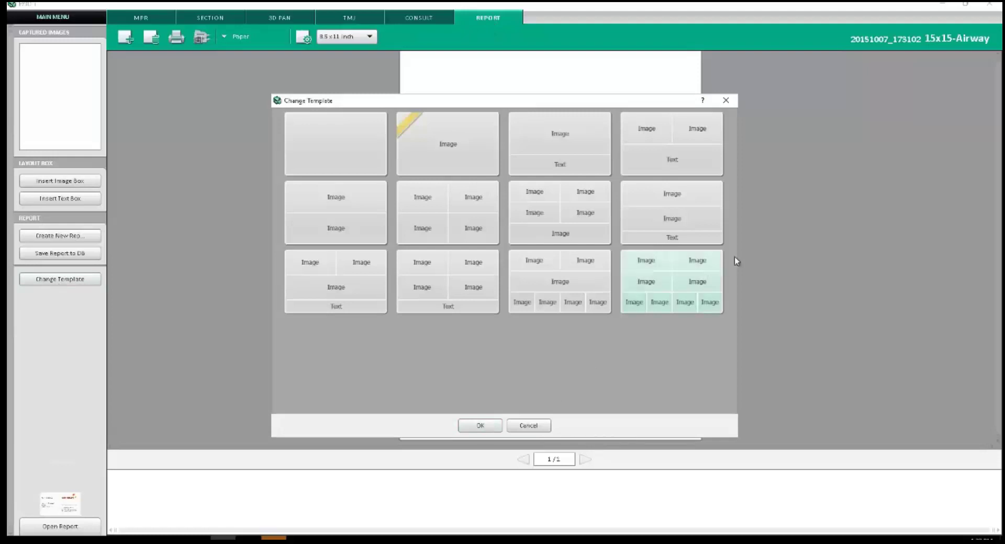
pyautogui.click(487, 425)
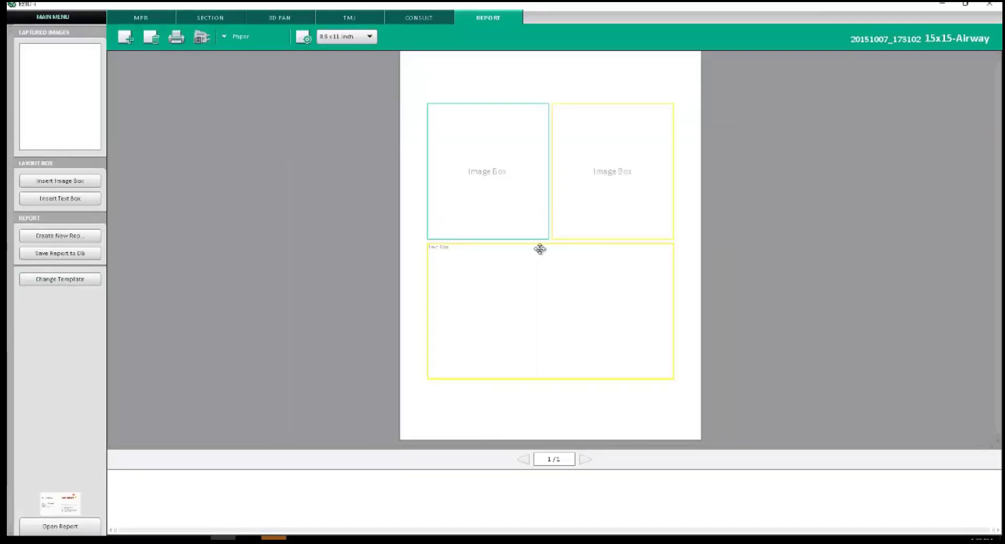
# Enter "this is the sample text" in the report's text box and review the box's properties without changing them.
pyautogui.click(451, 266)
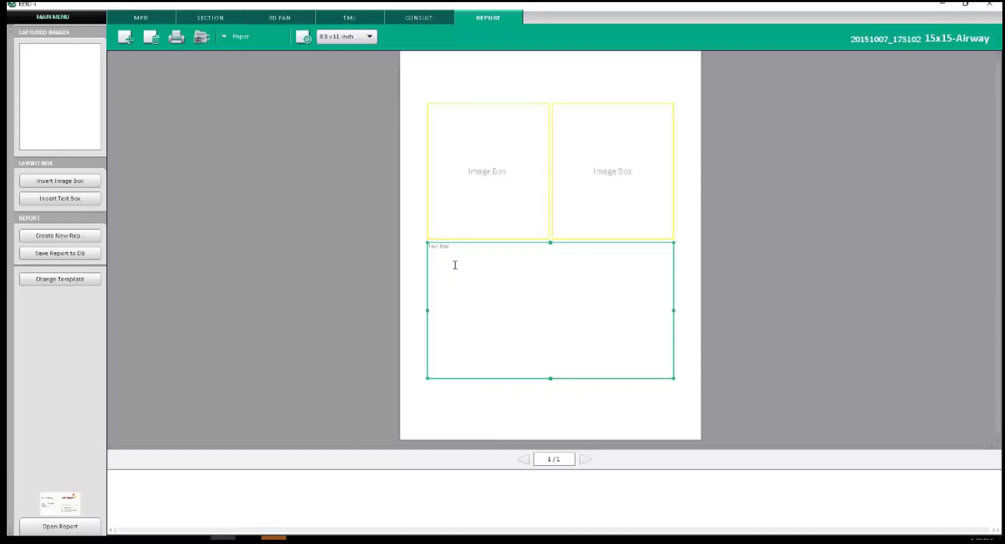
pyautogui.write('this is the sample text')
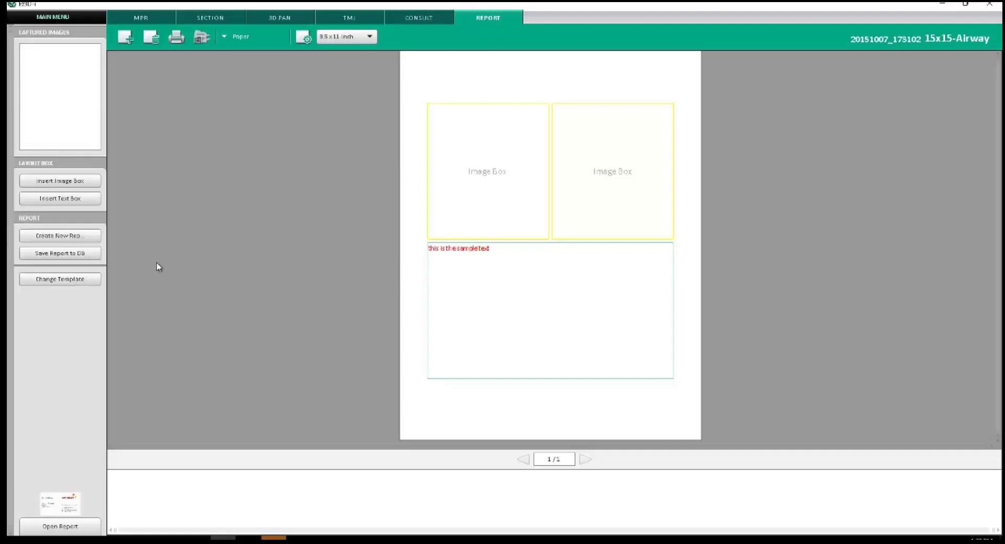
pyautogui.doubleClick(457, 269)
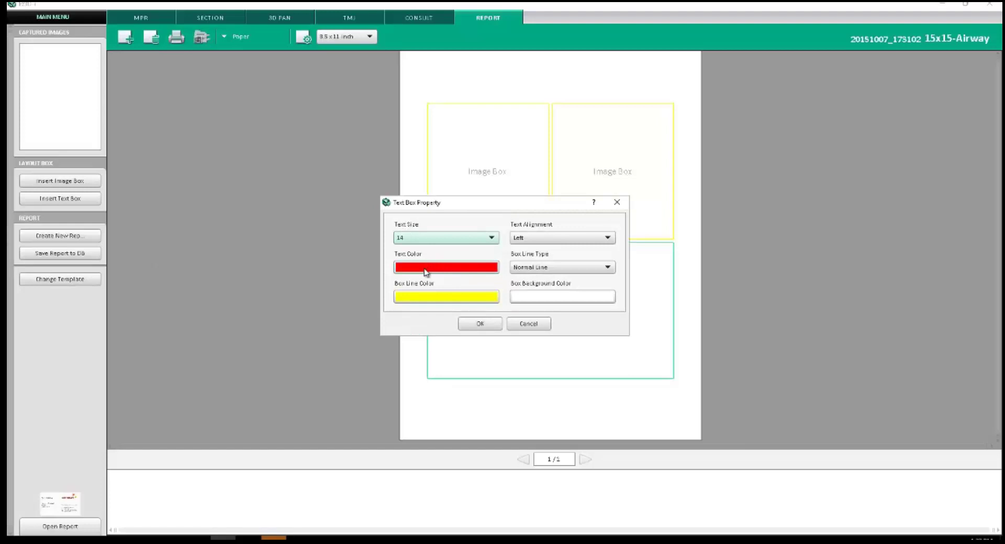
pyautogui.click(530, 325)
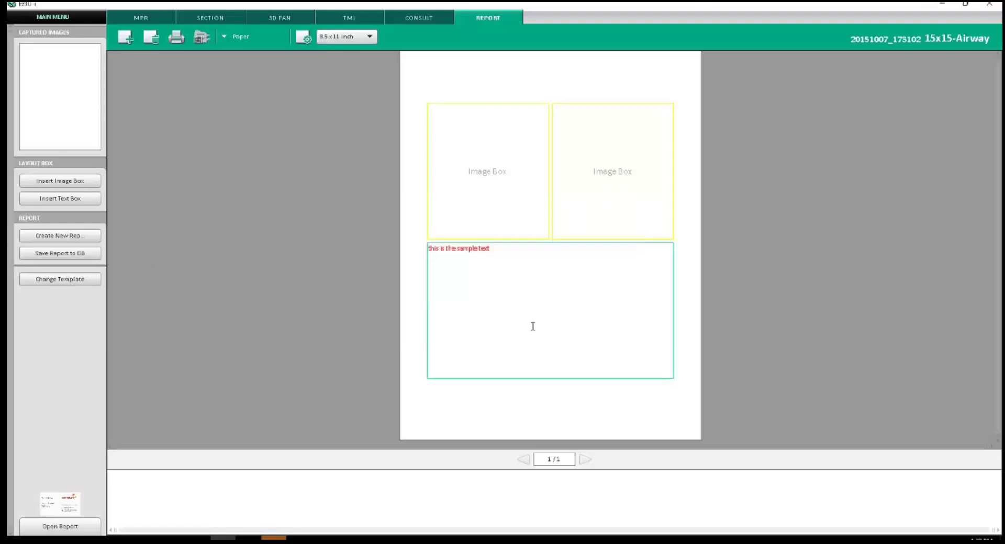
# Add a preset report comment titled "TMJ Eval" with the text "showing warn on left condyle" in the settings.
pyautogui.click(67, 17)
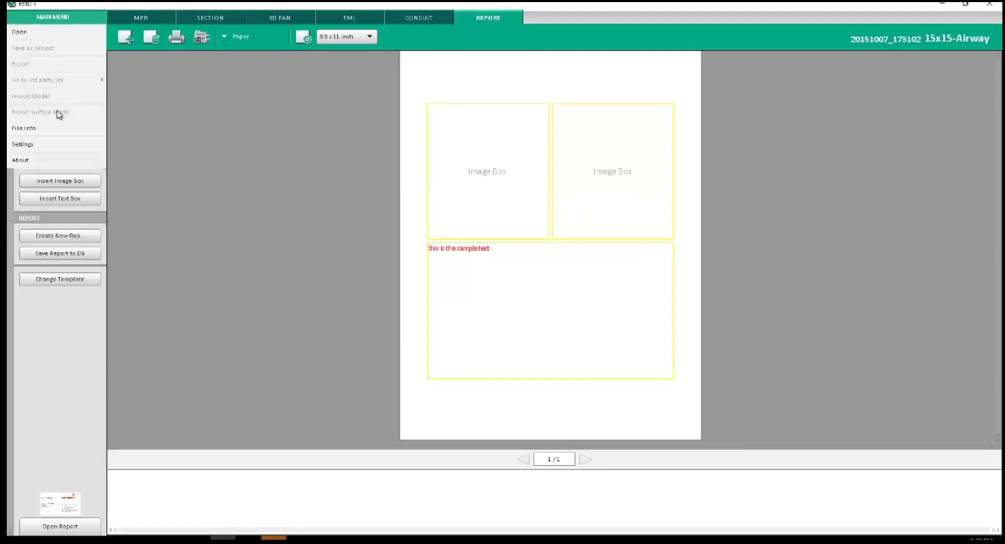
pyautogui.click(53, 146)
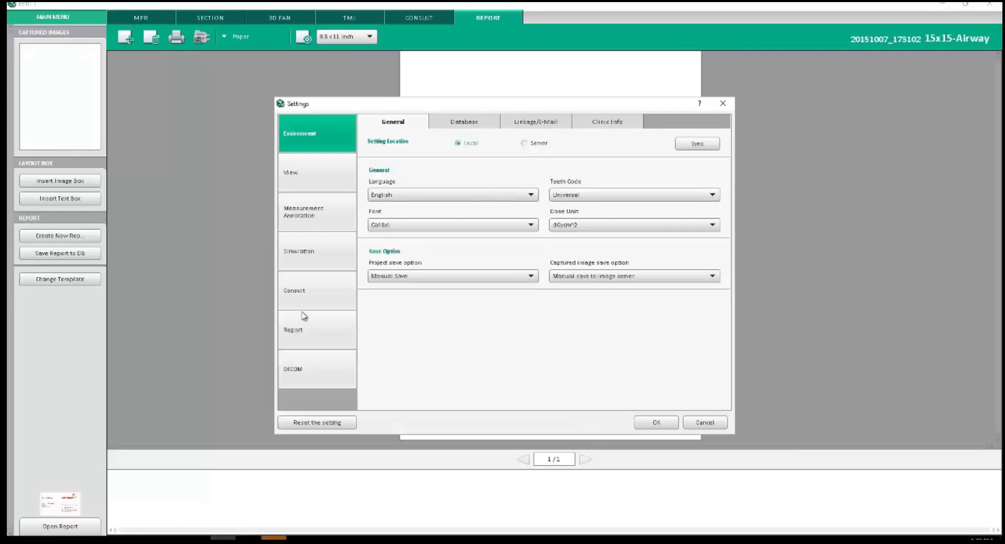
pyautogui.click(302, 332)
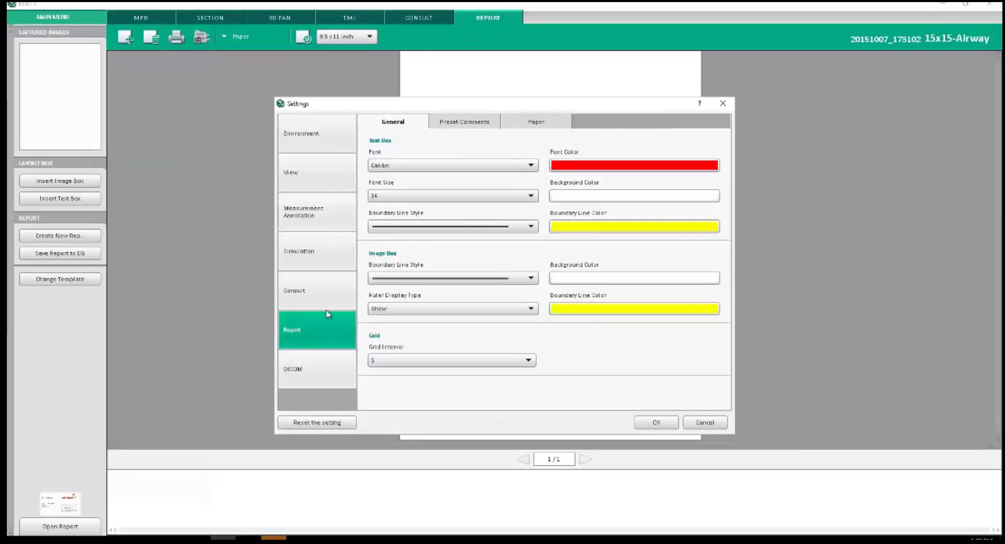
pyautogui.click(468, 123)
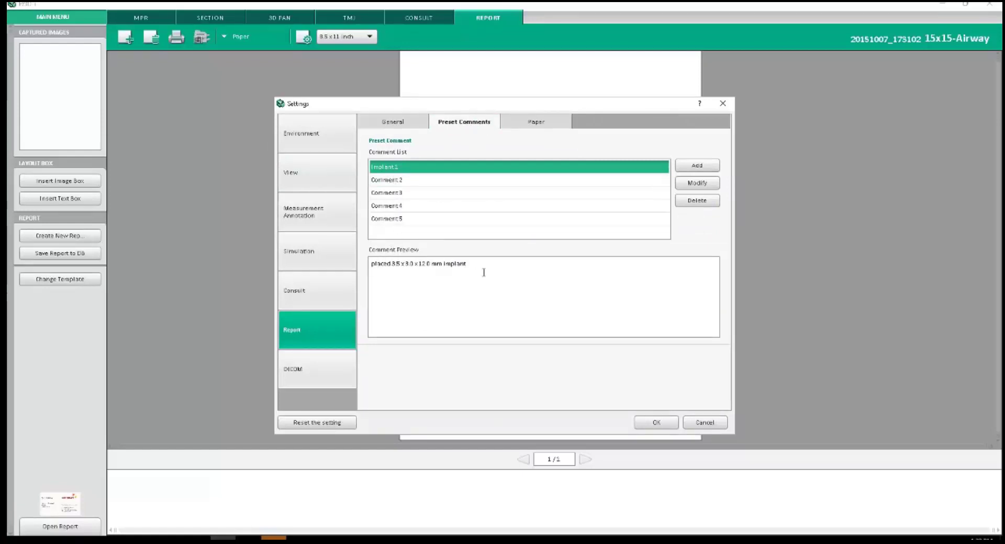
pyautogui.click(697, 165)
pyautogui.write('TM')
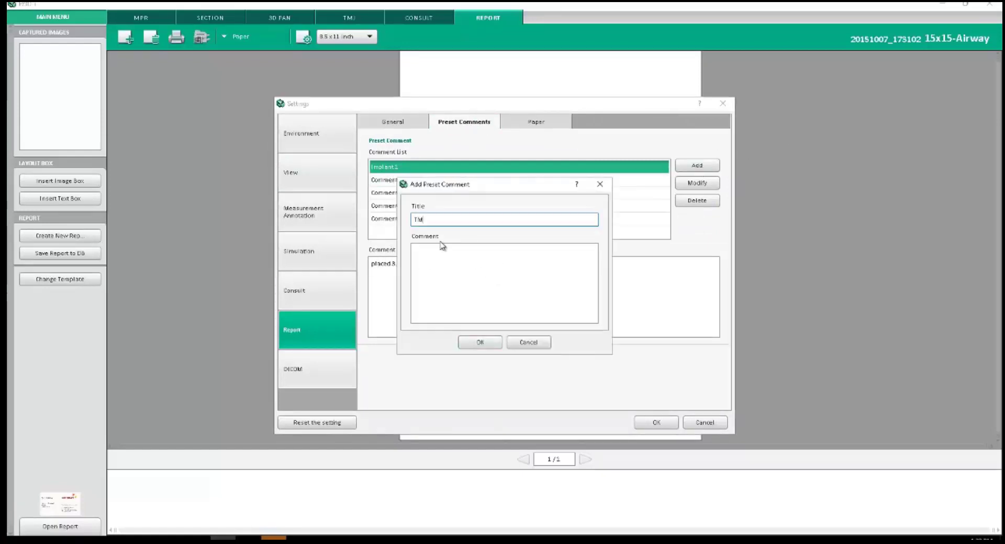
pyautogui.write('J Ex')
pyautogui.click(437, 258)
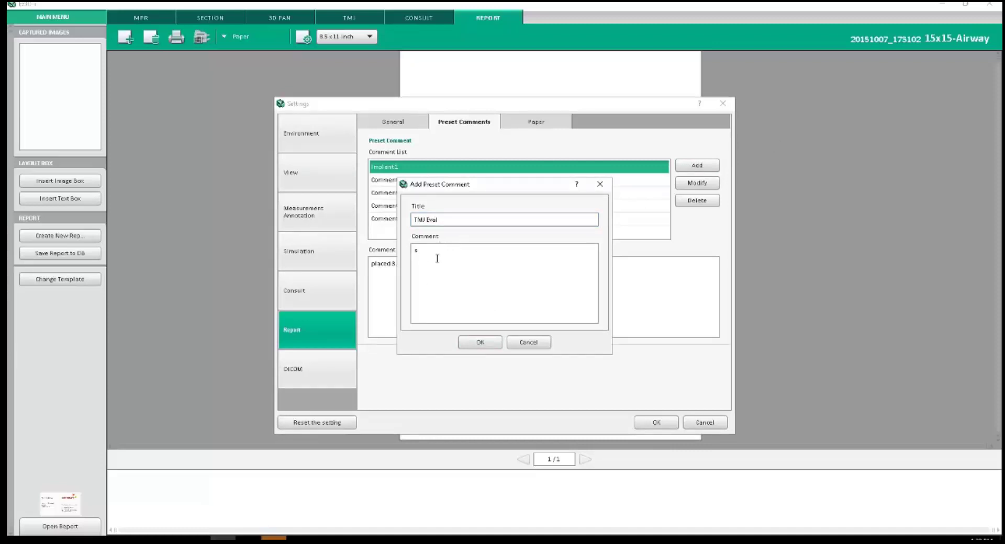
pyautogui.write('showing warn on left condyl')
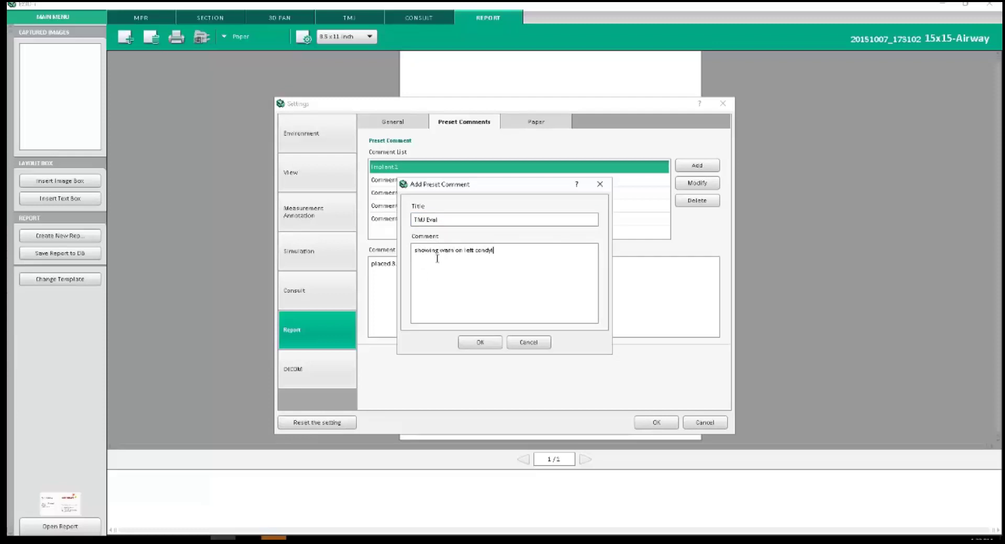
pyautogui.write('e')
pyautogui.click(480, 342)
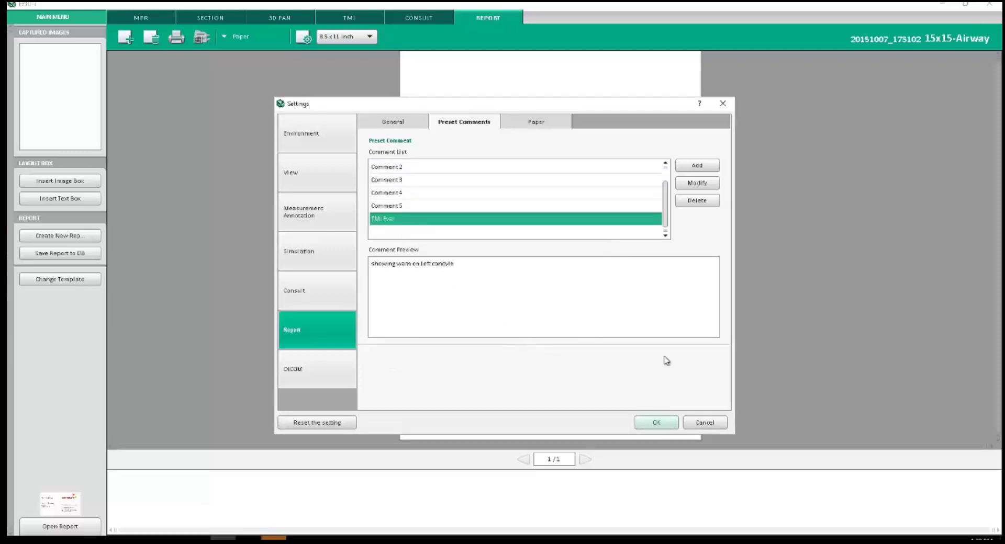
# Rename the "TMJ Eval" preset comment to "TMJ Eval-left condyle wear" and apply the settings.
pyautogui.click(702, 186)
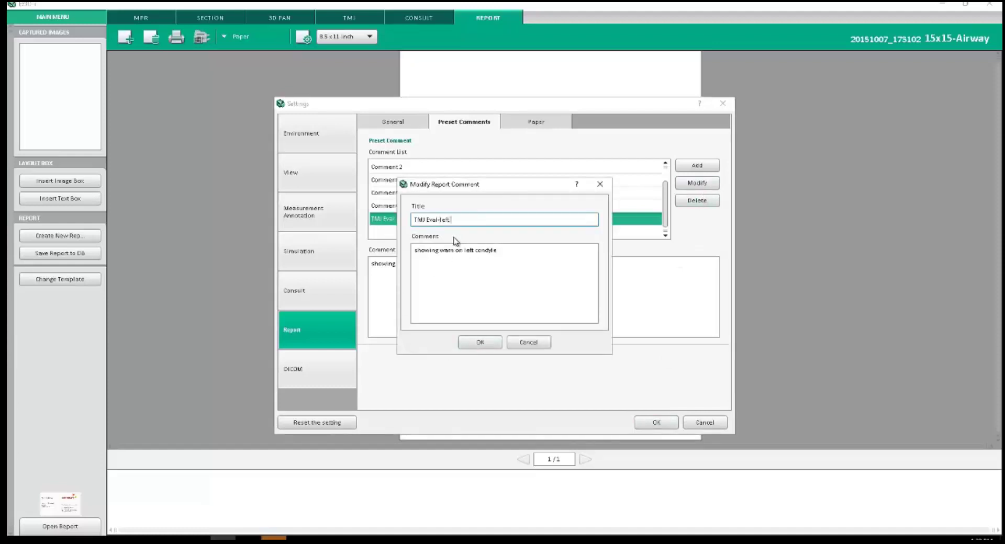
pyautogui.write('-left conduy')
pyautogui.write('r')
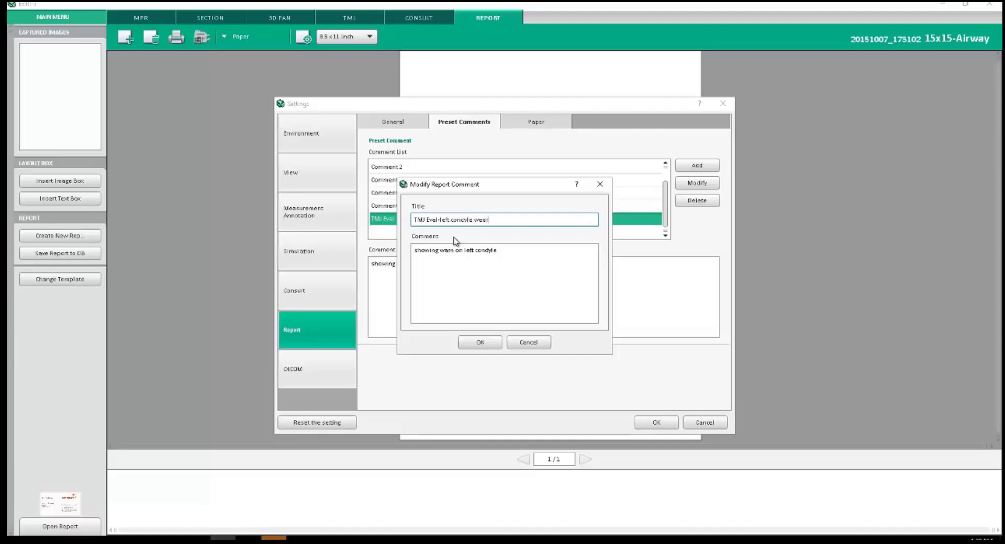
pyautogui.click(490, 342)
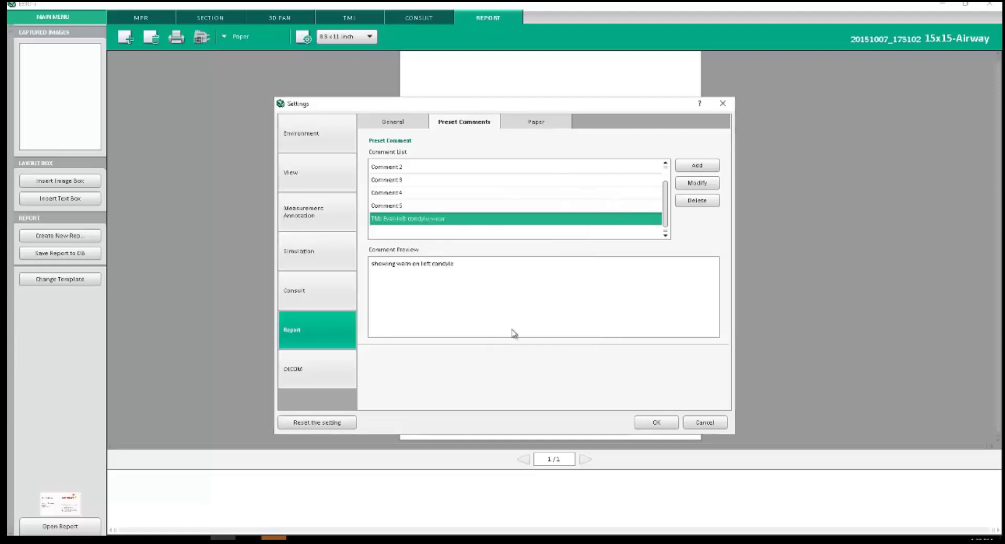
pyautogui.click(656, 423)
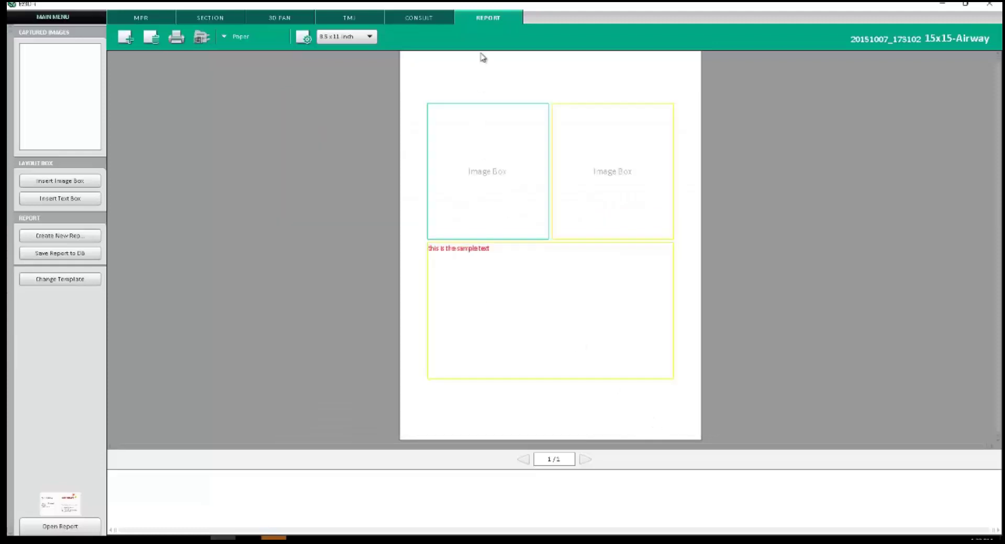
# Insert the "TMJ Eval-left condyle wear" preset comment after the sample text in the report's text box.
pyautogui.rightClick(489, 262)
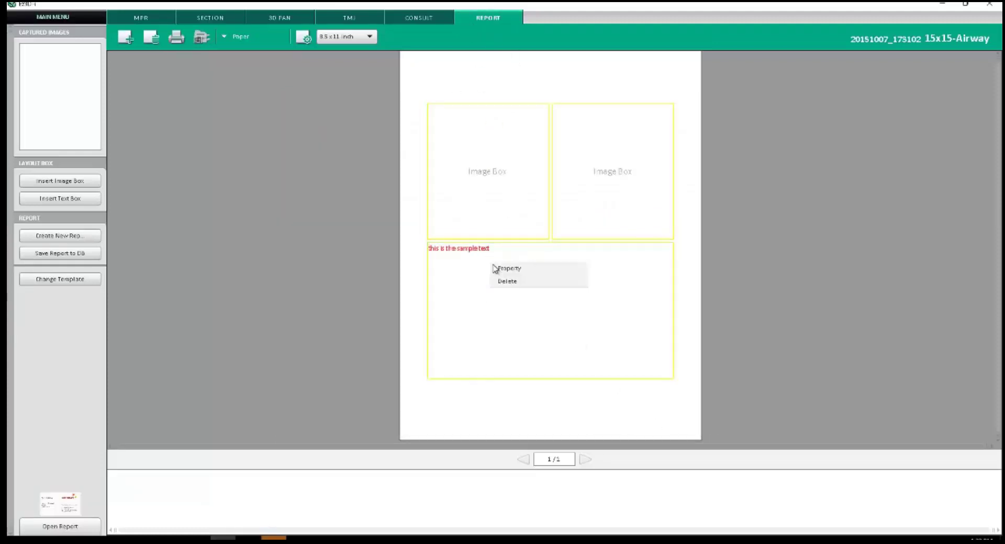
pyautogui.click(457, 306)
pyautogui.rightClick(457, 307)
pyautogui.click(539, 300)
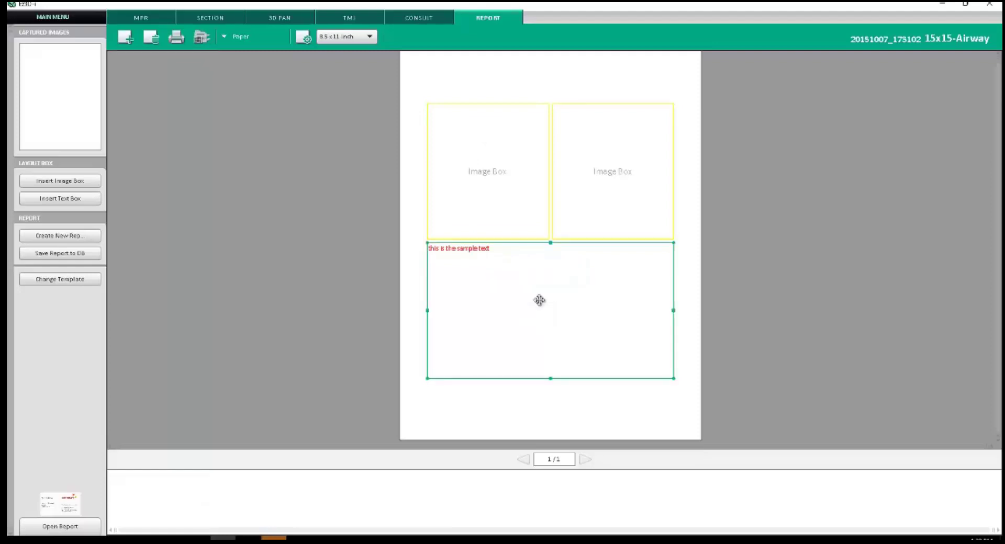
pyautogui.rightClick(539, 300)
pyautogui.click(527, 307)
pyautogui.doubleClick(526, 307)
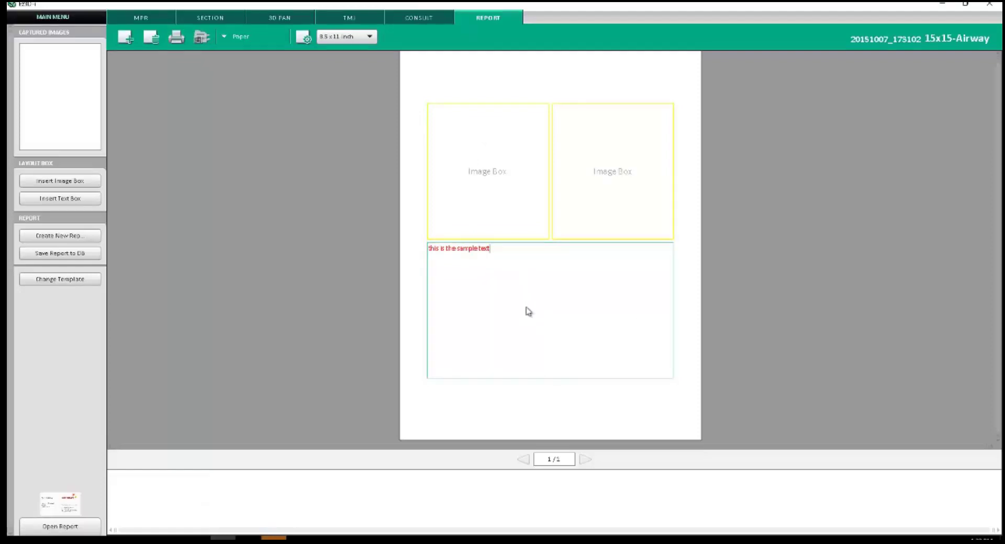
pyautogui.rightClick(526, 308)
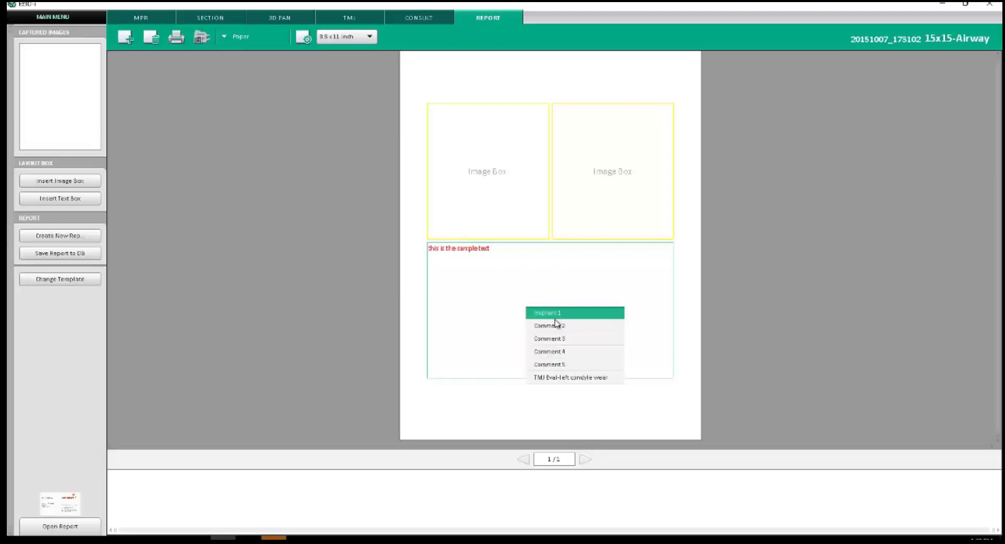
pyautogui.click(539, 378)
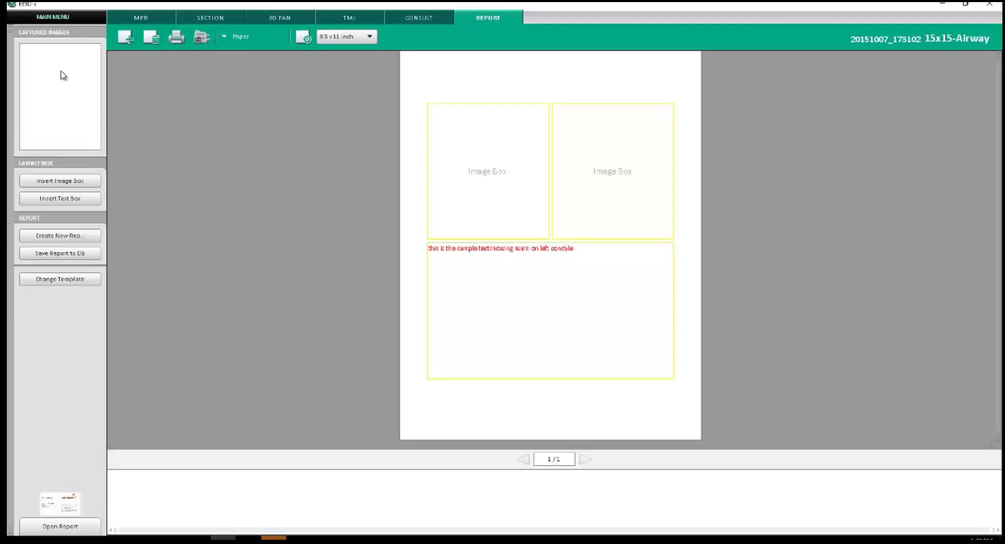
# Open the default paper size and margin settings for reports and select the top margin value for editing.
pyautogui.click(58, 17)
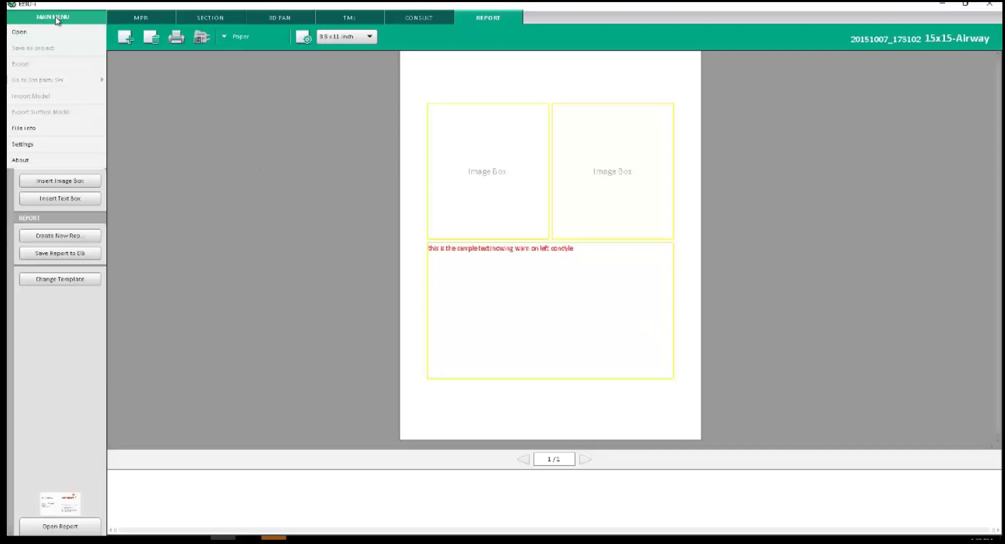
pyautogui.click(42, 144)
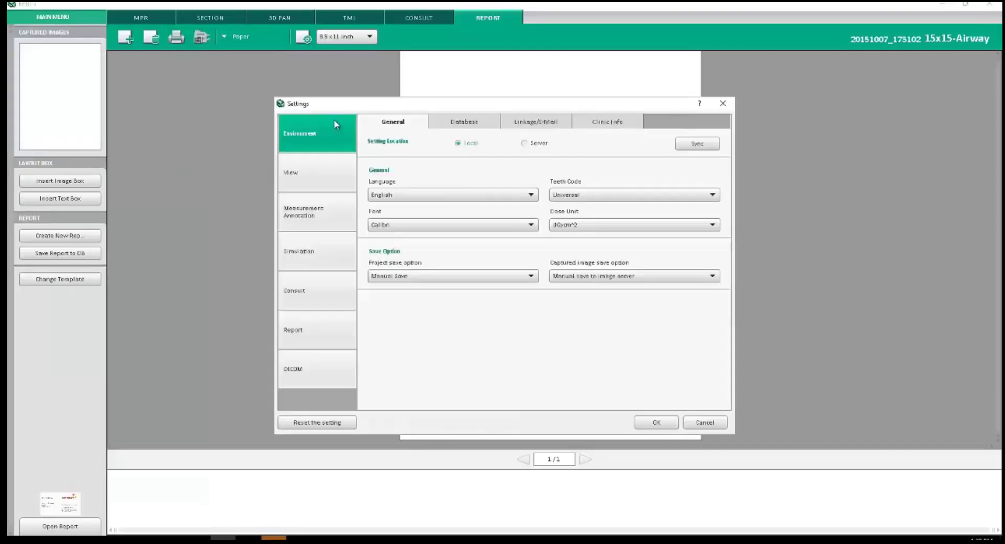
pyautogui.click(313, 333)
pyautogui.click(467, 124)
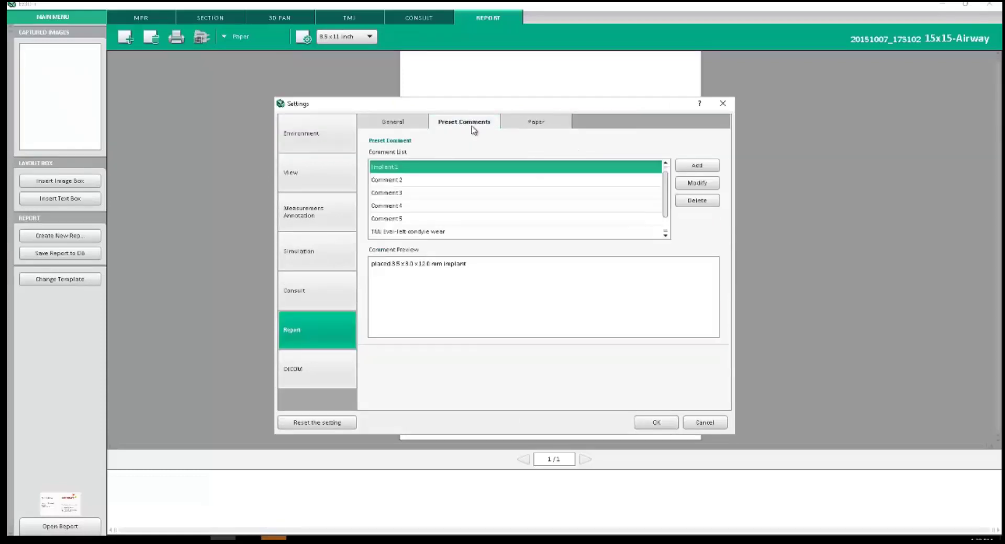
pyautogui.click(547, 125)
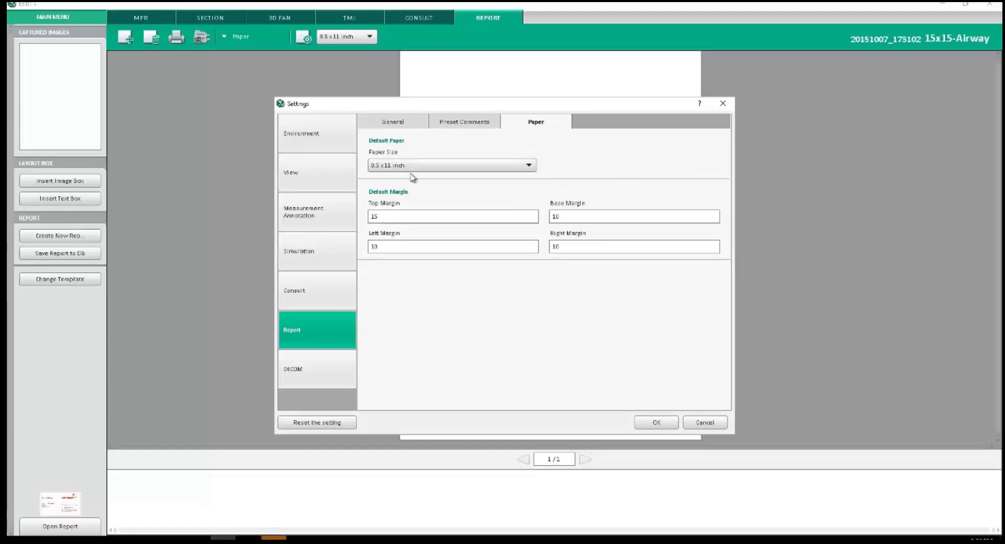
pyautogui.doubleClick(389, 219)
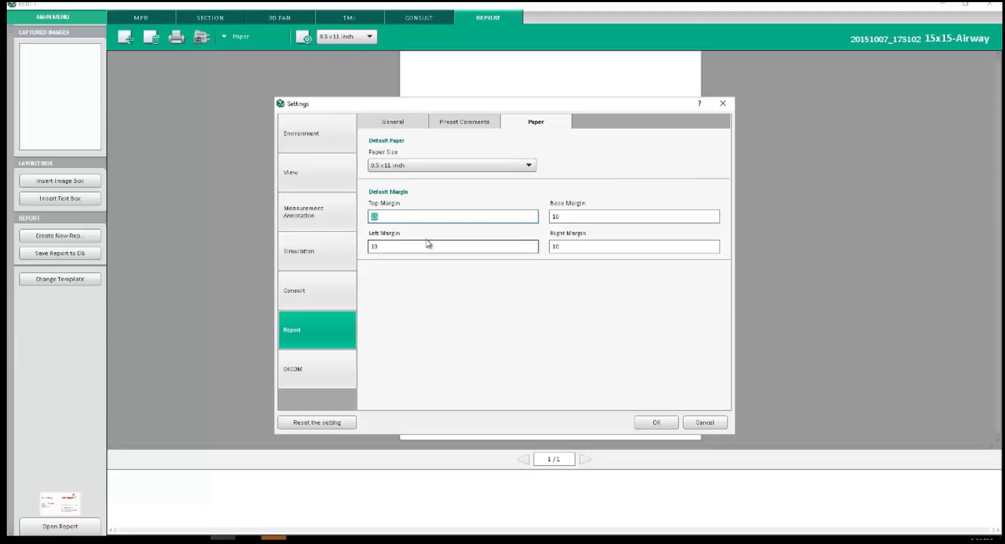